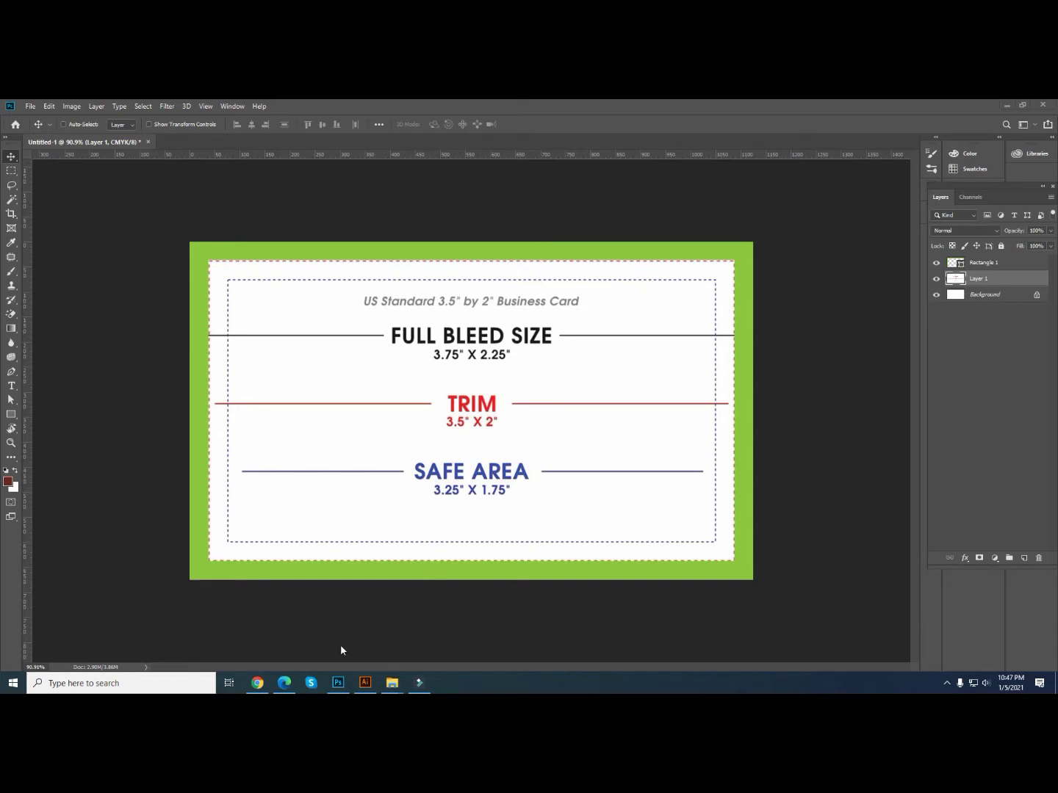
- Switch from Photoshop to the Google results for standard business card size
click(257, 683)
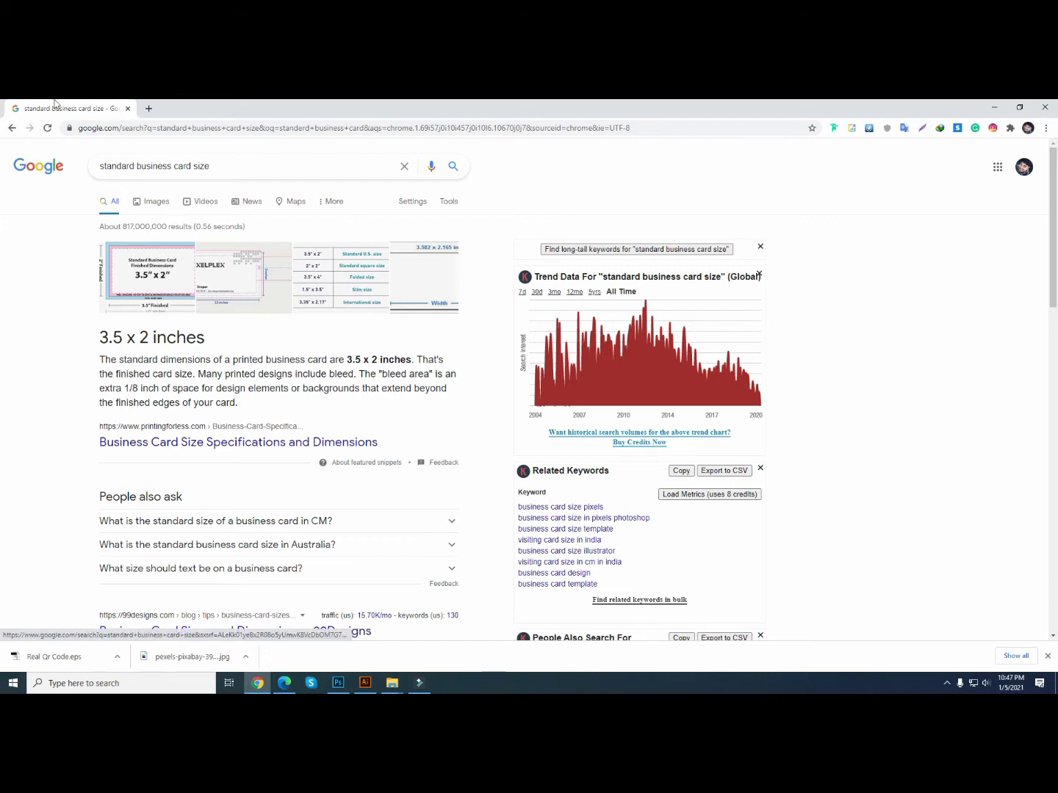
- Confirm the 3.5 x 2 inch standard size in the Google answer, then return to Photoshop's template
click(209, 166)
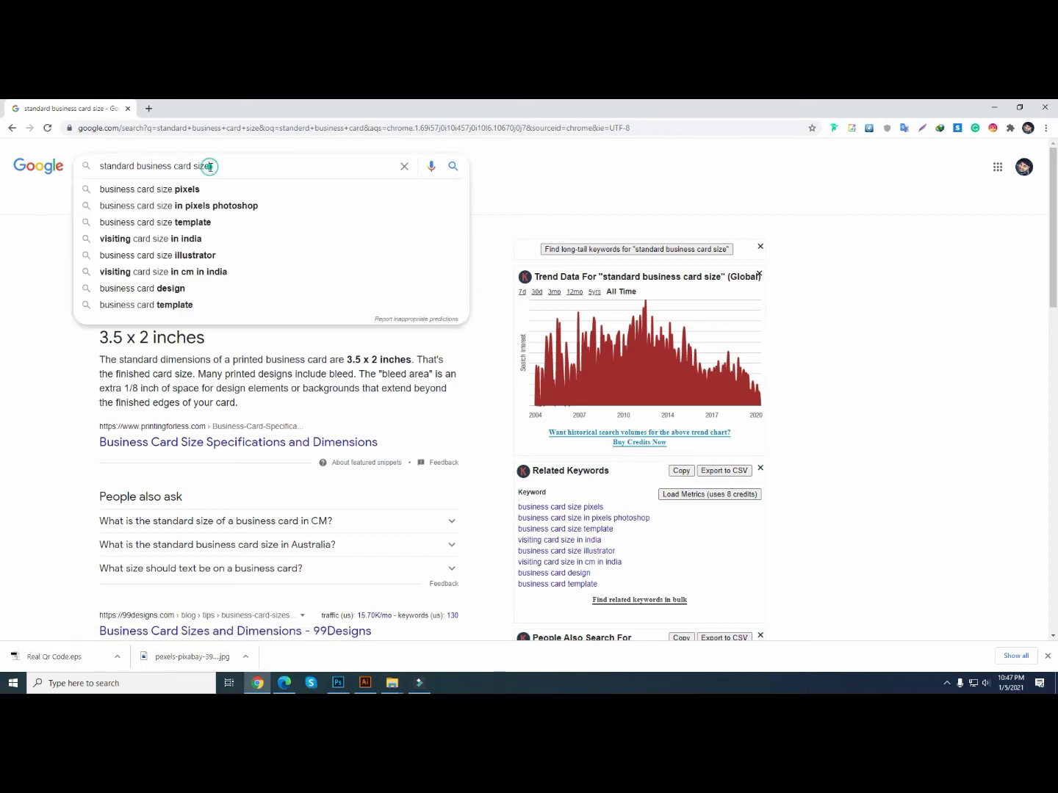
click(628, 175)
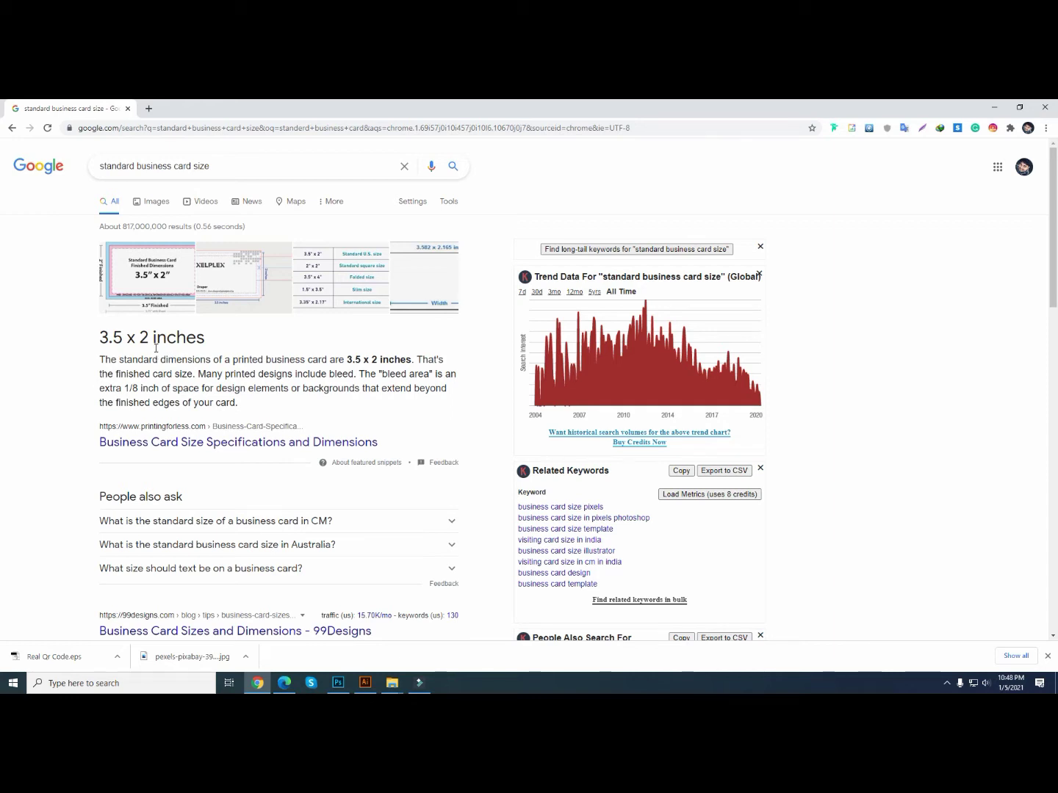
click(949, 683)
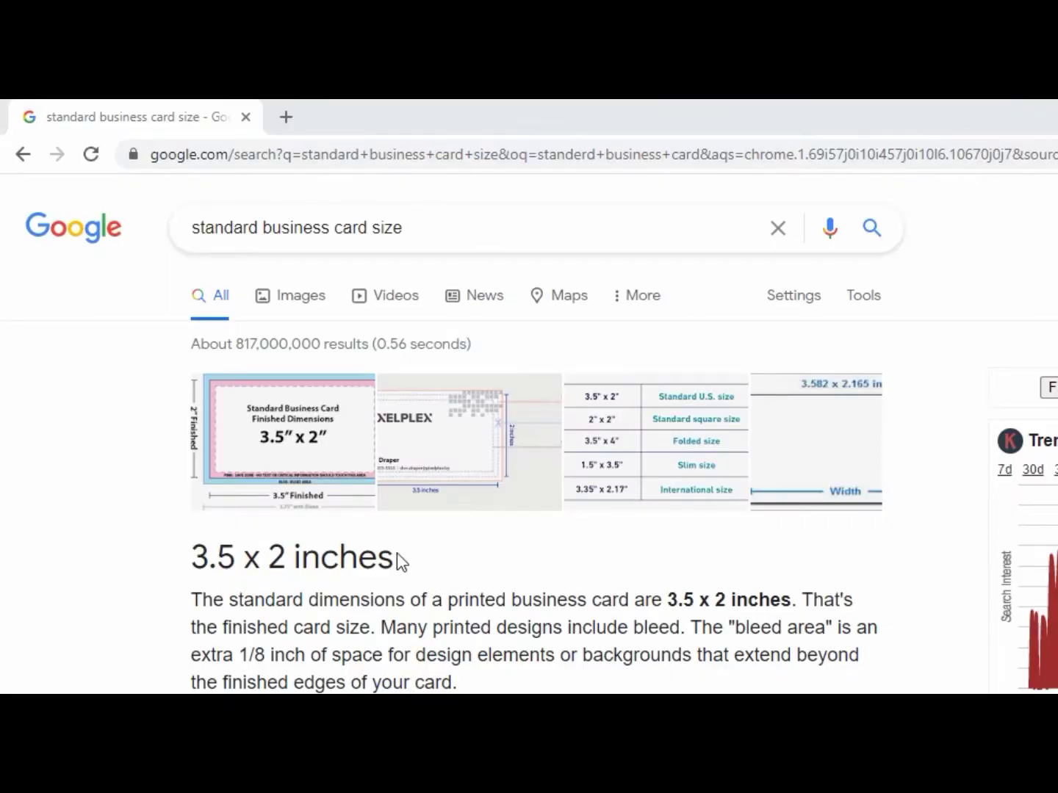
double_click(184, 338)
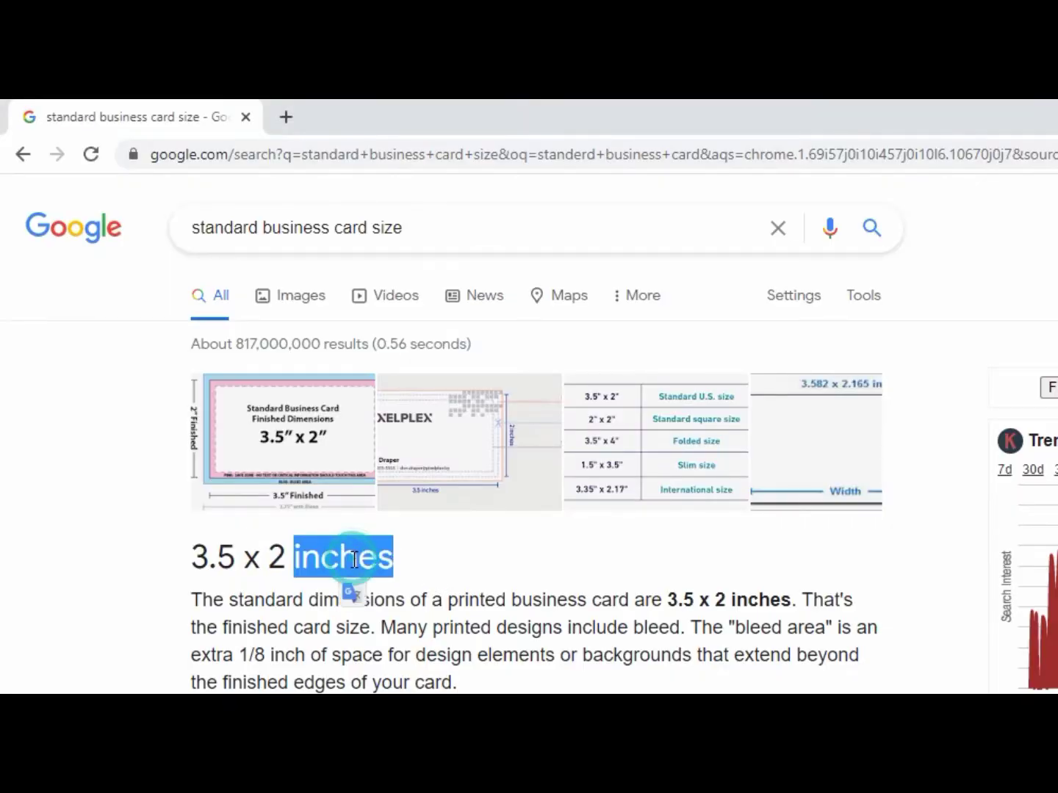
click(439, 560)
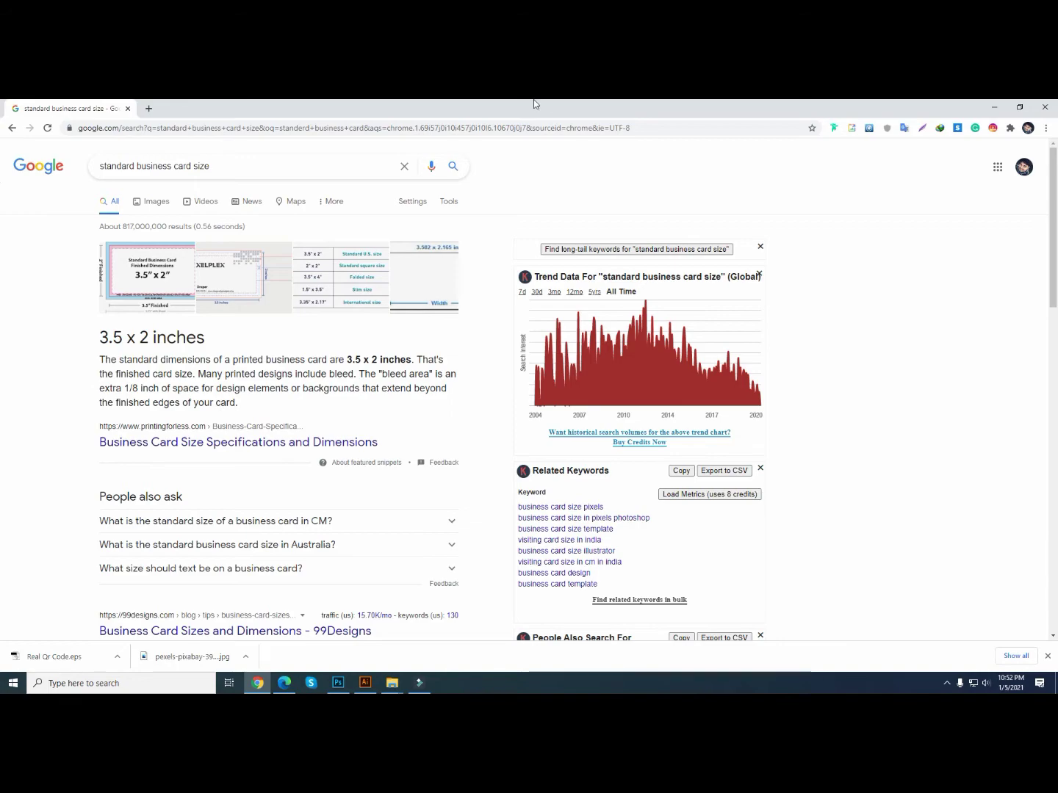
click(337, 683)
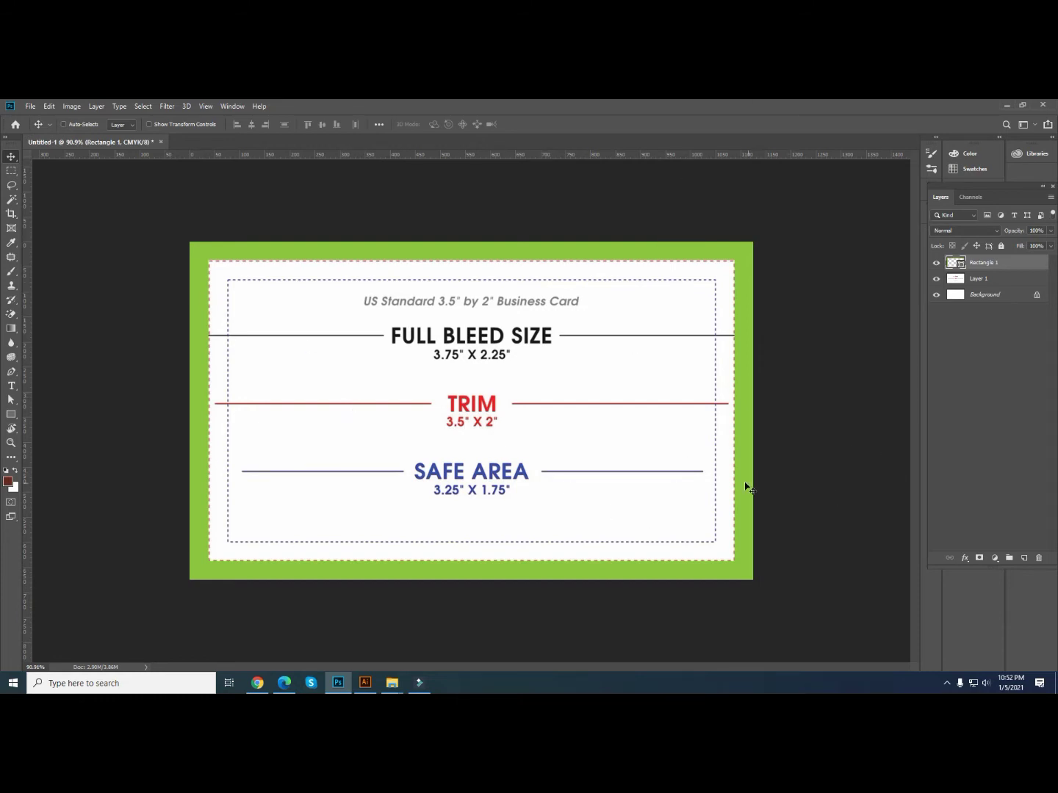
click(937, 263)
- Start a new document measured in inches with a width of 3.5
click(30, 107)
click(38, 118)
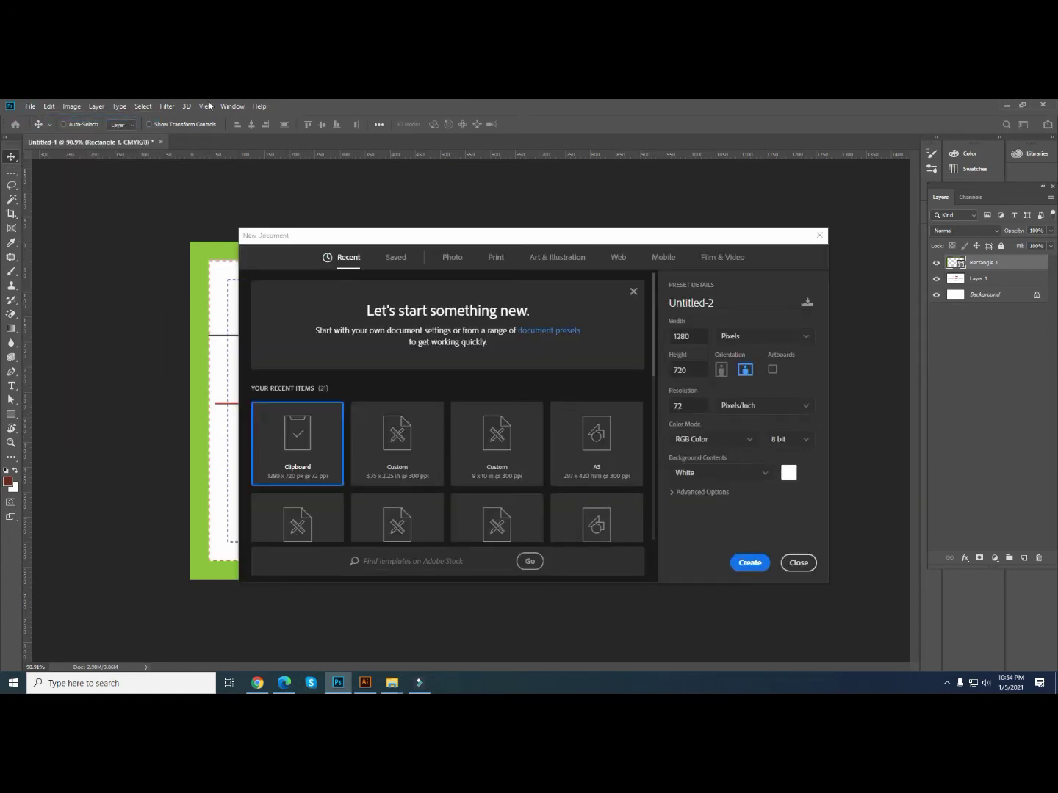
drag(426, 239, 375, 218)
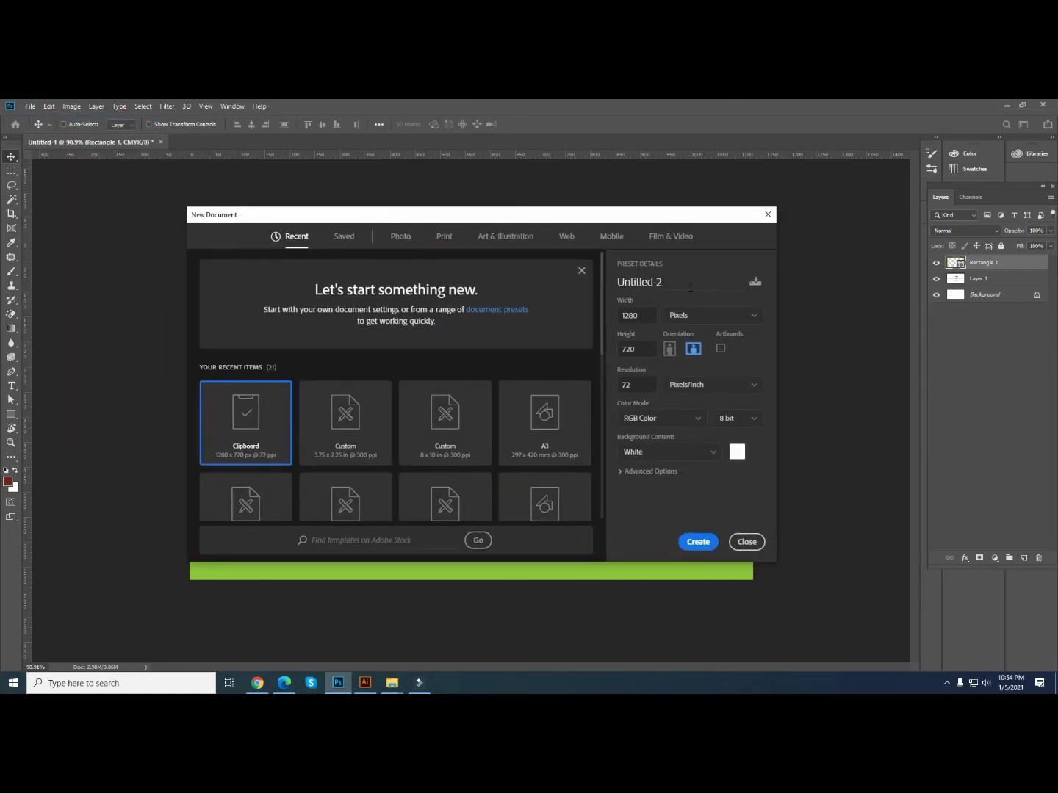
click(708, 319)
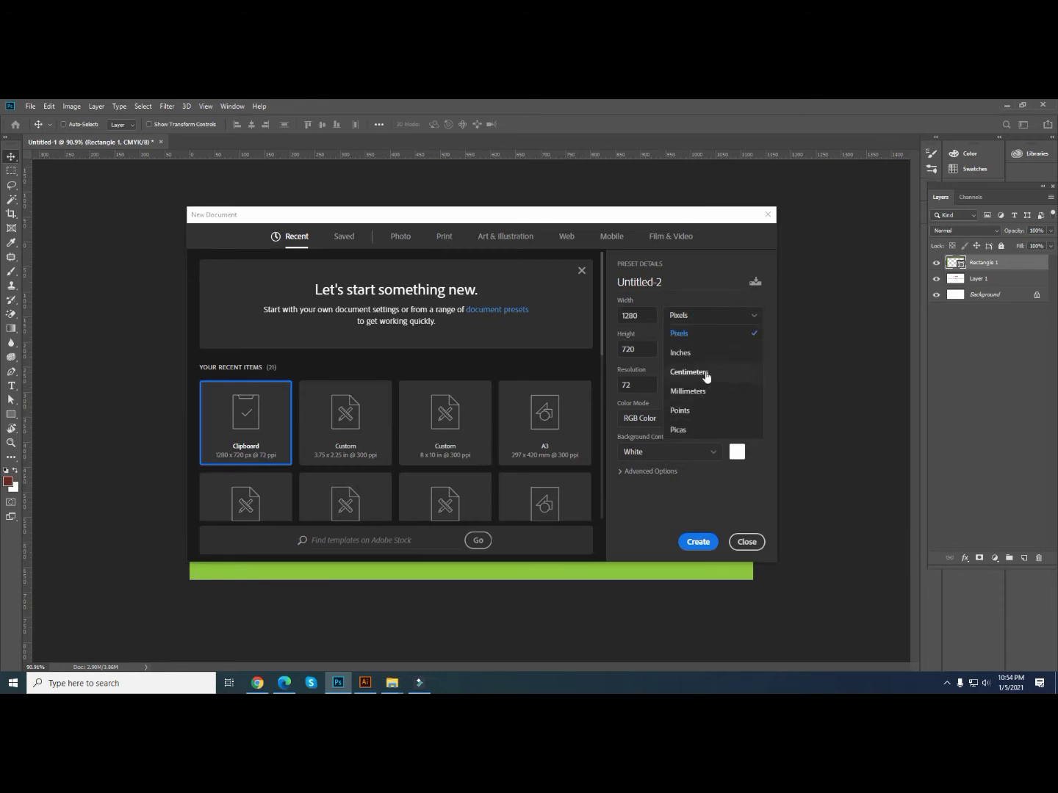
click(680, 353)
double_click(633, 315)
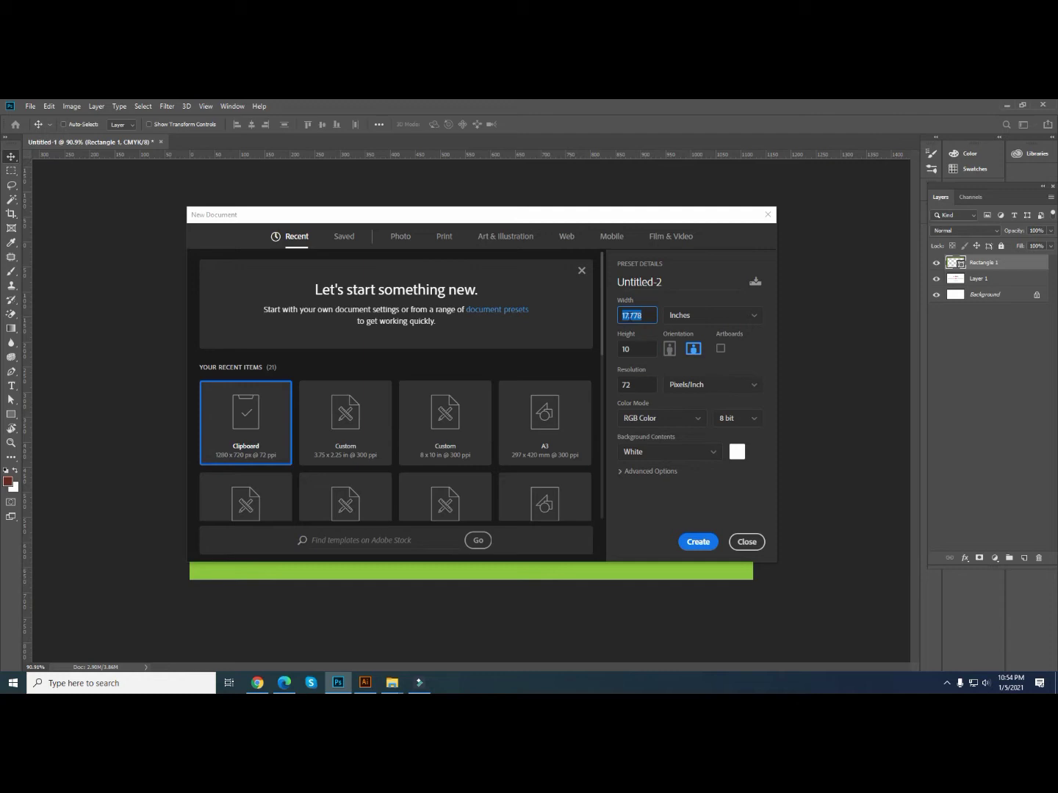
text(3.5)
- Set height 2 in, resolution 300 ppi and CMYK Color, and create the document
click(632, 349)
text(2)
click(645, 385)
text(300)
click(642, 417)
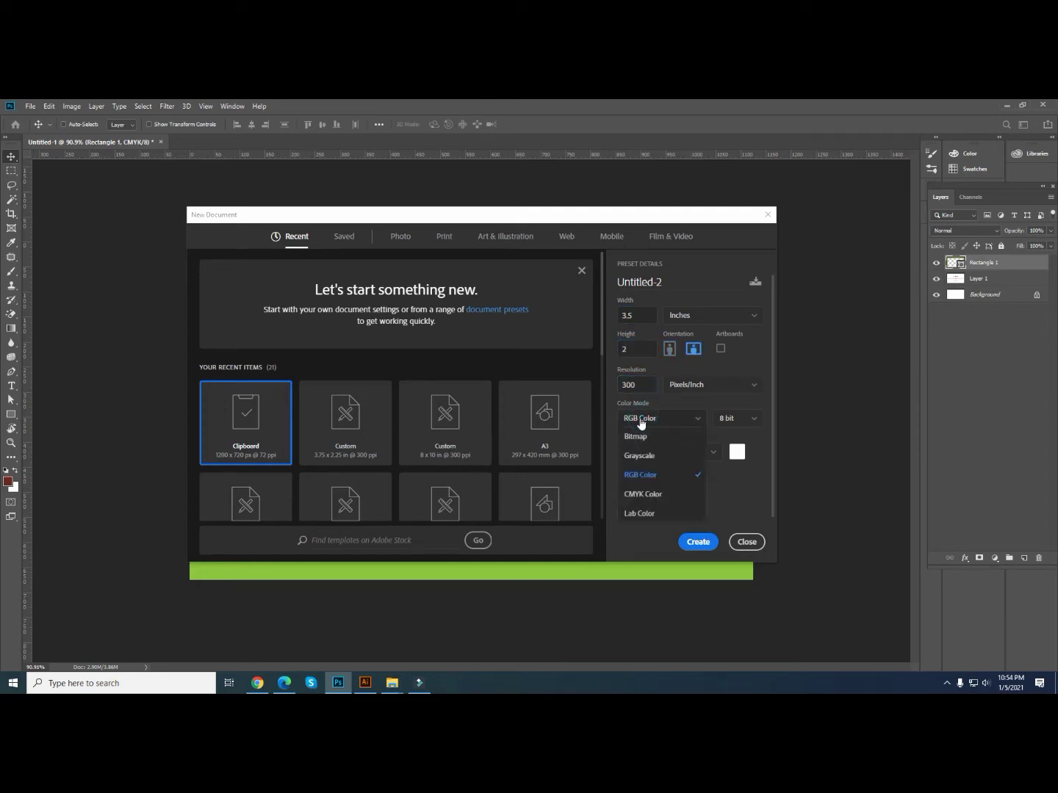
click(643, 495)
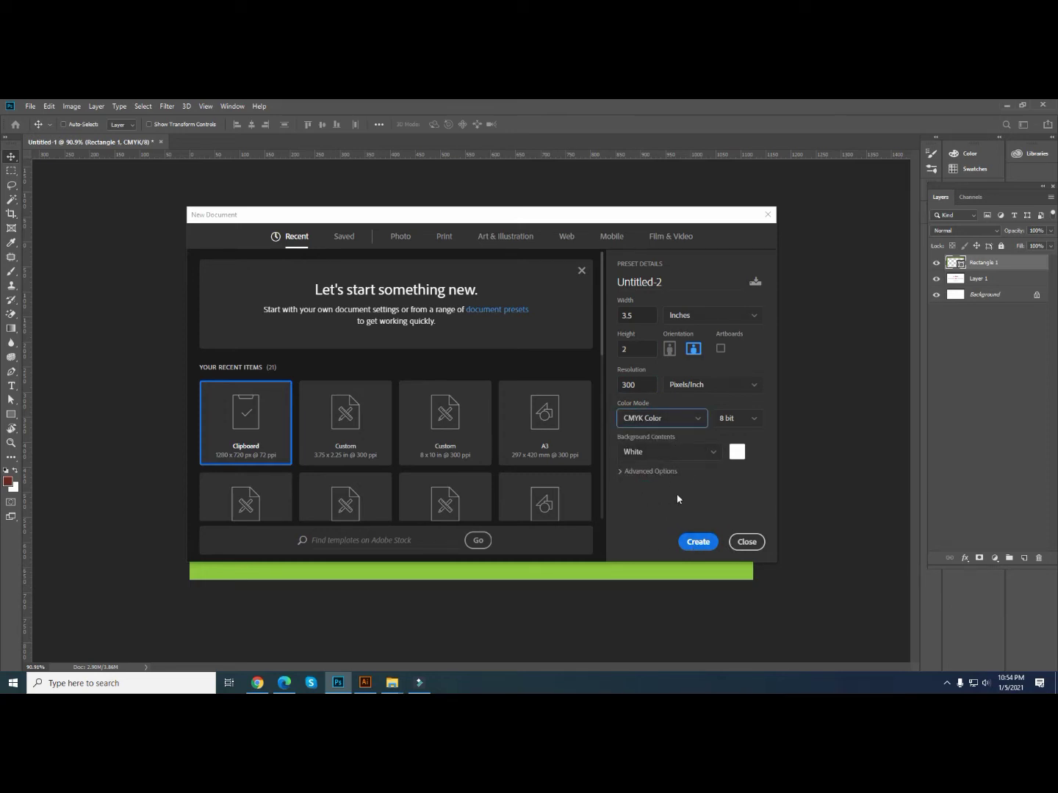
click(699, 541)
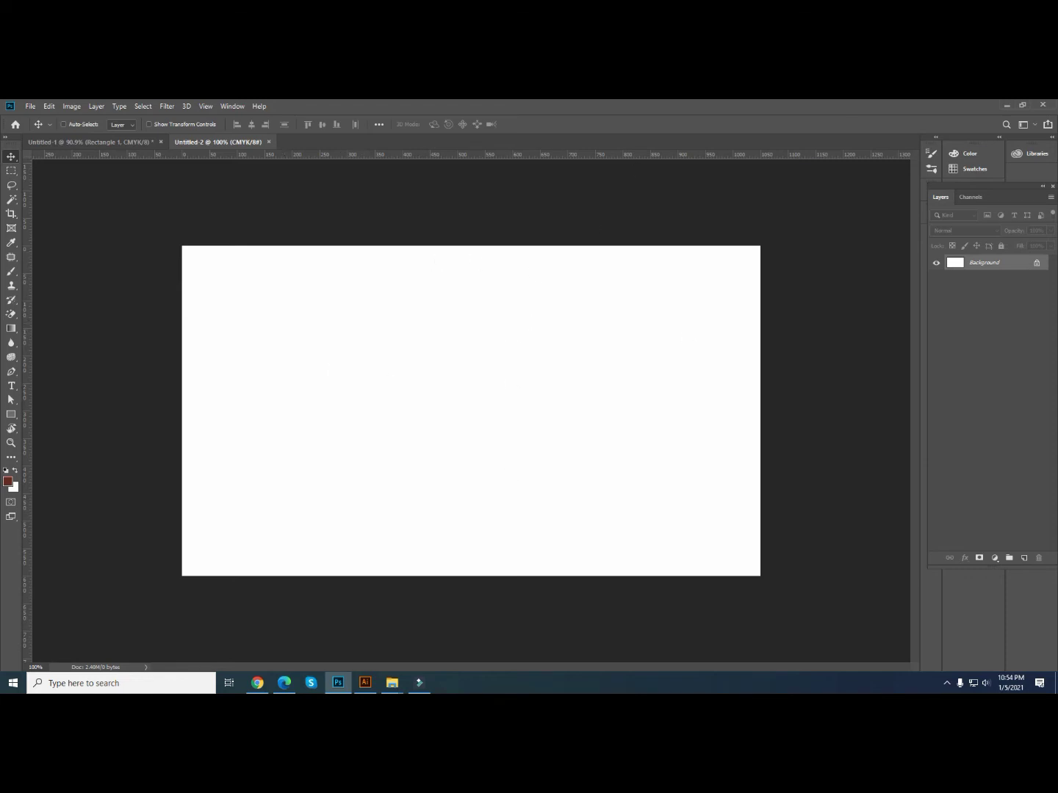
- Place guides along the top, bottom, left and right edges of the 3.5 × 2 in canvas
drag(350, 158, 352, 245)
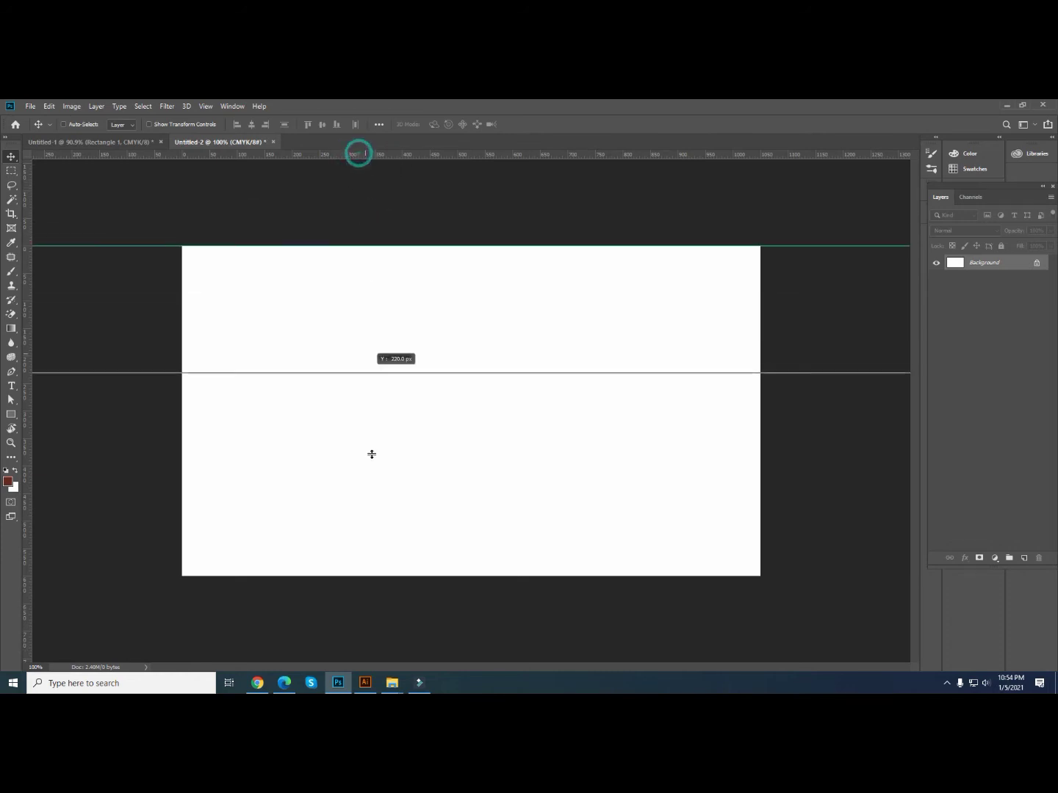
drag(359, 157, 368, 576)
drag(176, 156, 179, 270)
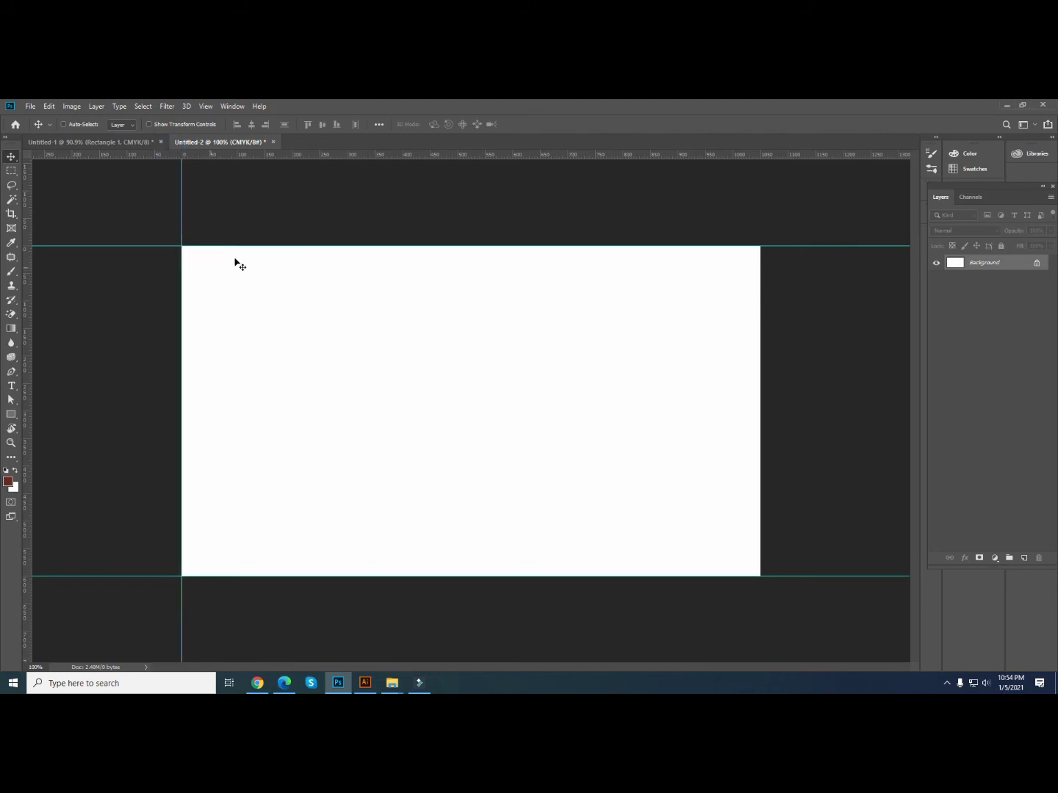
mouse_move(685, 157)
mouse_down()
mouse_move(718, 228)
mouse_move(760, 267)
mouse_up()
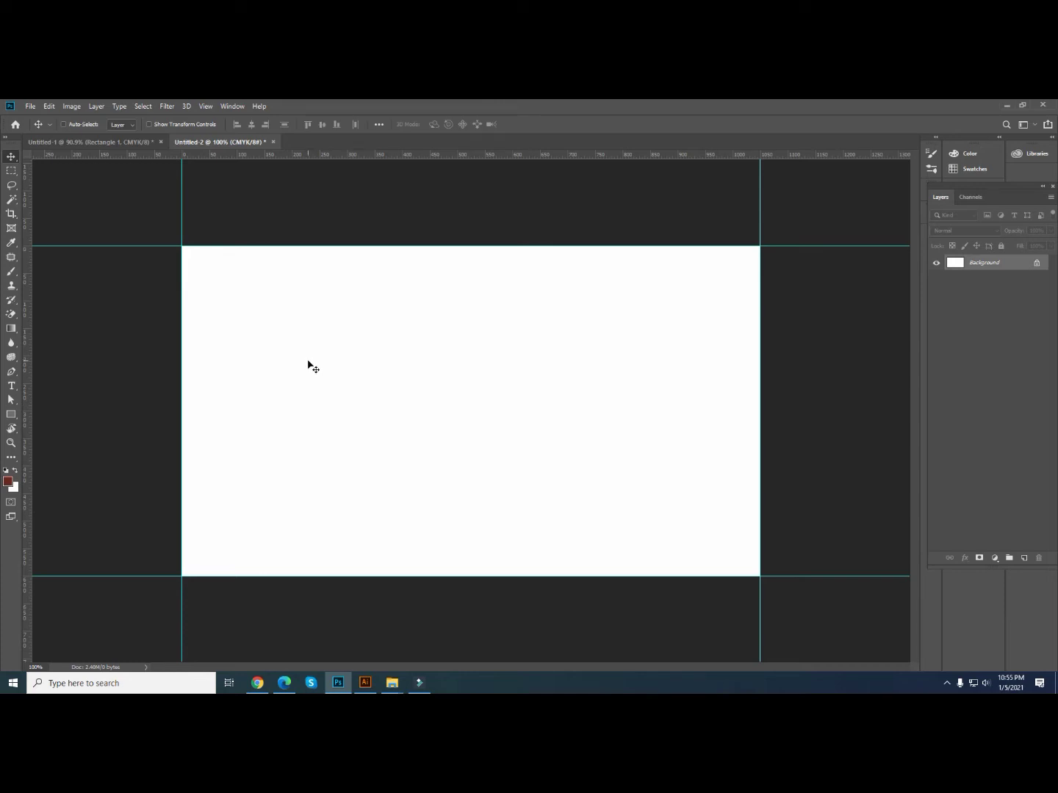
click(71, 107)
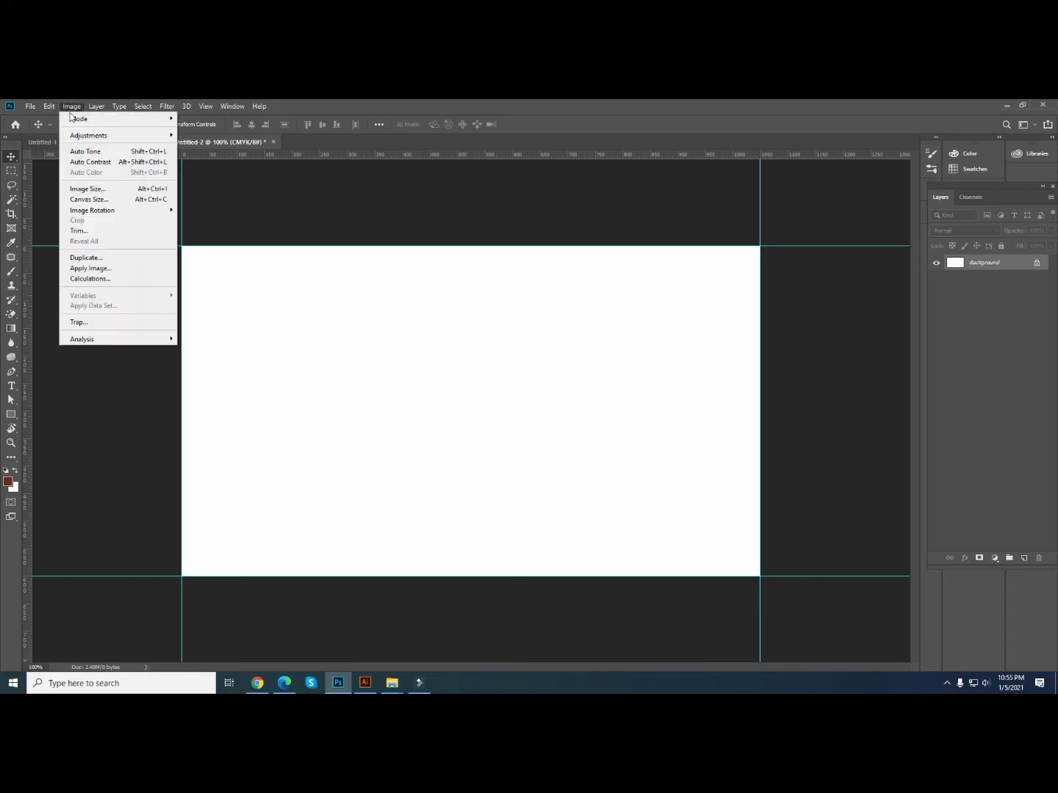
- Resize the canvas non-relatively in inches to 3.5+0.25 by 2+0.25 (3.75 × 2.25 in)
click(102, 199)
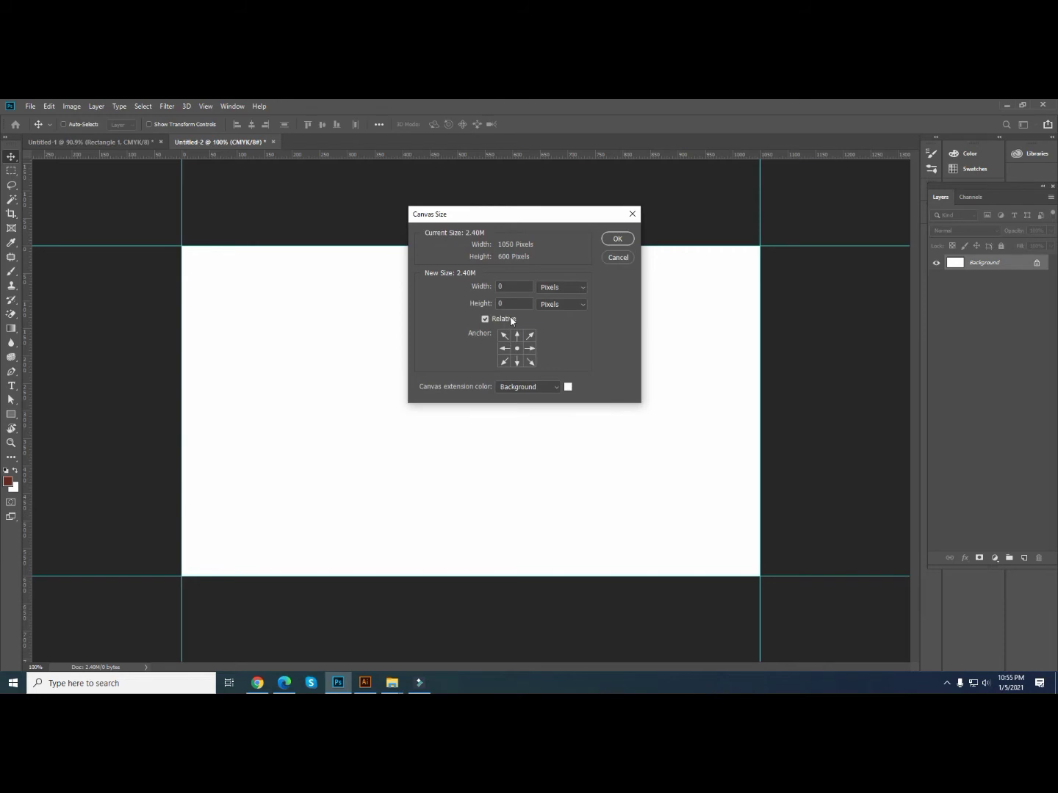
click(511, 319)
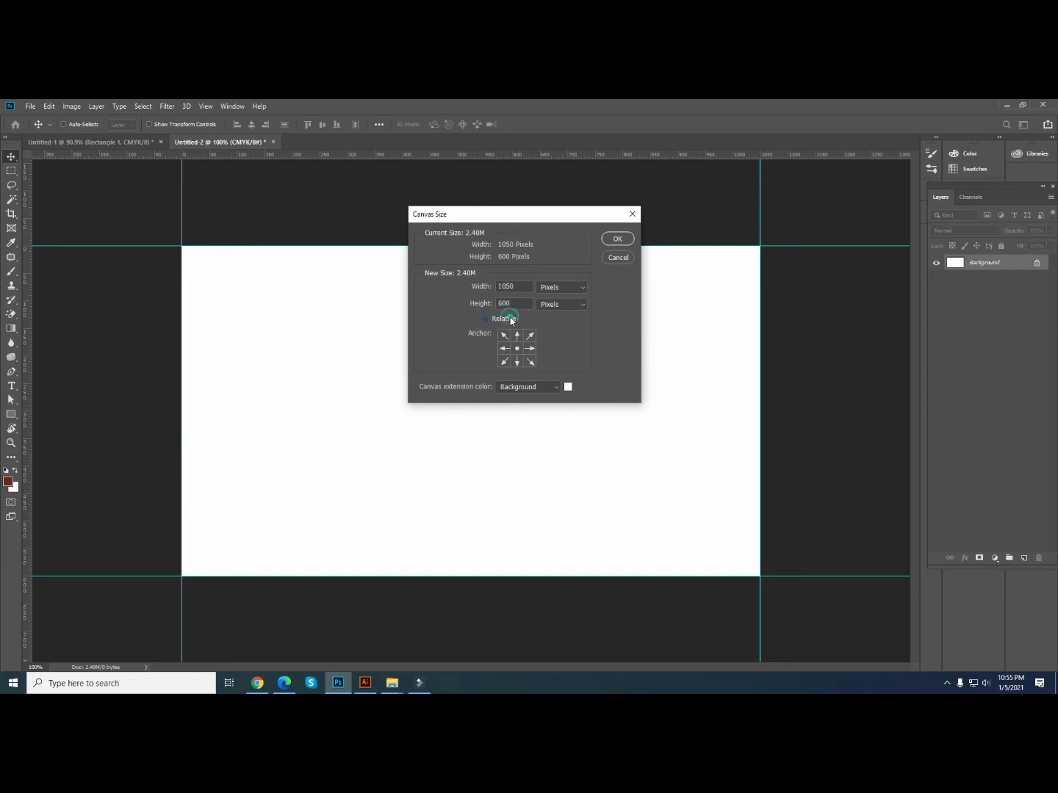
click(574, 291)
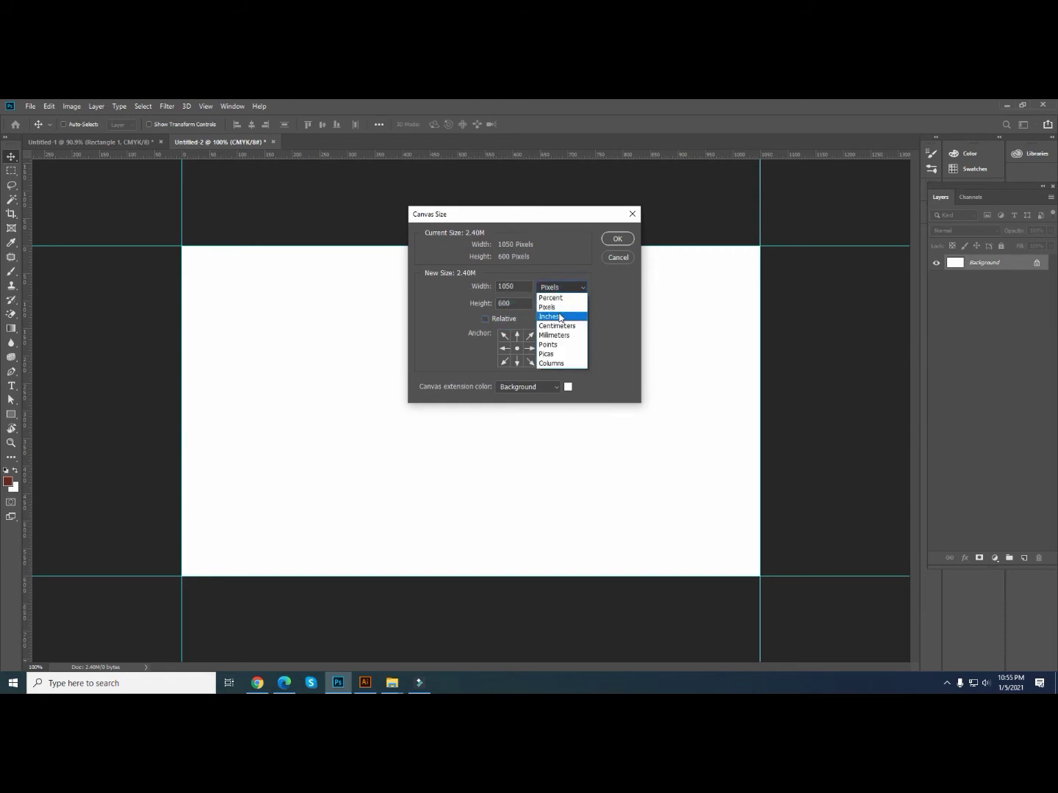
click(558, 314)
double_click(522, 291)
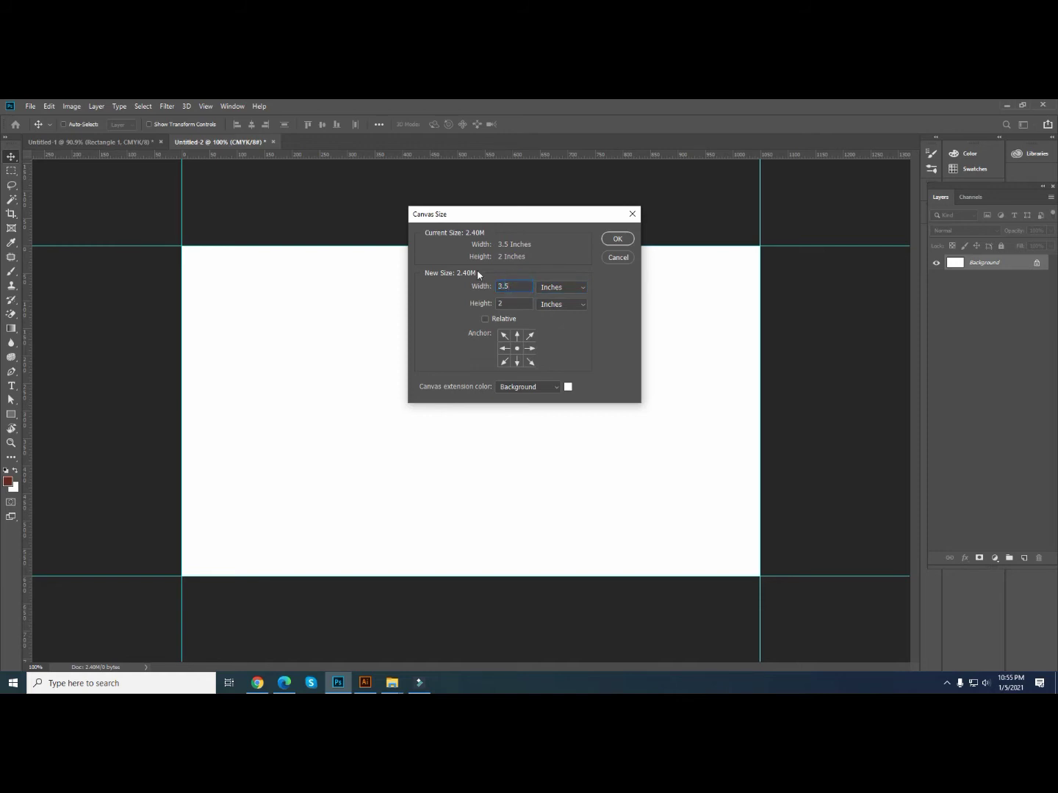
key(End)
text(+0.25)
click(505, 302)
text(0.)
click(617, 239)
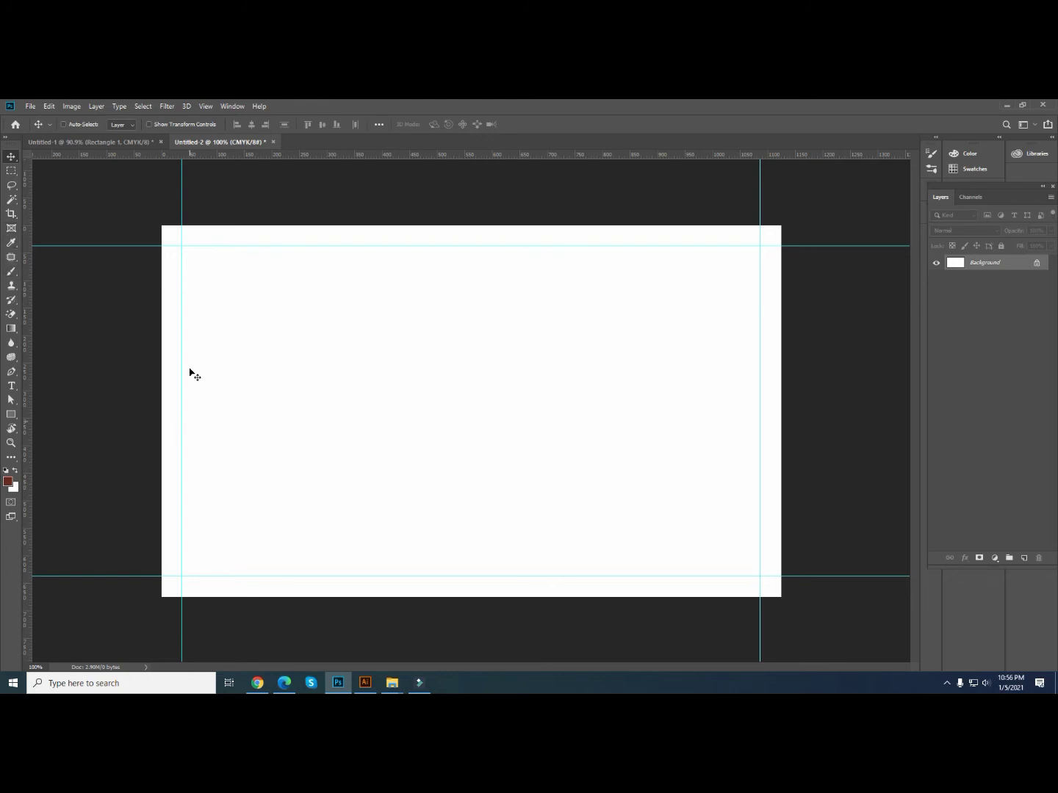
- Create a 975 × 525 px dark red safe-area rectangle with the Rectangle tool
click(11, 414)
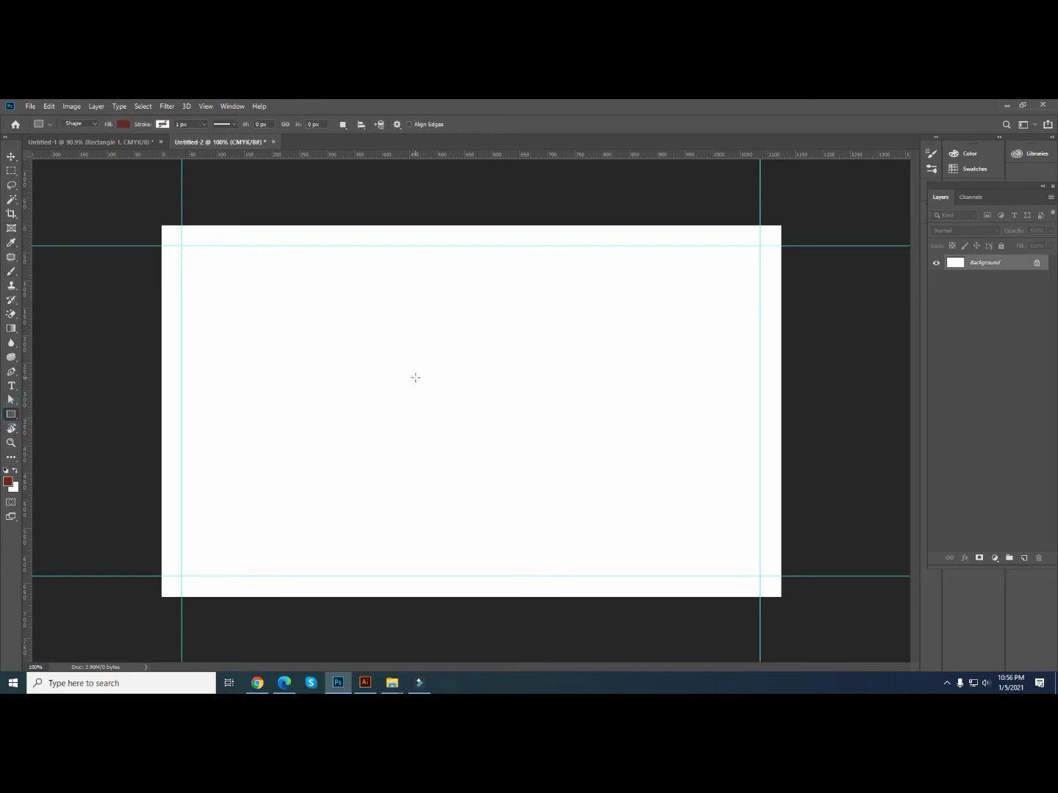
click(366, 334)
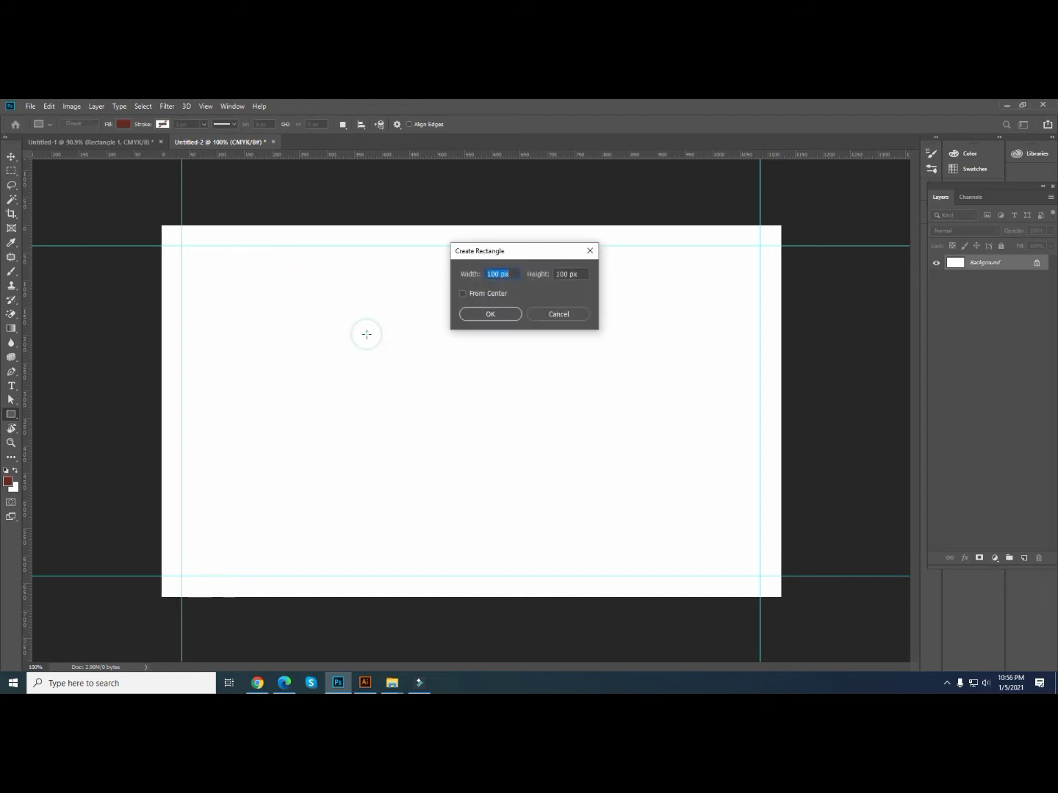
drag(537, 254, 460, 317)
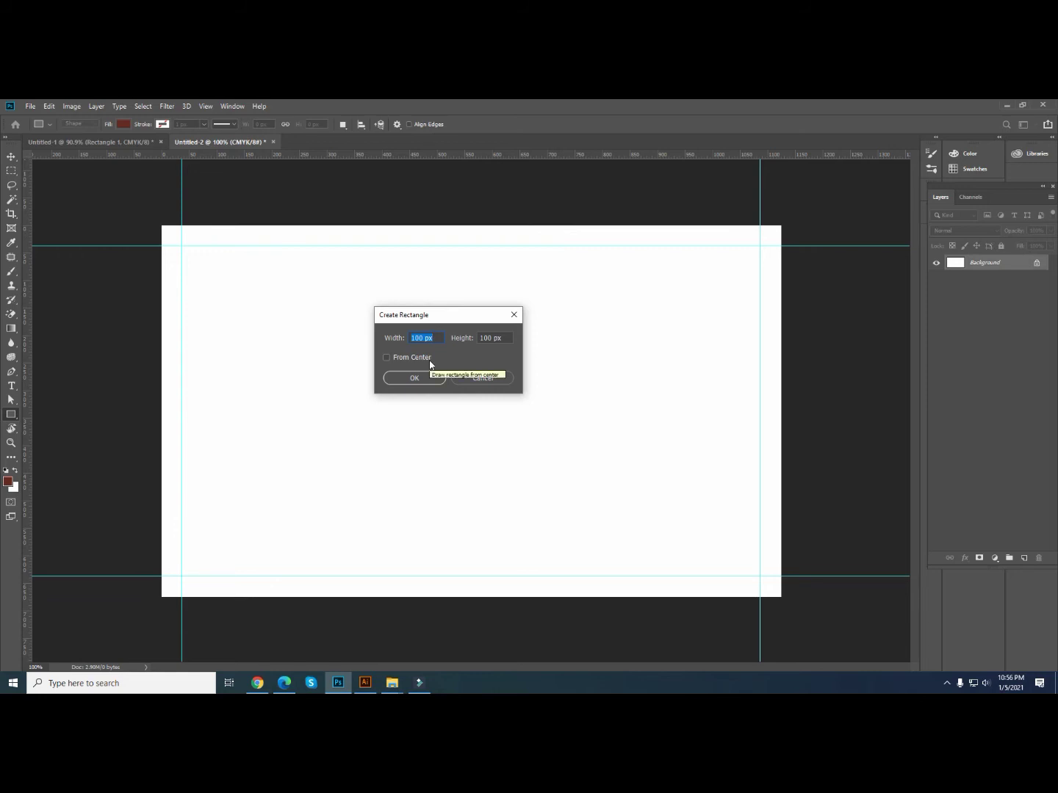
text(3.25 )
text(in)
key(Tab)
text(2)
click(422, 379)
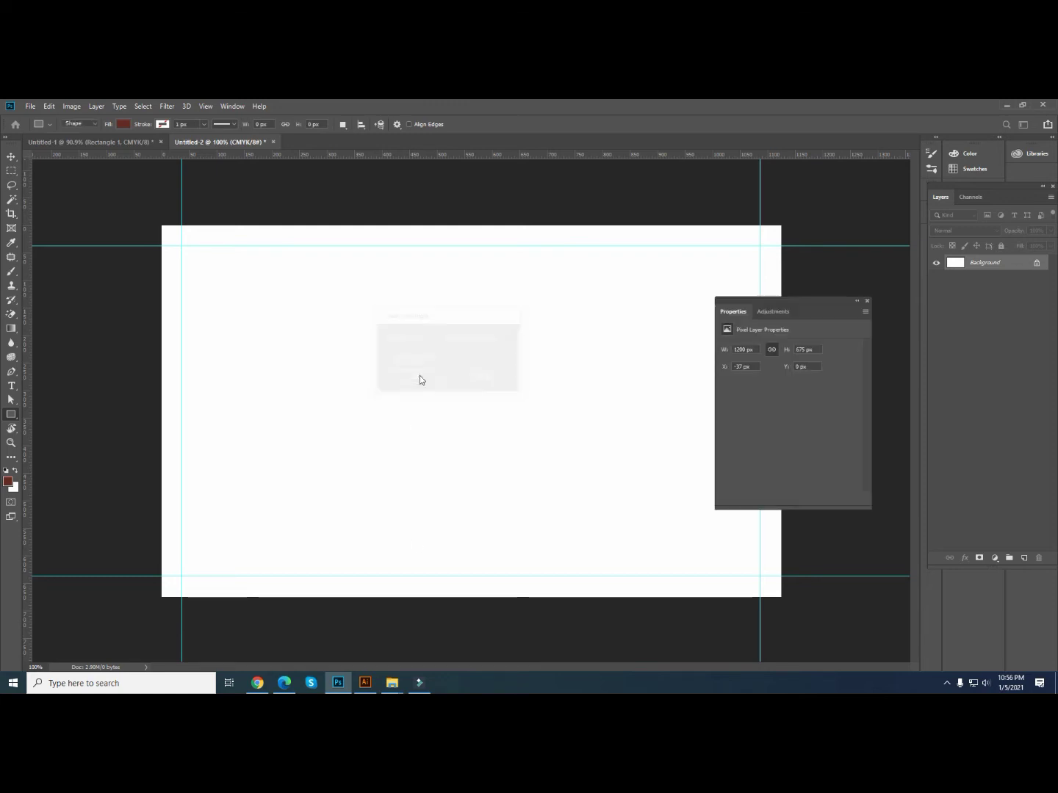
click(867, 301)
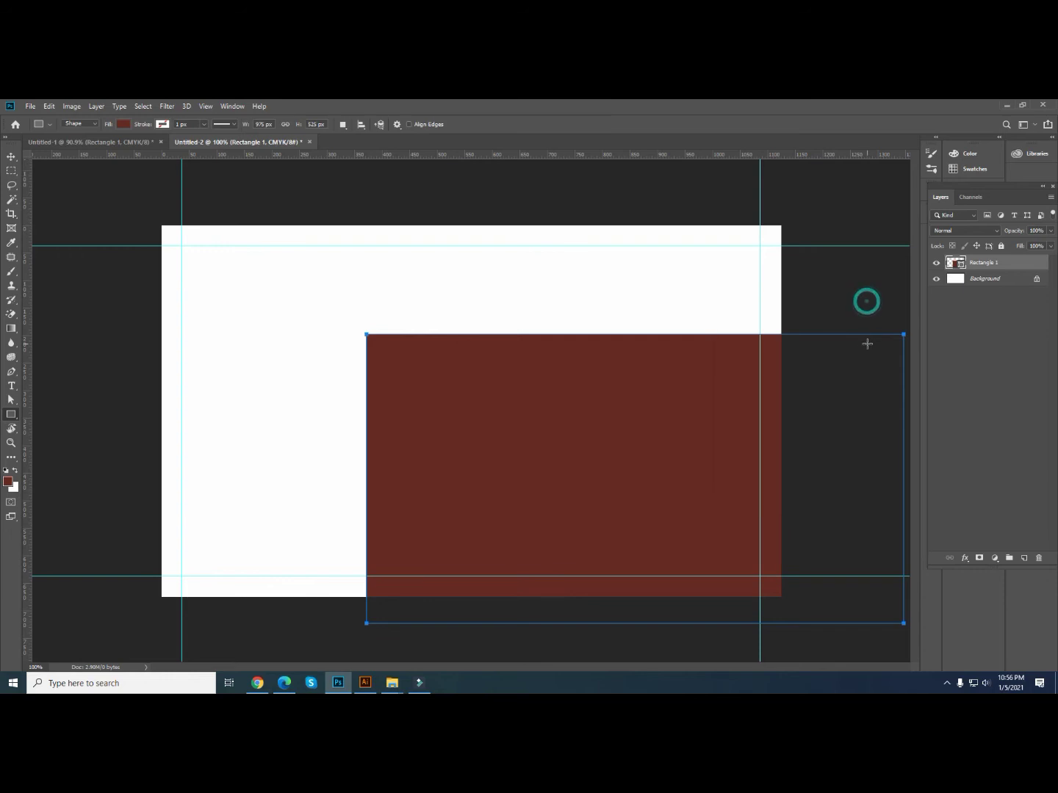
- Centre the rectangle vertically and horizontally on the canvas
key(ctrl+a)
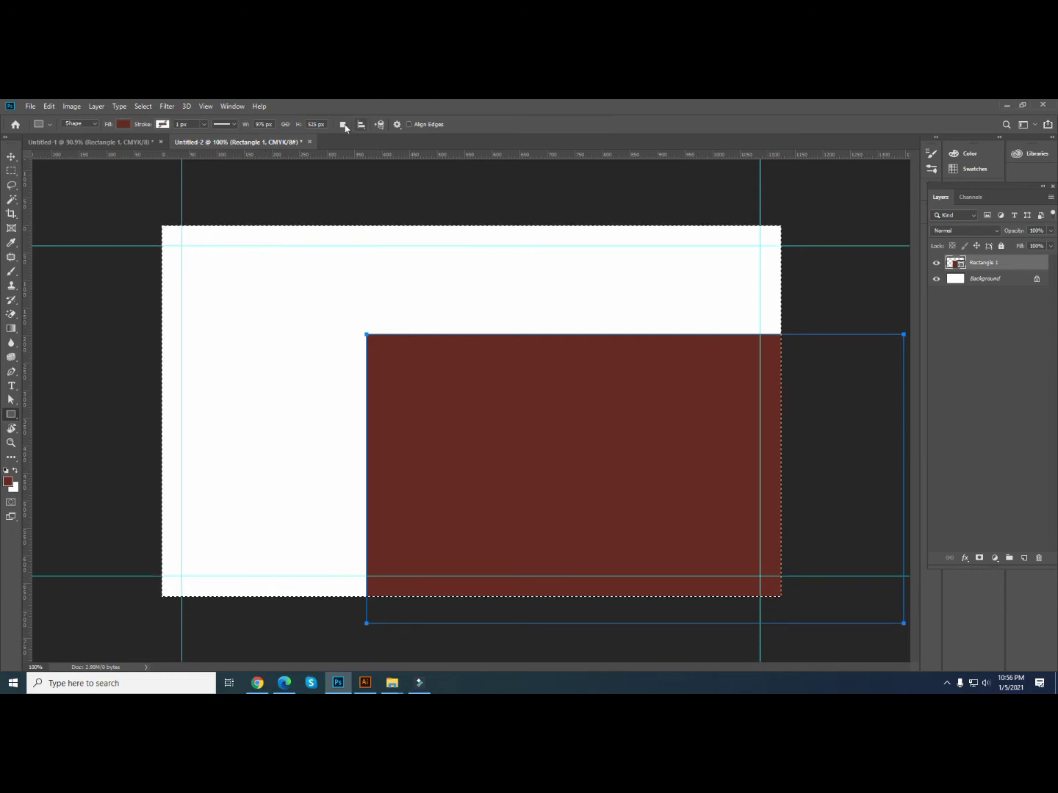
click(361, 124)
click(529, 123)
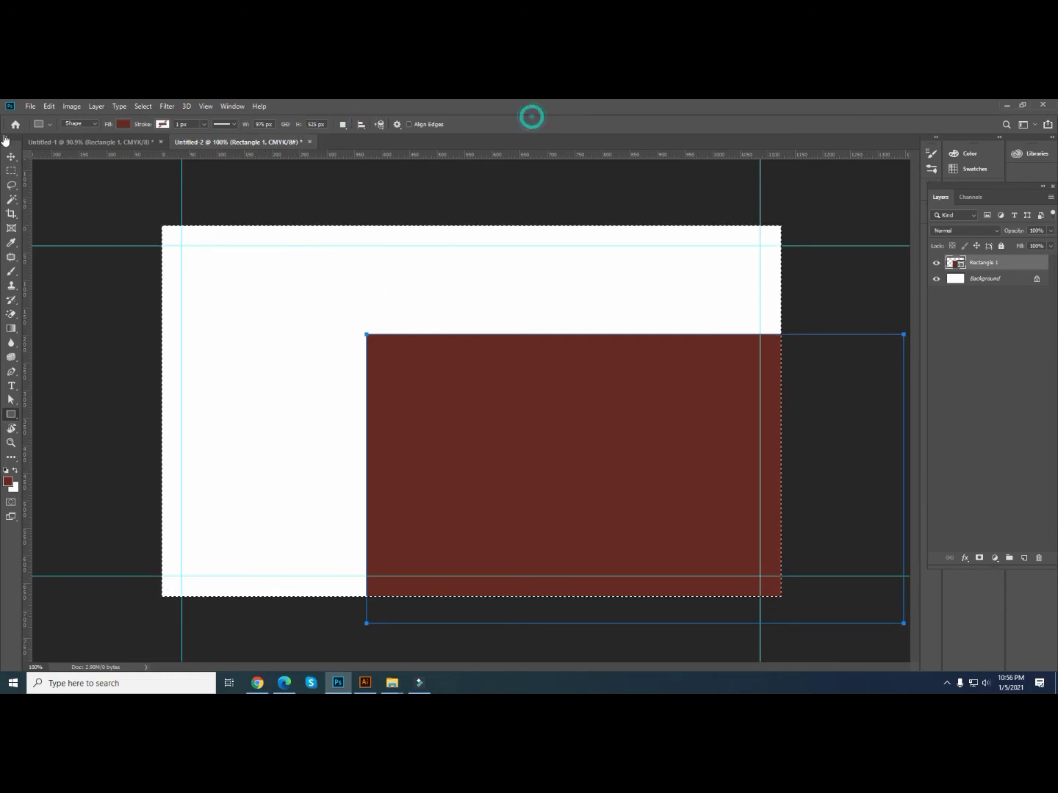
key(v)
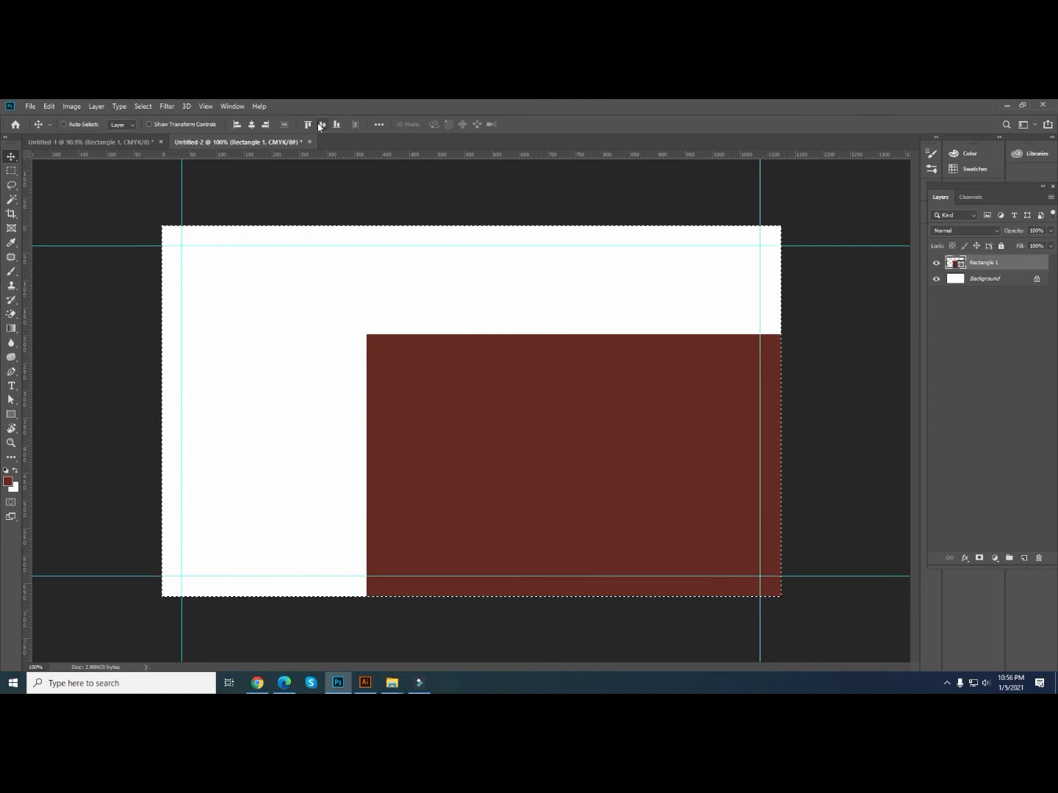
click(321, 124)
click(252, 124)
key(ctrl+d)
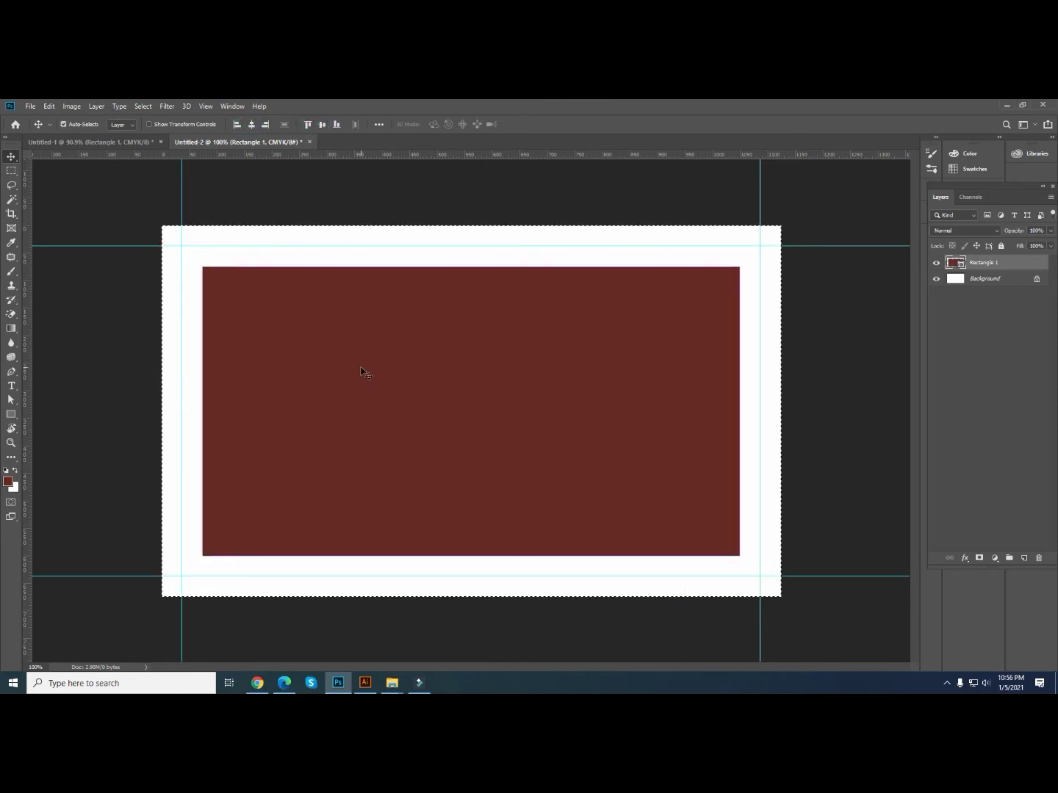
- Add guides along the rectangle's edges, then delete the rectangle layer
drag(406, 162, 420, 556)
mouse_move(27, 202)
mouse_down()
mouse_move(213, 201)
mouse_move(203, 235)
mouse_up()
drag(616, 155, 738, 248)
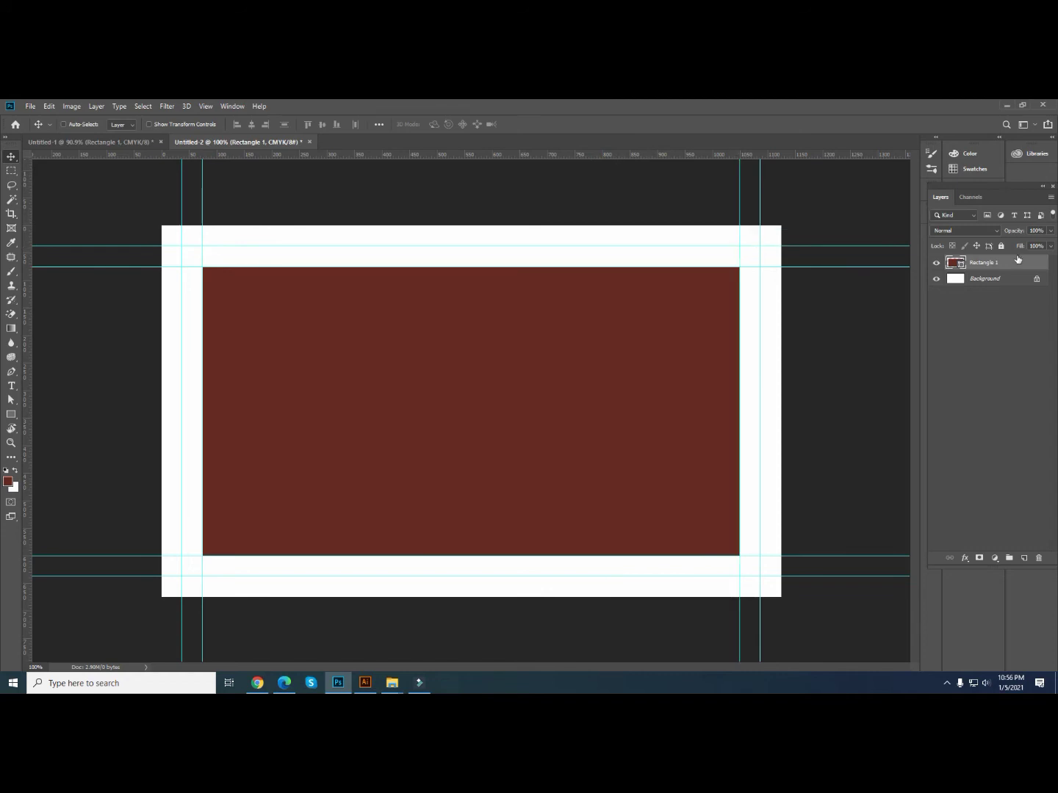
key(Delete)
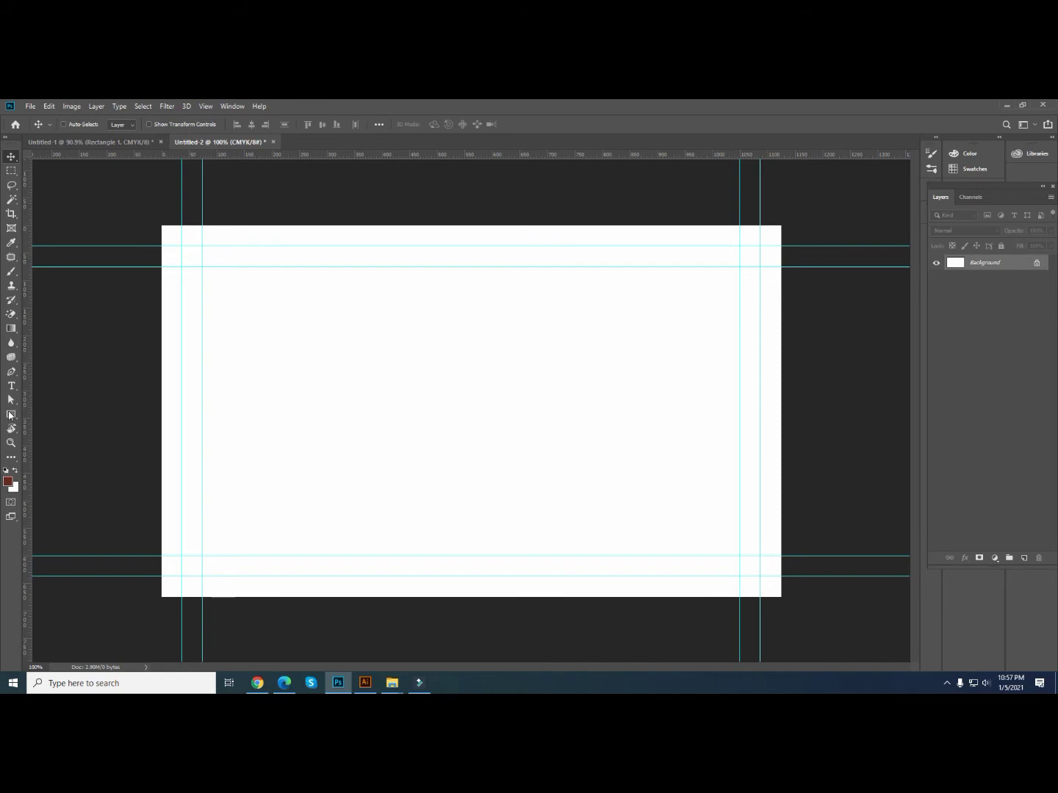
- Check the document's dimensions in inches in the Image Size dialog
click(11, 413)
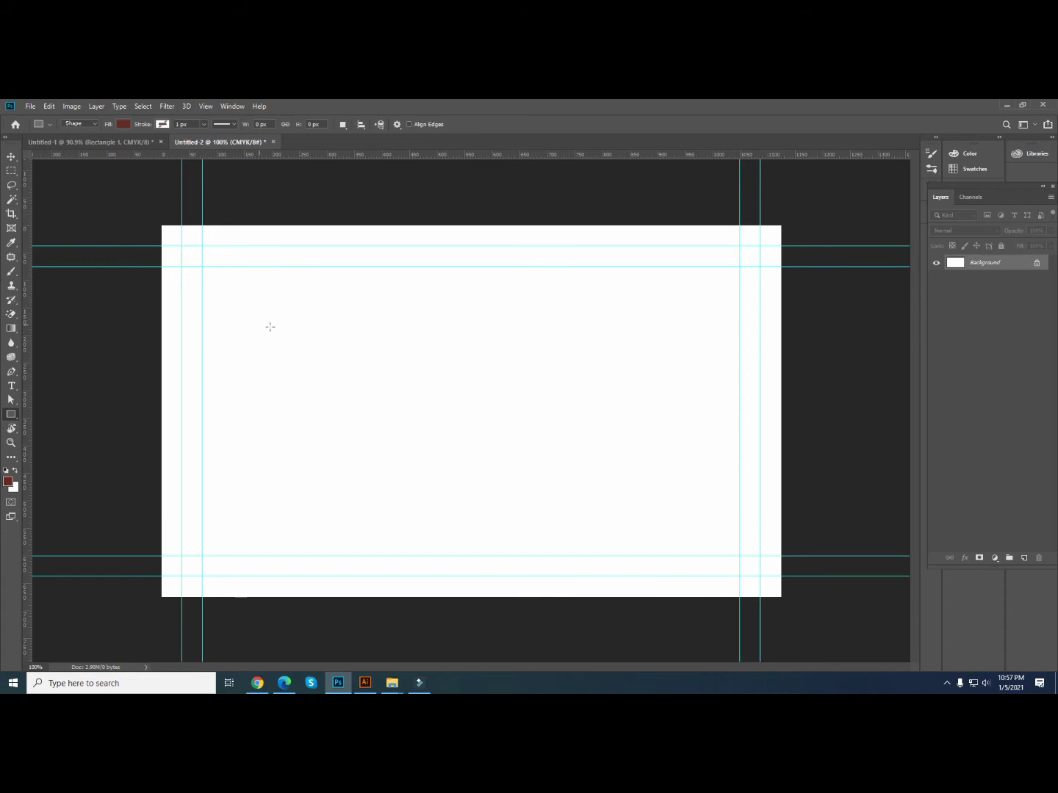
click(71, 106)
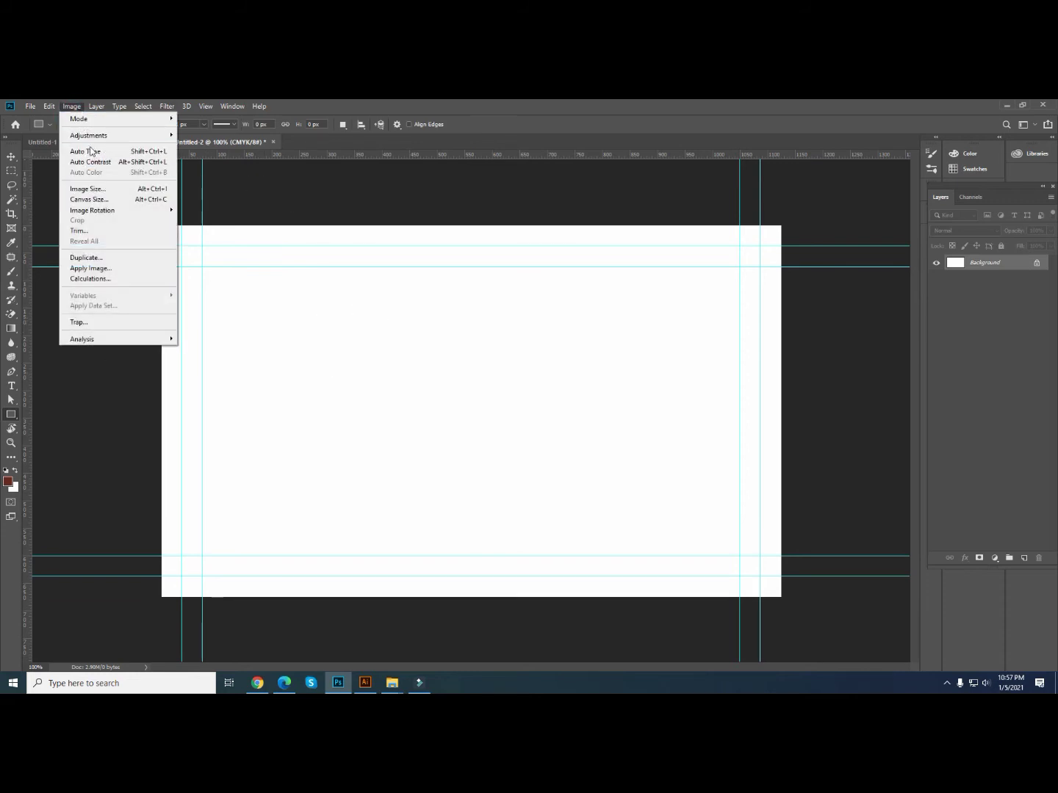
click(88, 188)
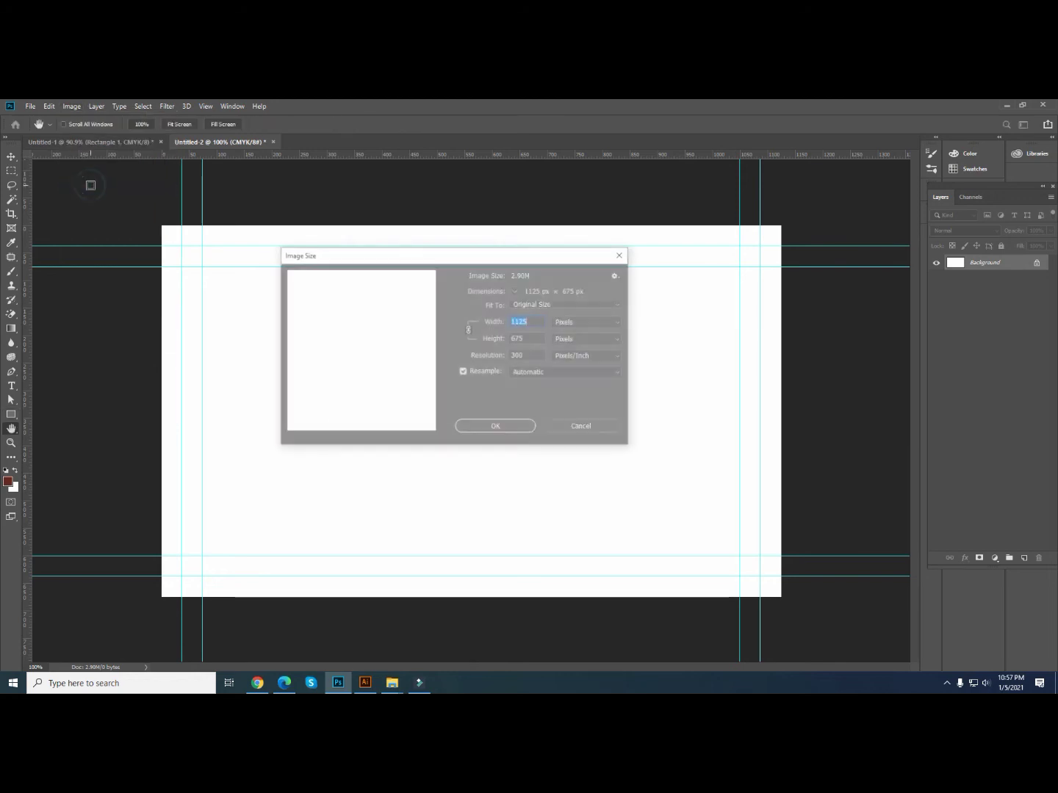
click(573, 328)
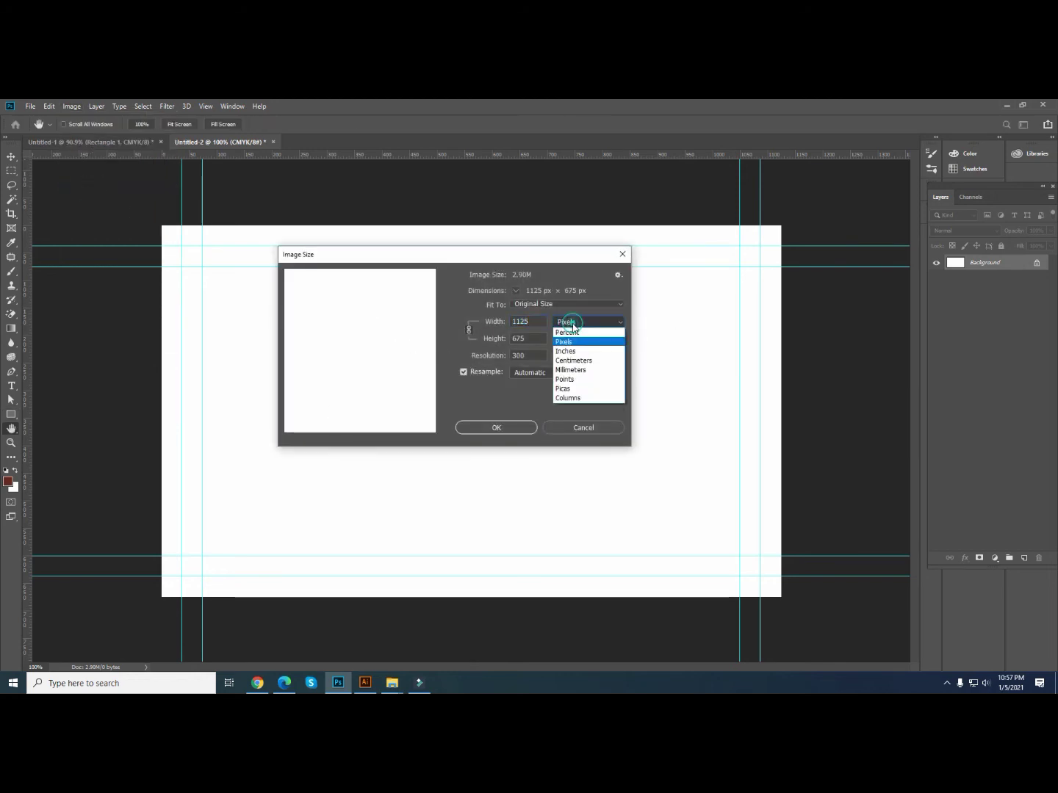
click(576, 347)
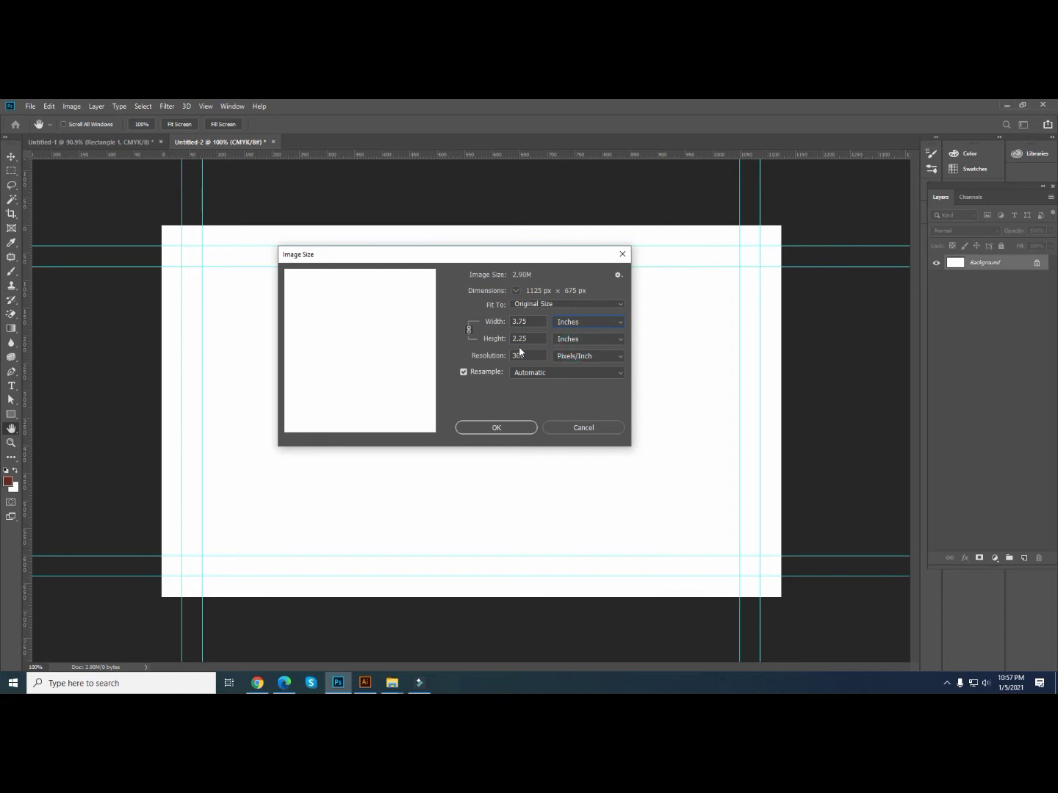
click(502, 427)
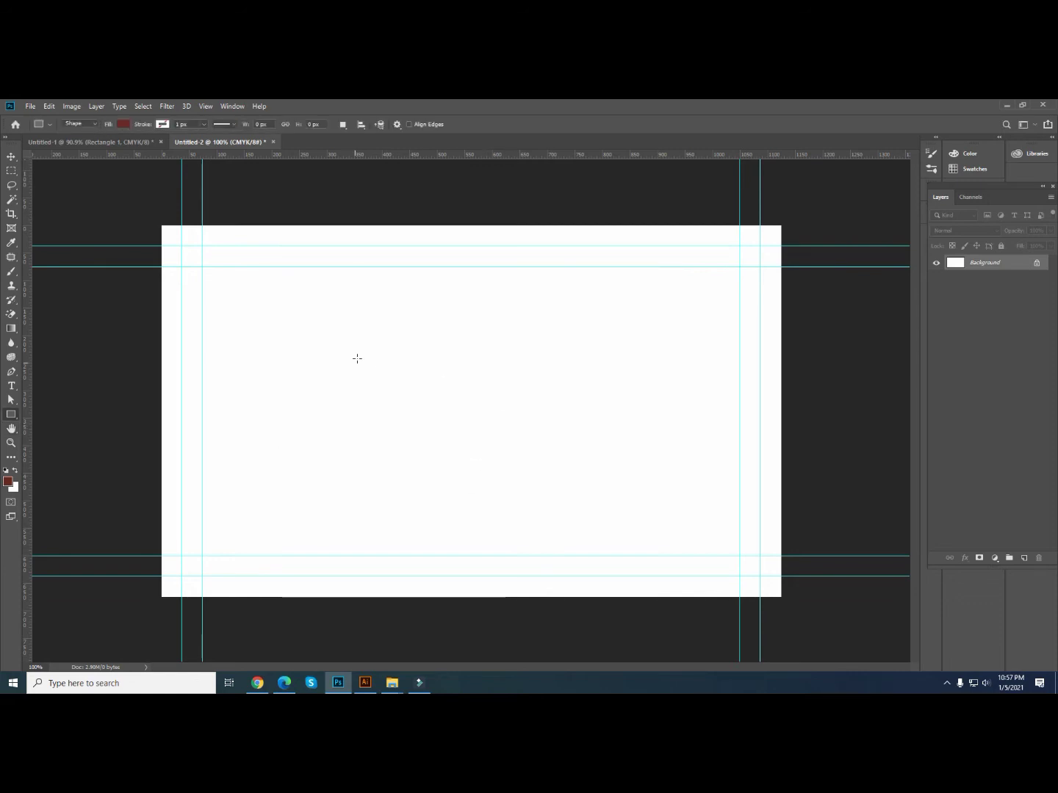
- Create a 3.75 × 2.25 in dark red rectangle with exact dimensions
click(351, 312)
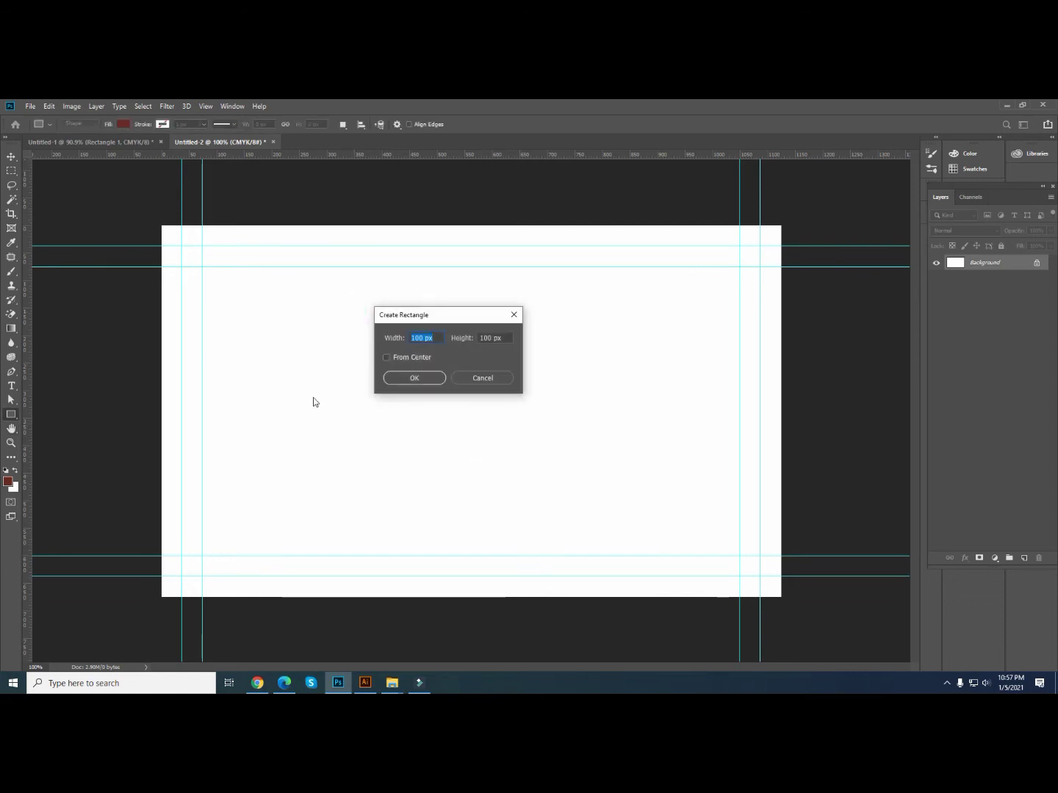
key(BackSpace)
key(Tab)
text(2.25)
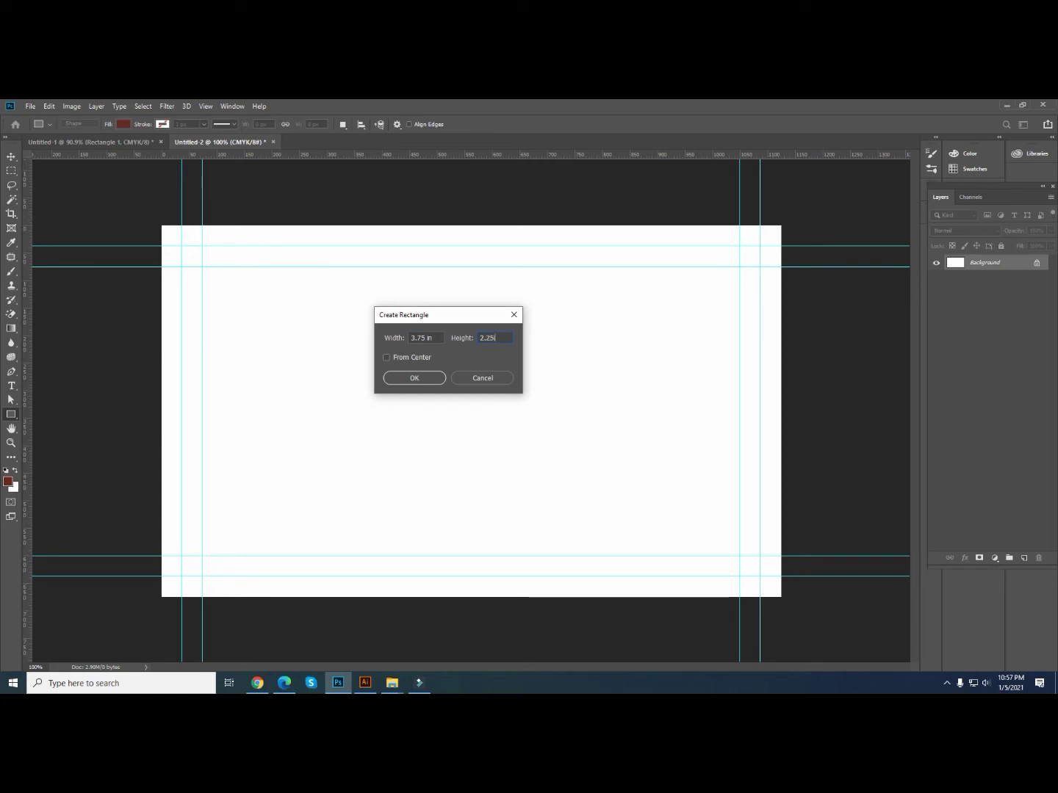
key(Return)
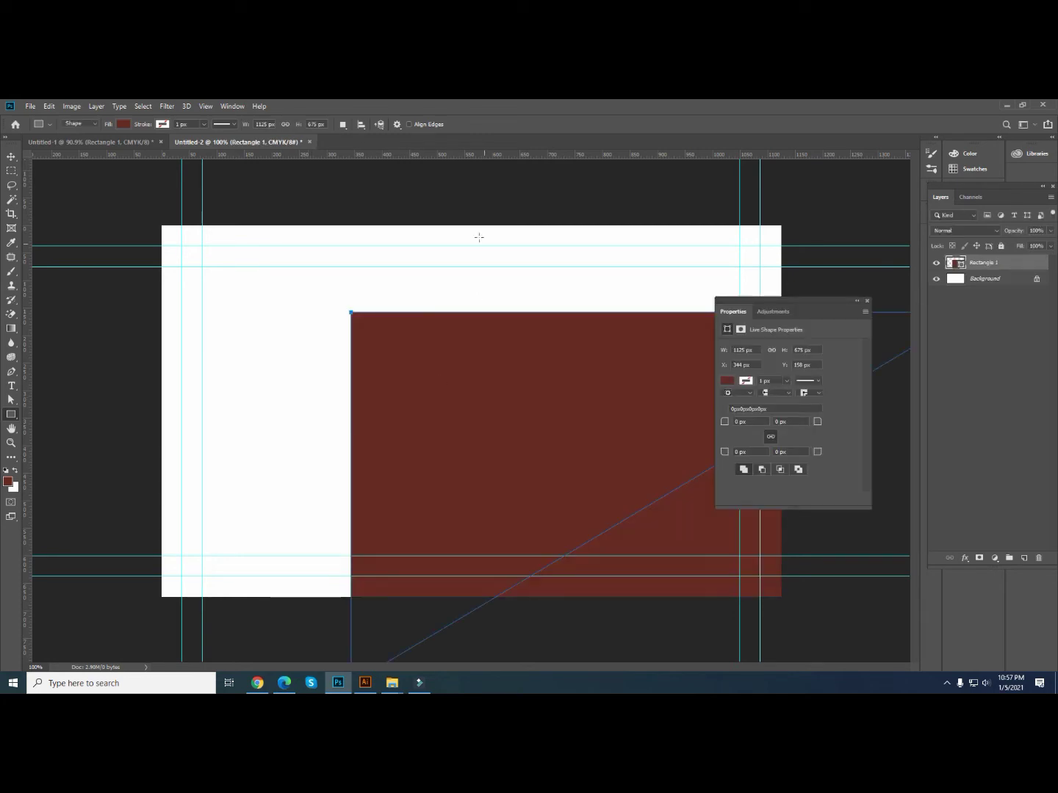
click(867, 301)
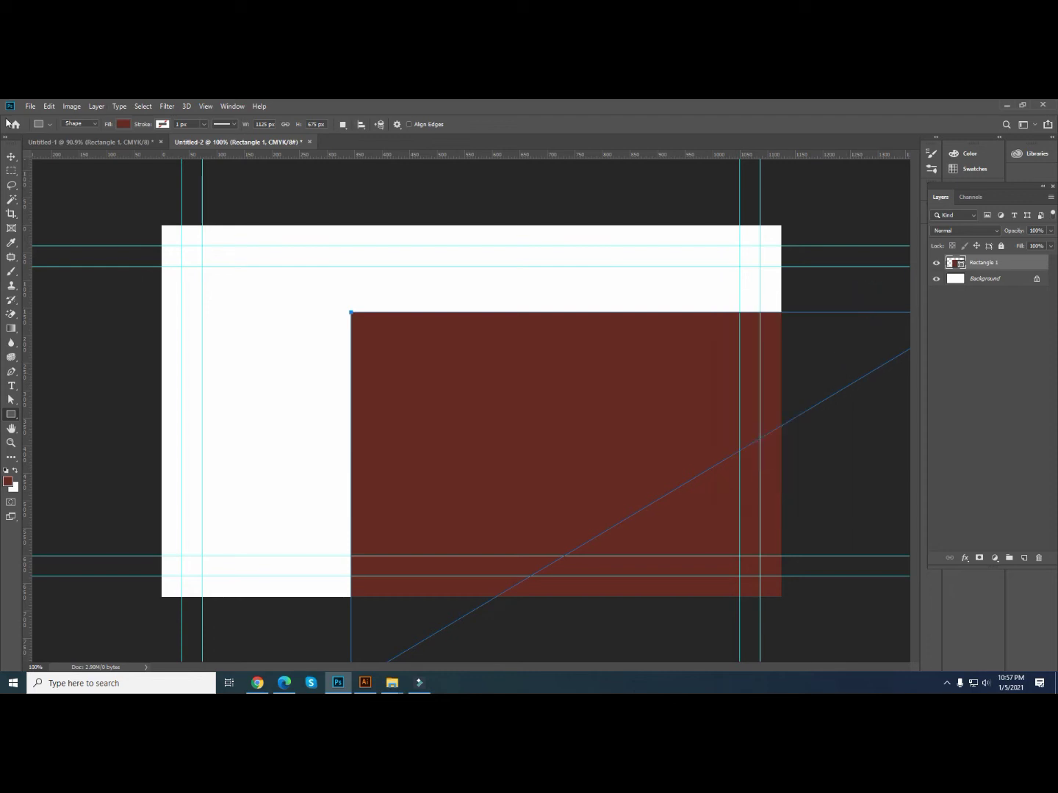
click(11, 157)
- Align the 3.75 × 2.25 in rectangle to the canvas's left and top edges
mouse_move(488, 396)
mouse_down()
mouse_move(406, 342)
mouse_move(400, 379)
mouse_up()
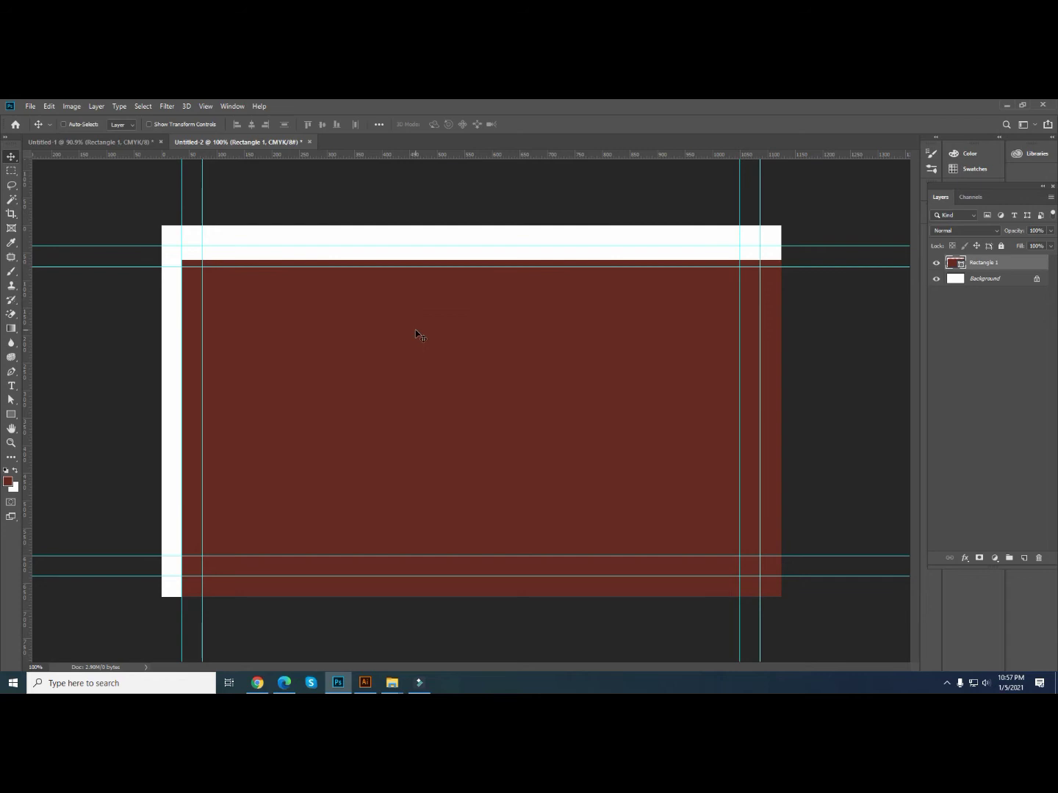
key(ctrl+a)
click(237, 124)
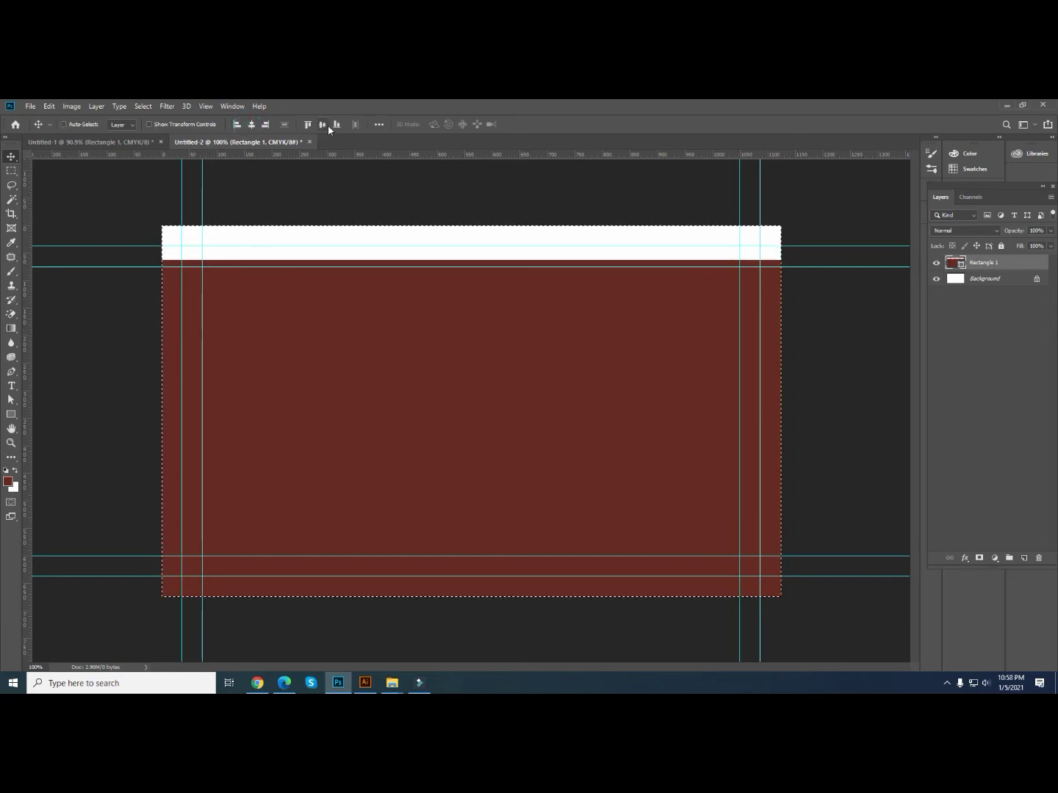
click(323, 125)
key(ctrl+d)
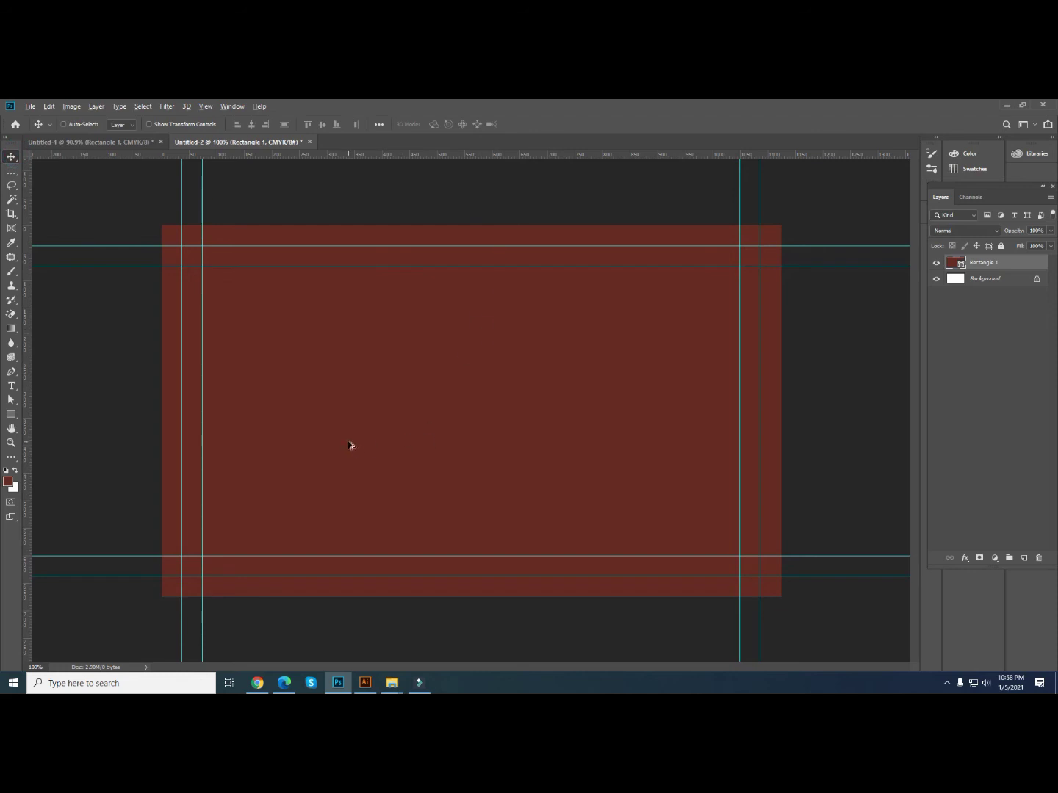
scroll(470, 413, down, 1)
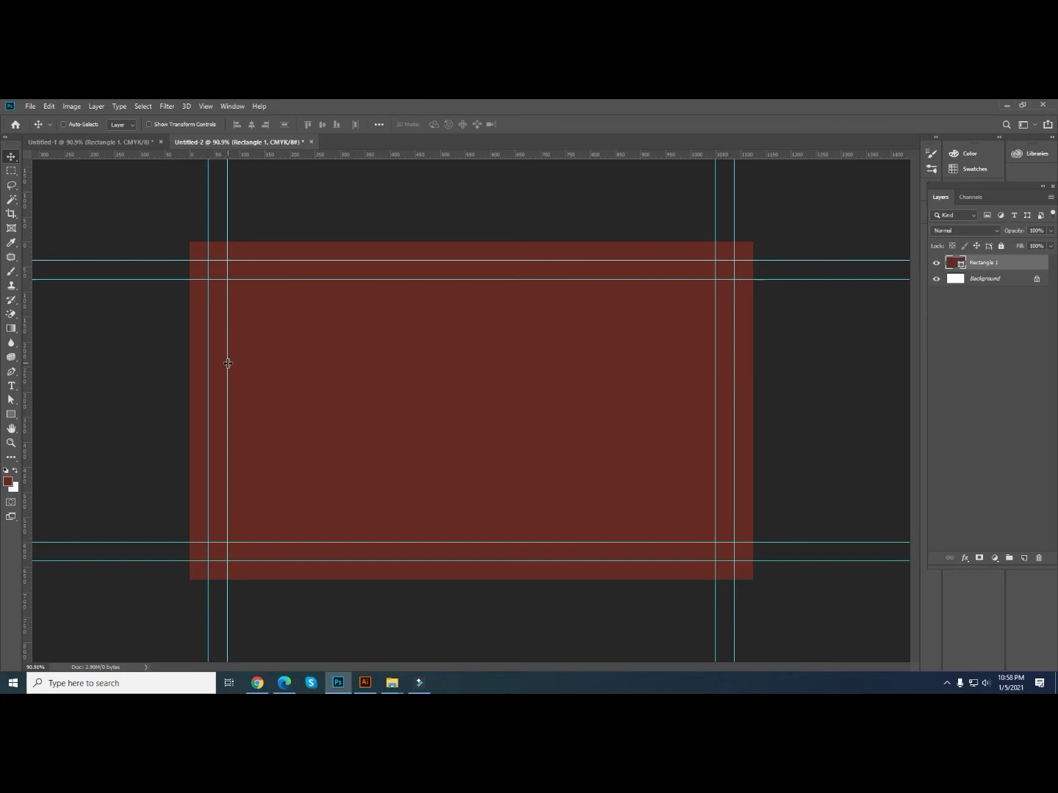
scroll(193, 458, up, 1)
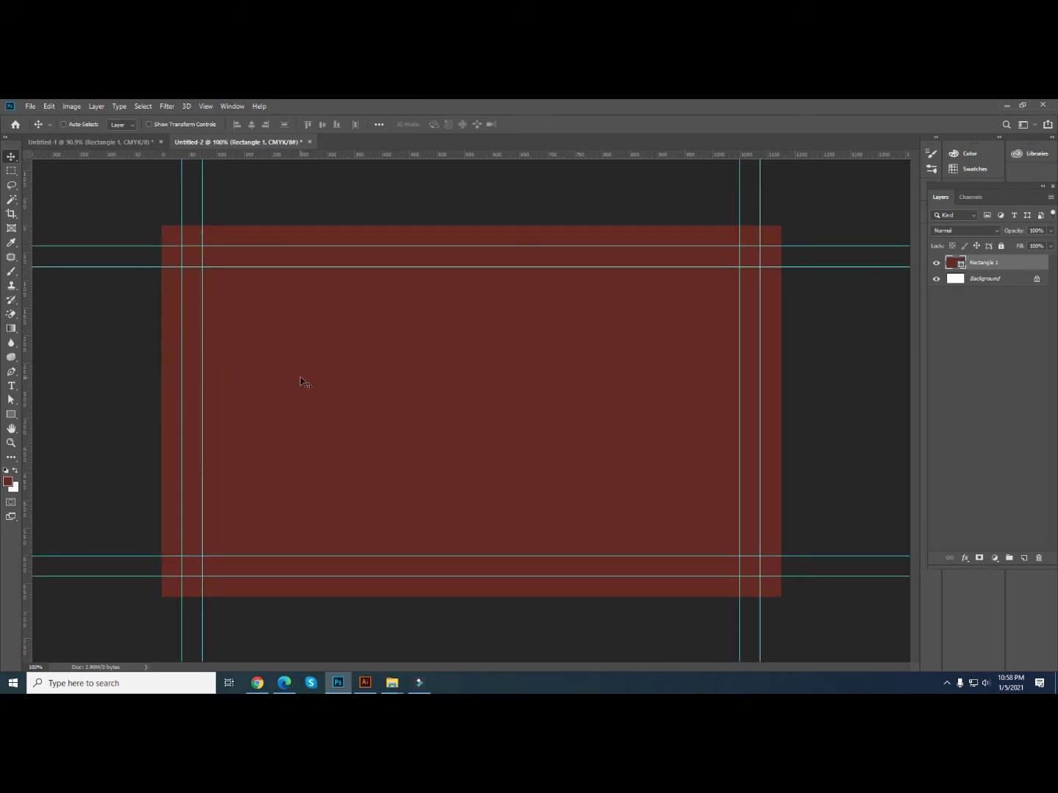
scroll(305, 383, down, 1)
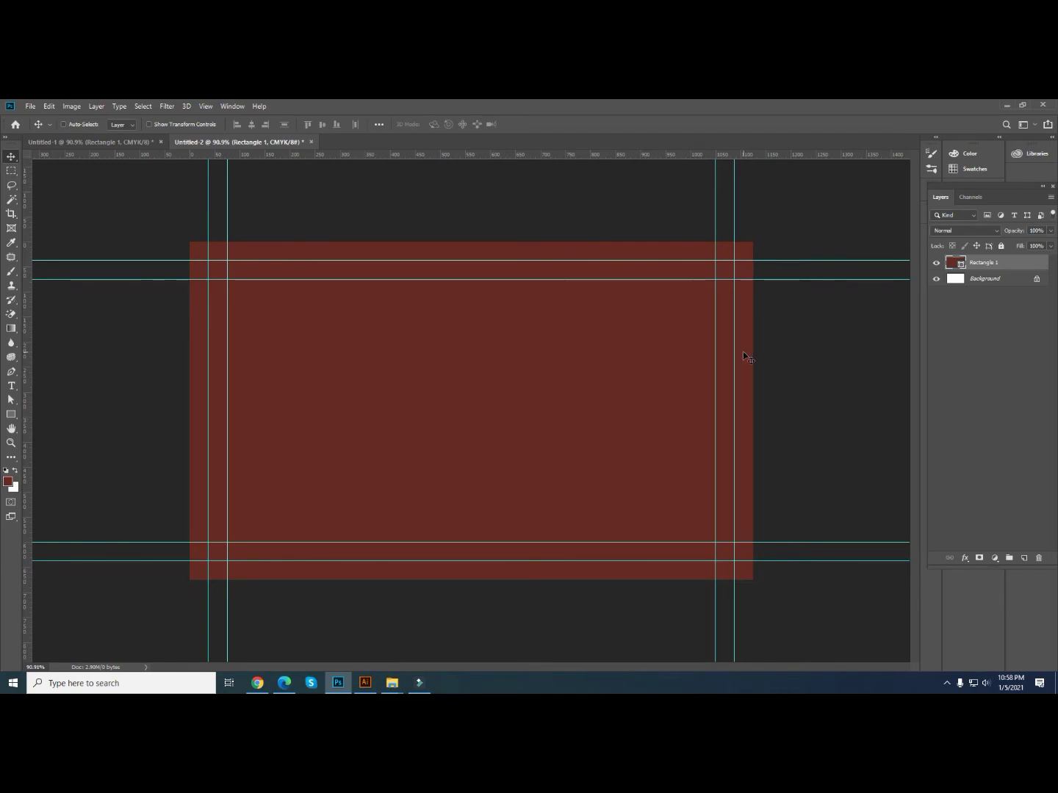
- Remove the rectangle's fill and give it a green 0.125 outline stroke
key(a)
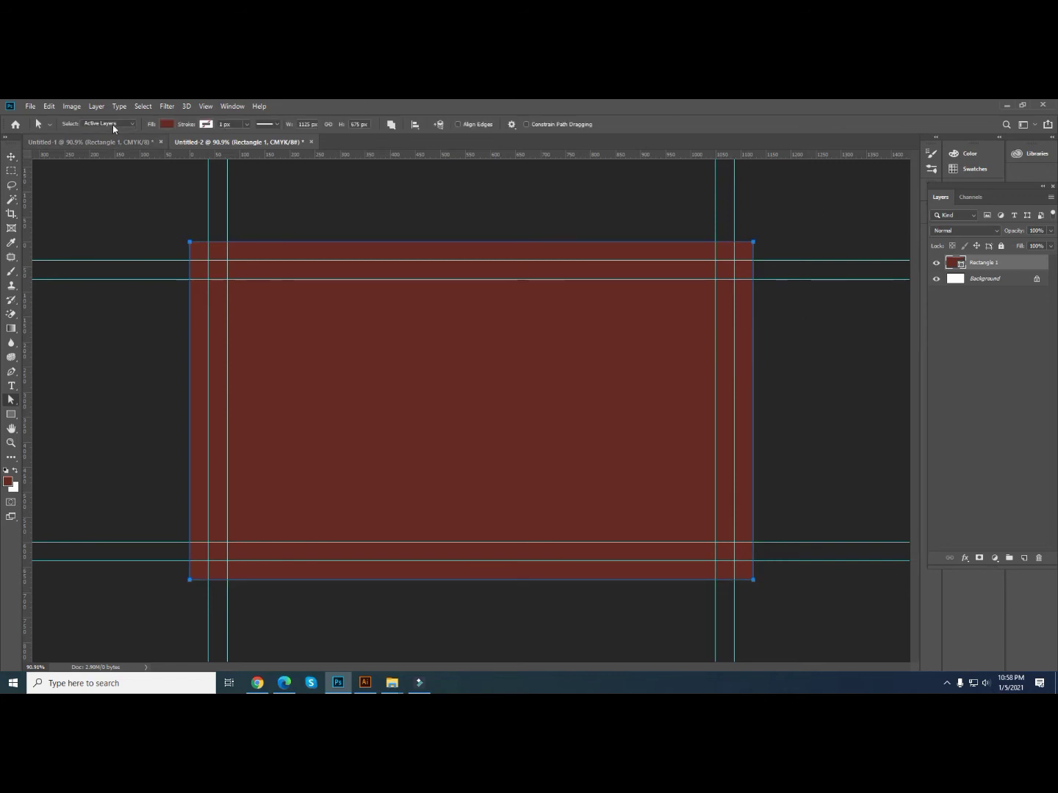
click(166, 124)
click(122, 146)
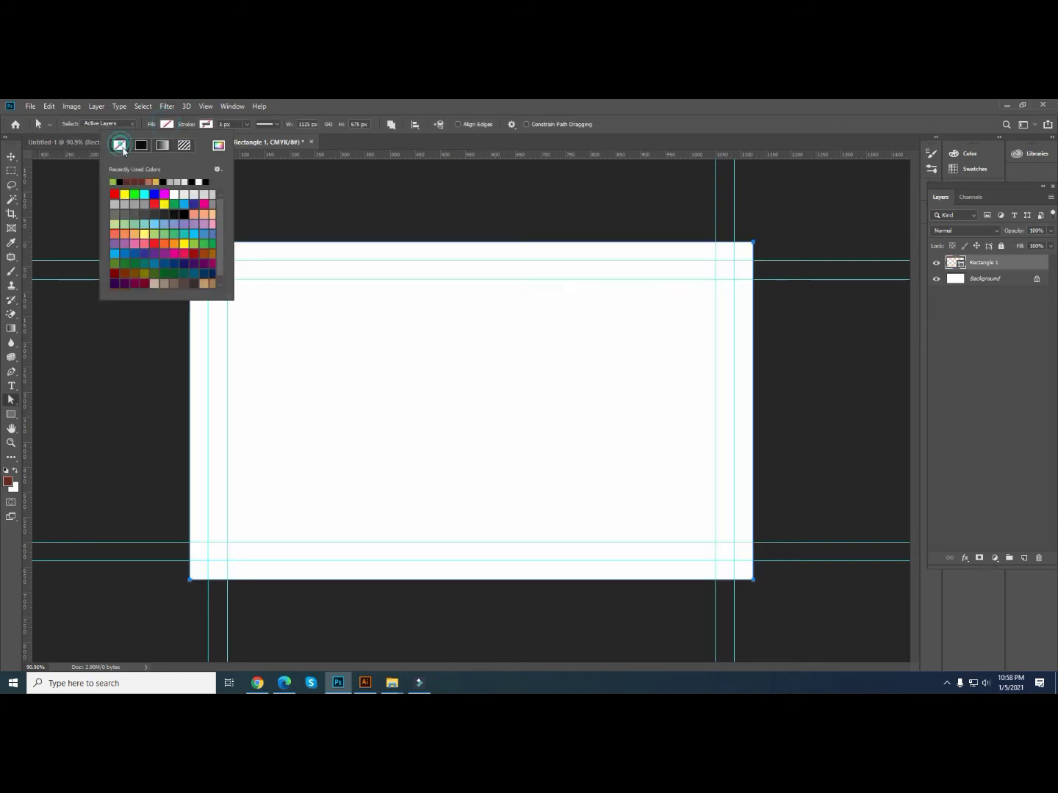
click(206, 125)
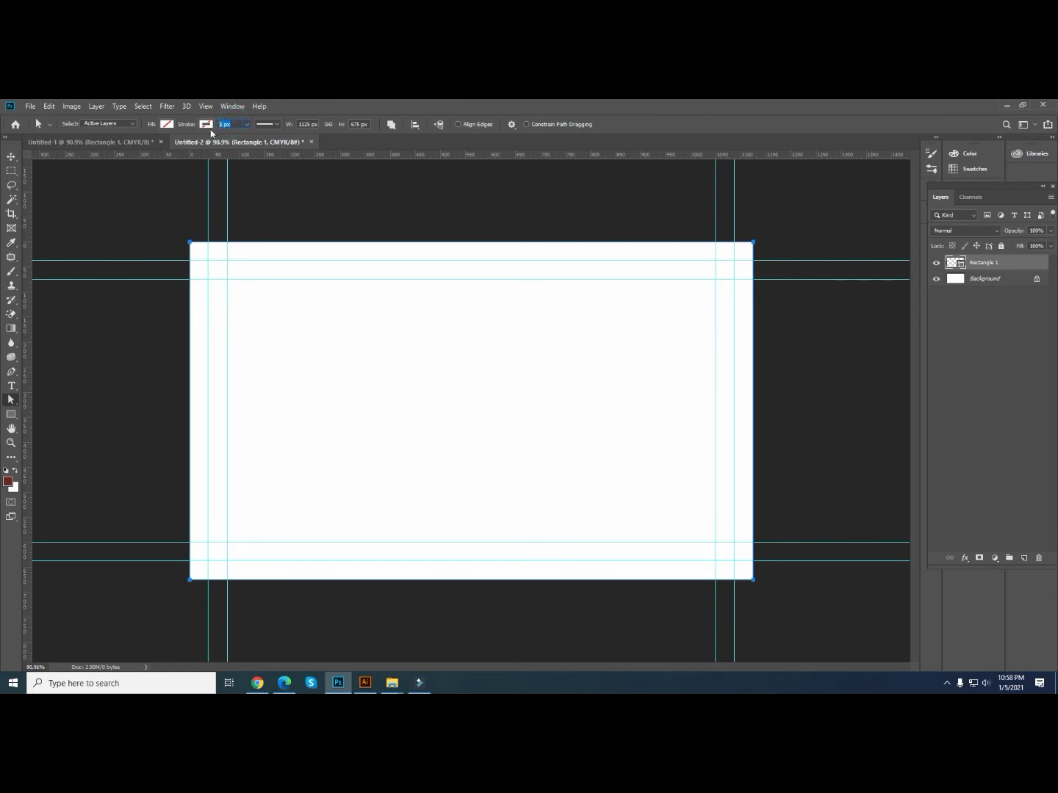
click(208, 125)
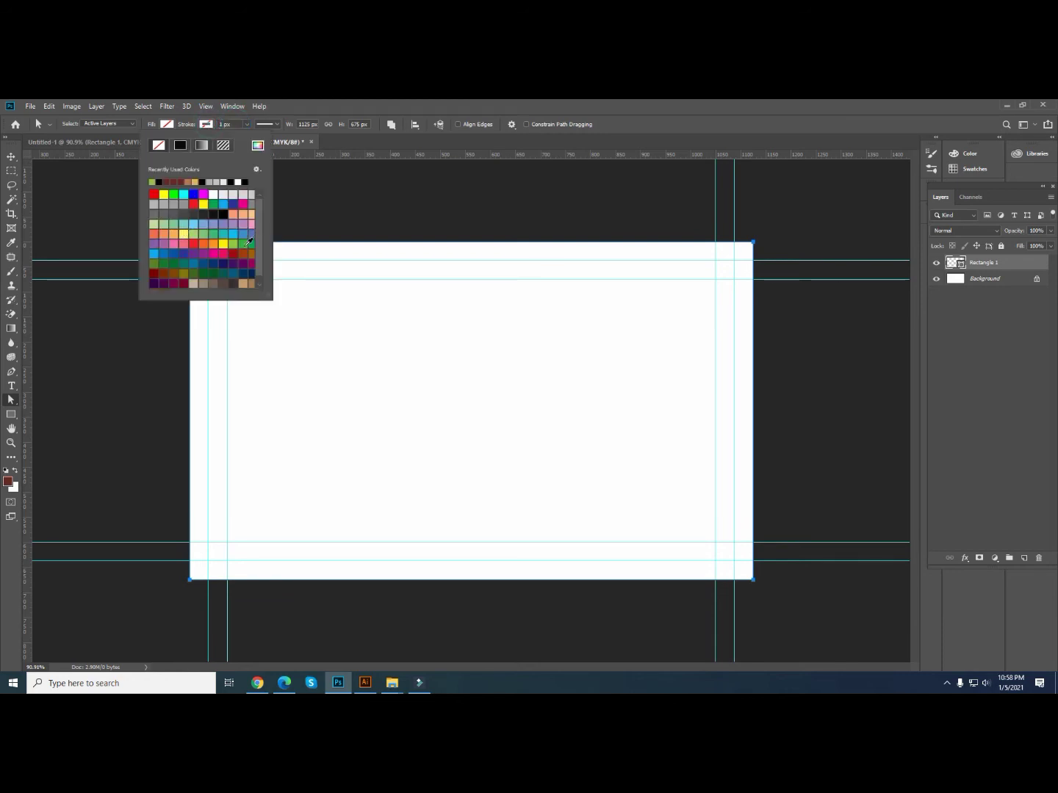
click(241, 242)
click(232, 123)
text(0.125)
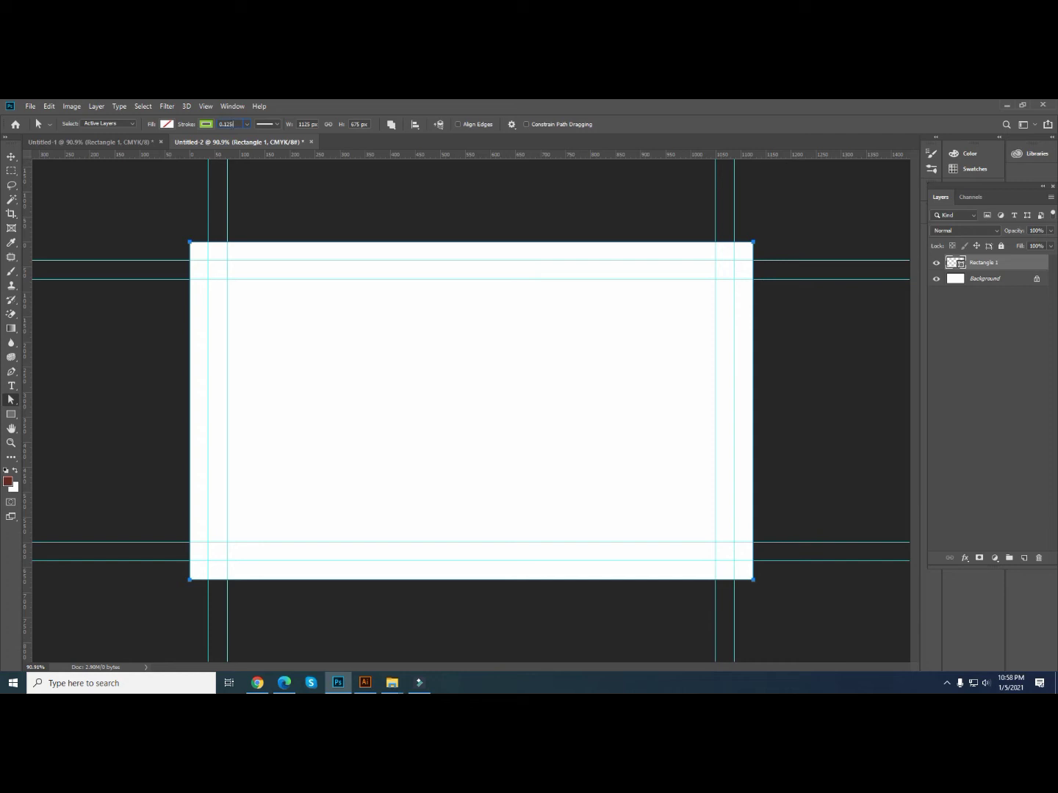
key(Return)
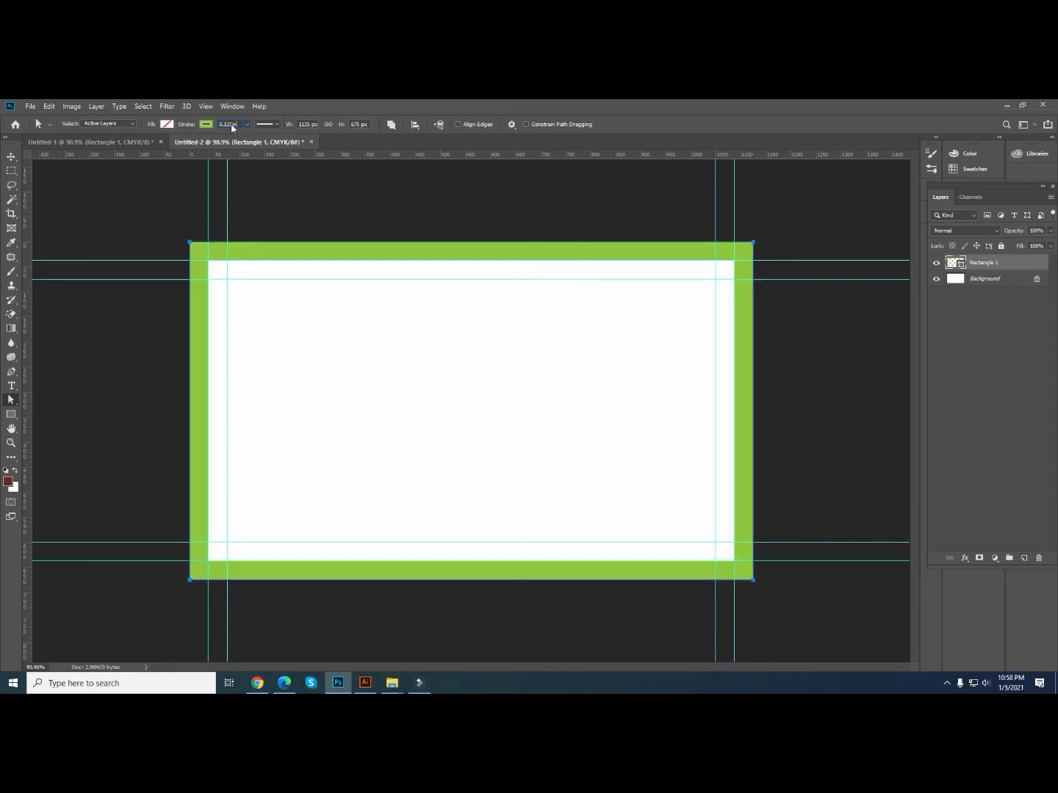
click(11, 156)
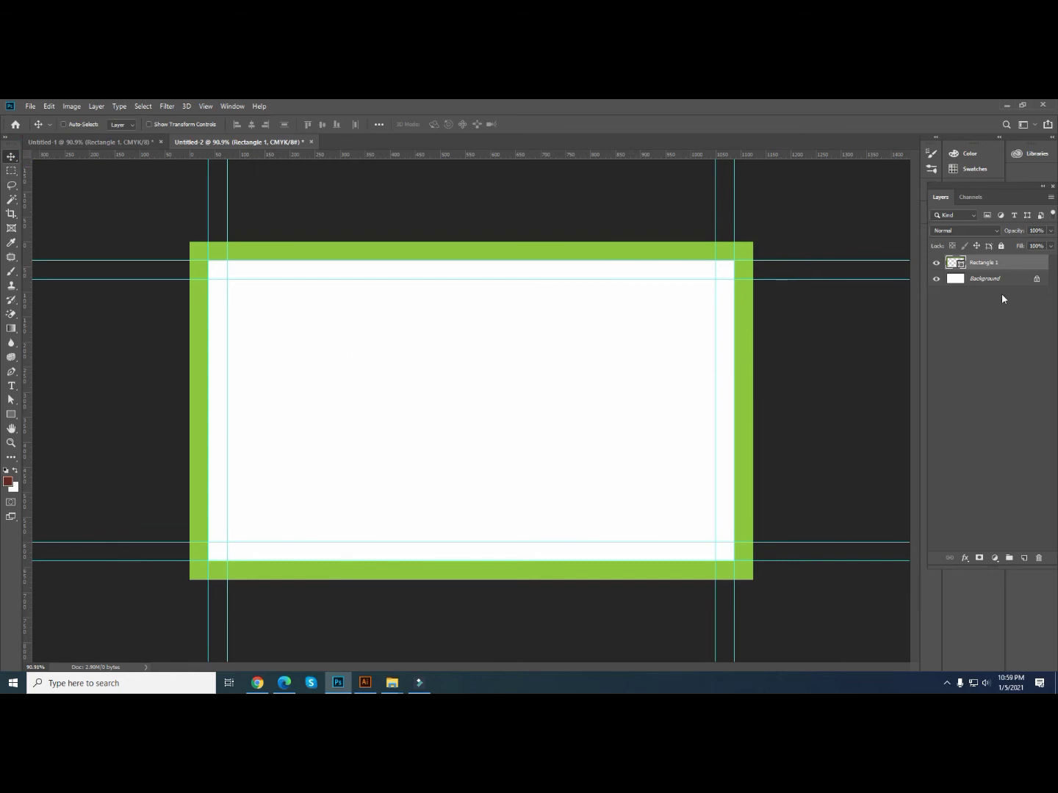
- Rename the green outline layer to Bleed and hide it
key(BackSpace)
key(ctrl)
text(Bleed)
click(993, 279)
click(935, 262)
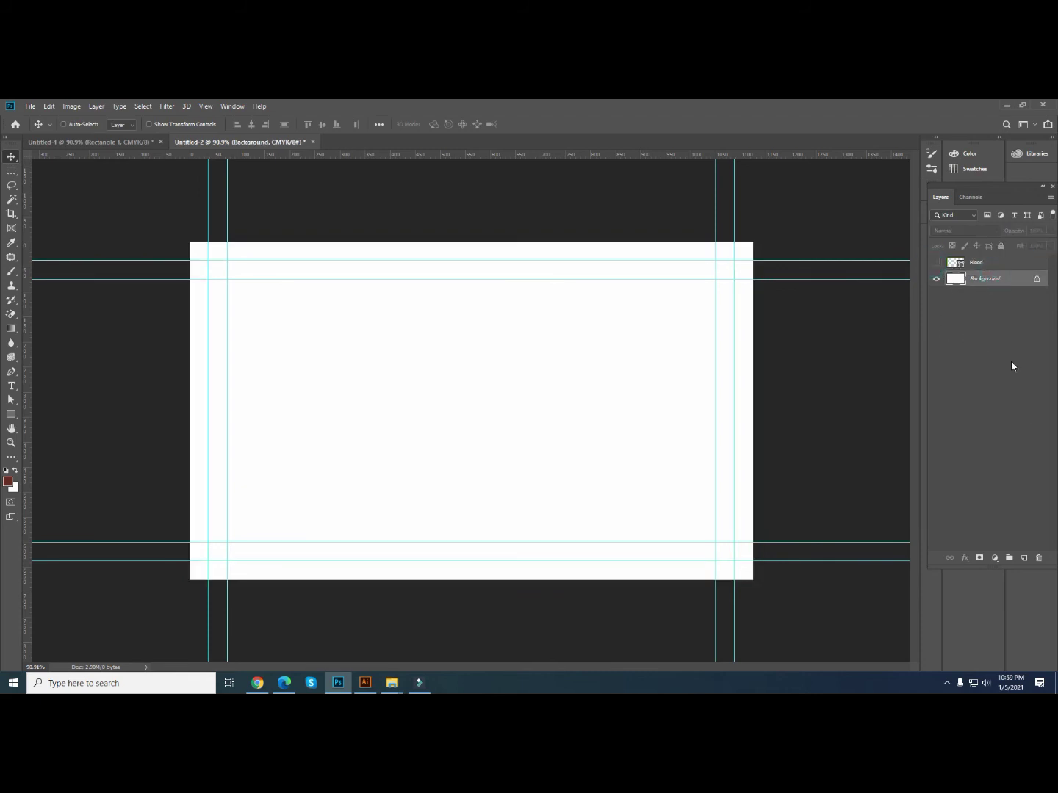
click(11, 156)
- Draw two test rectangles, then delete both Rectangle layers
click(11, 414)
drag(226, 279, 715, 542)
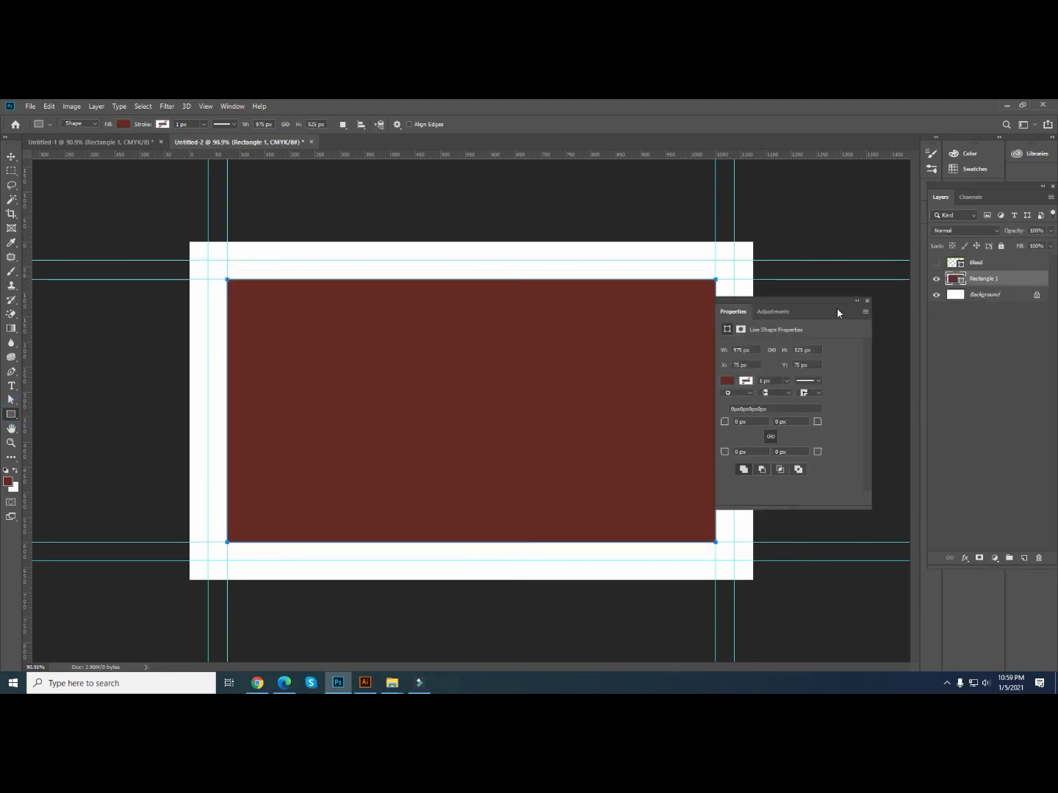
click(867, 302)
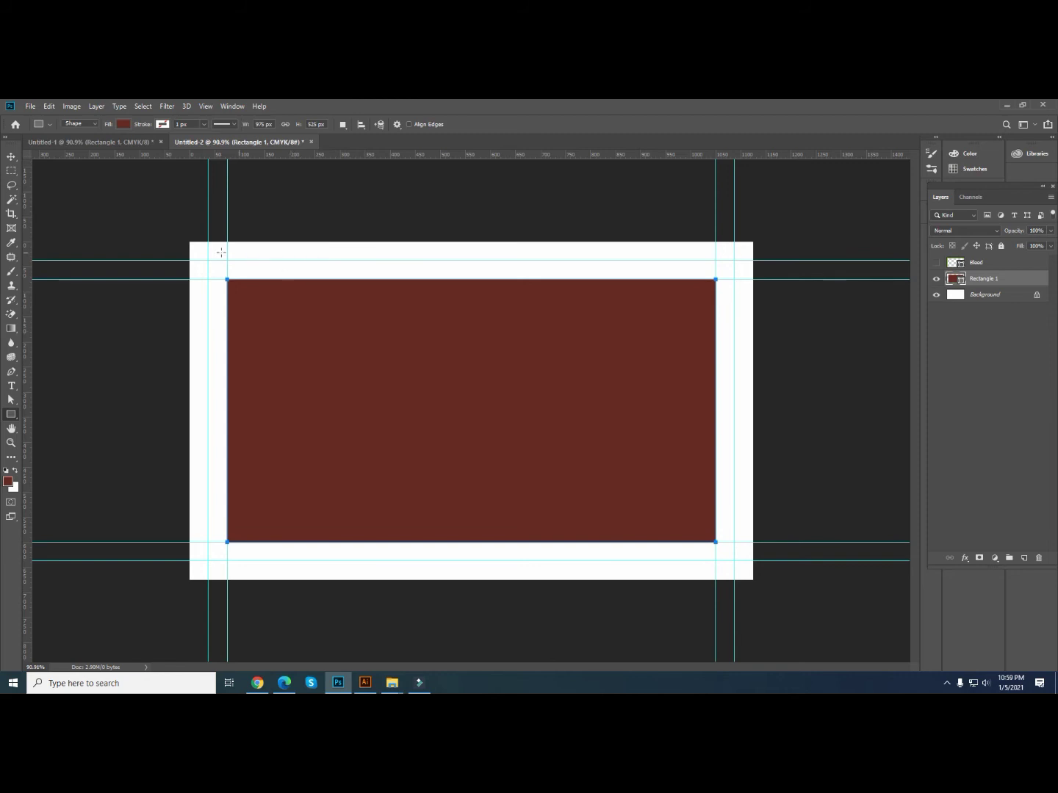
mouse_move(189, 241)
mouse_down()
mouse_move(317, 396)
mouse_move(752, 580)
mouse_up()
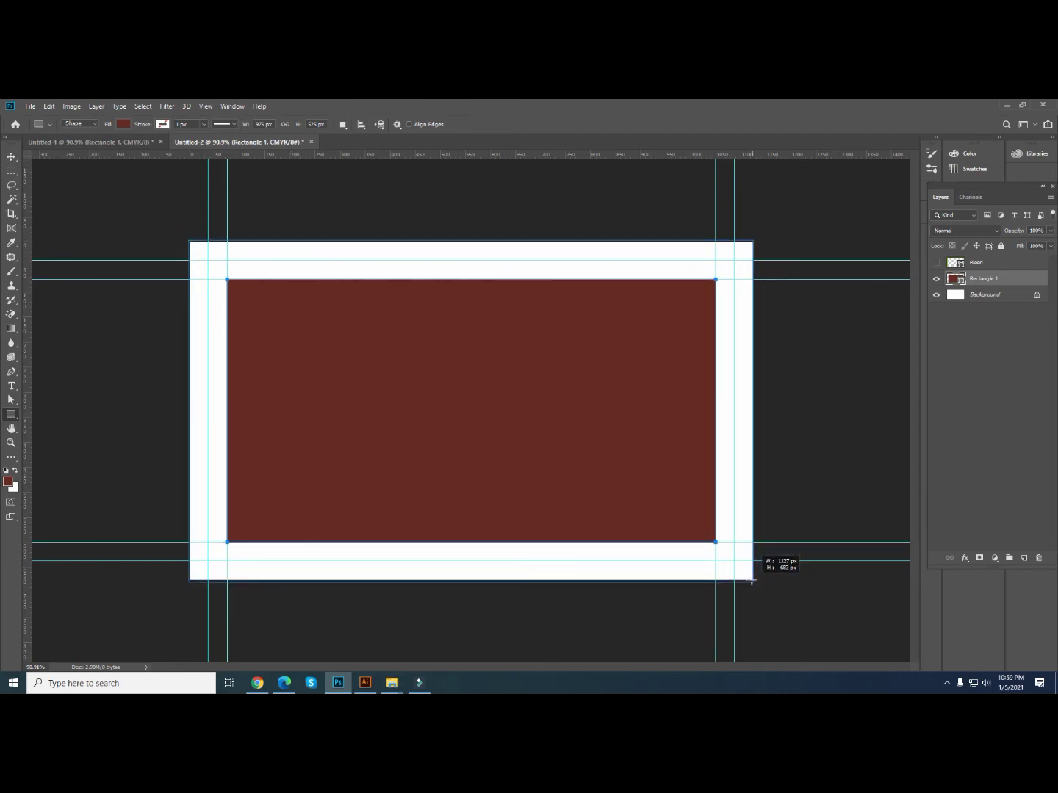
drag(752, 580, 753, 582)
click(868, 301)
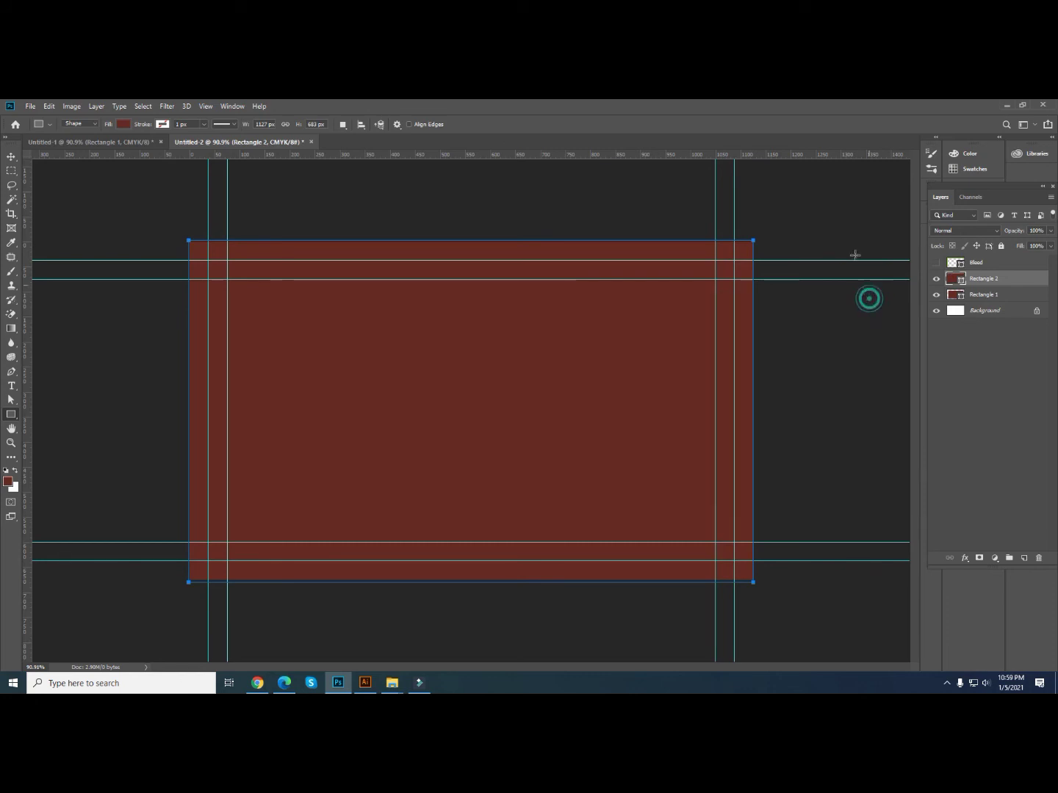
click(11, 157)
key(Delete)
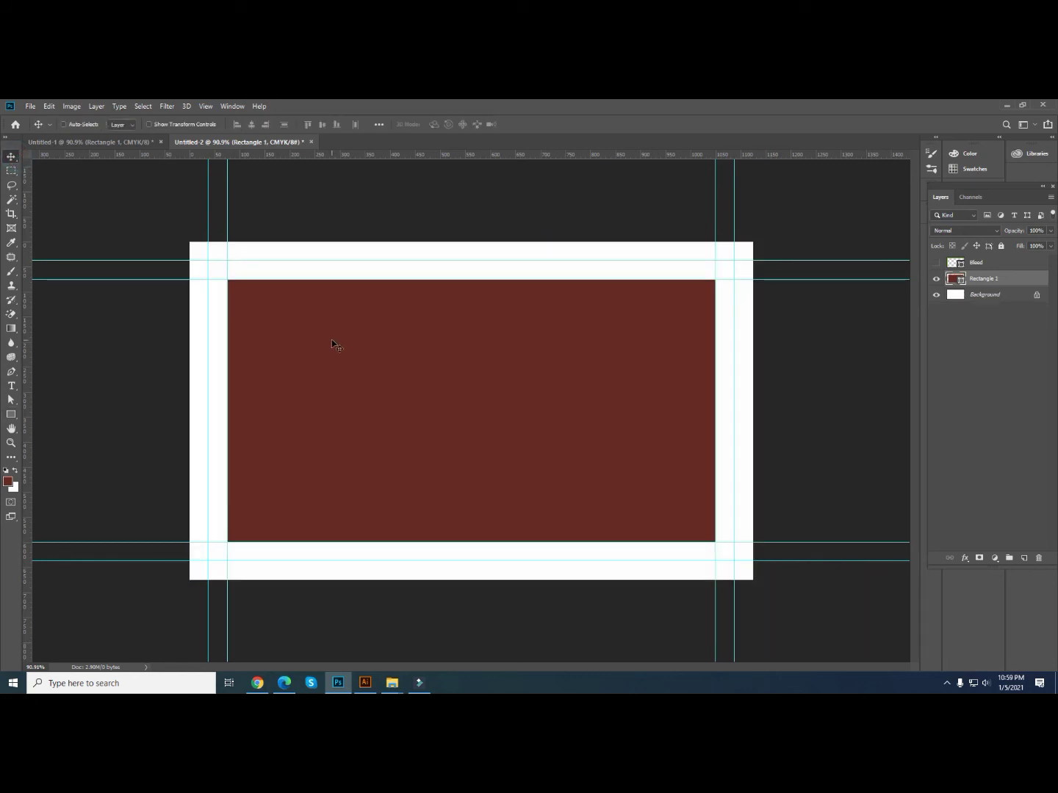
key(Delete)
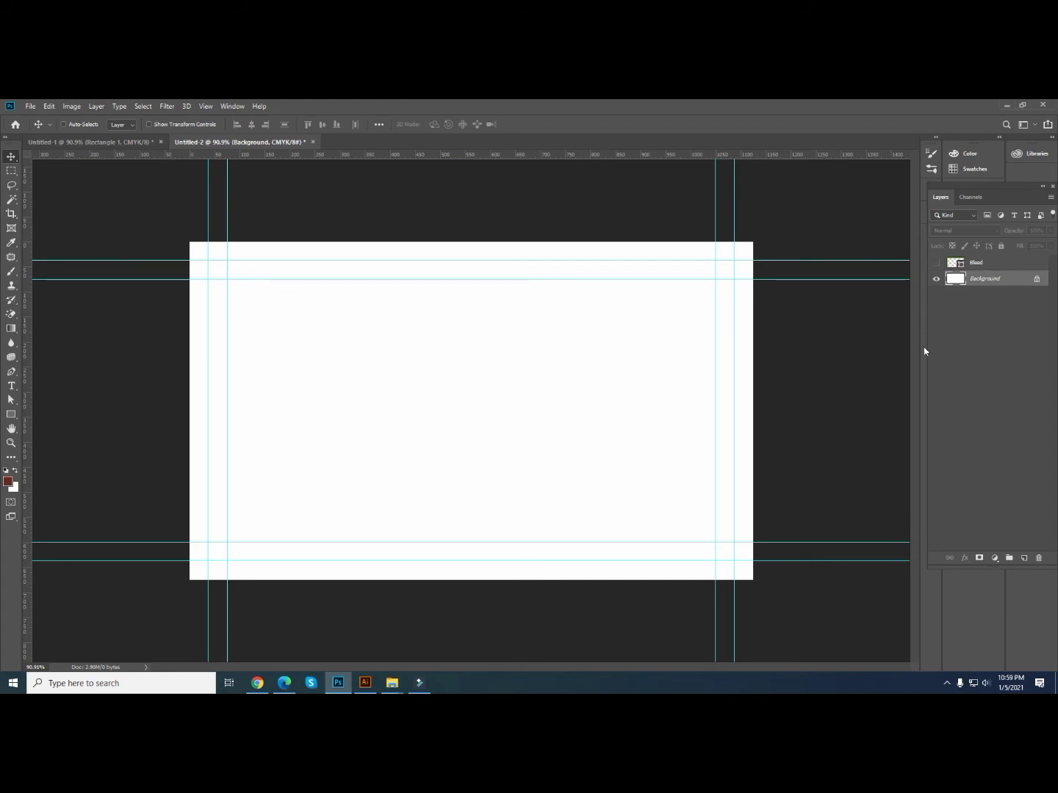
click(30, 105)
- Start a new document and switch its size units to inches
click(39, 119)
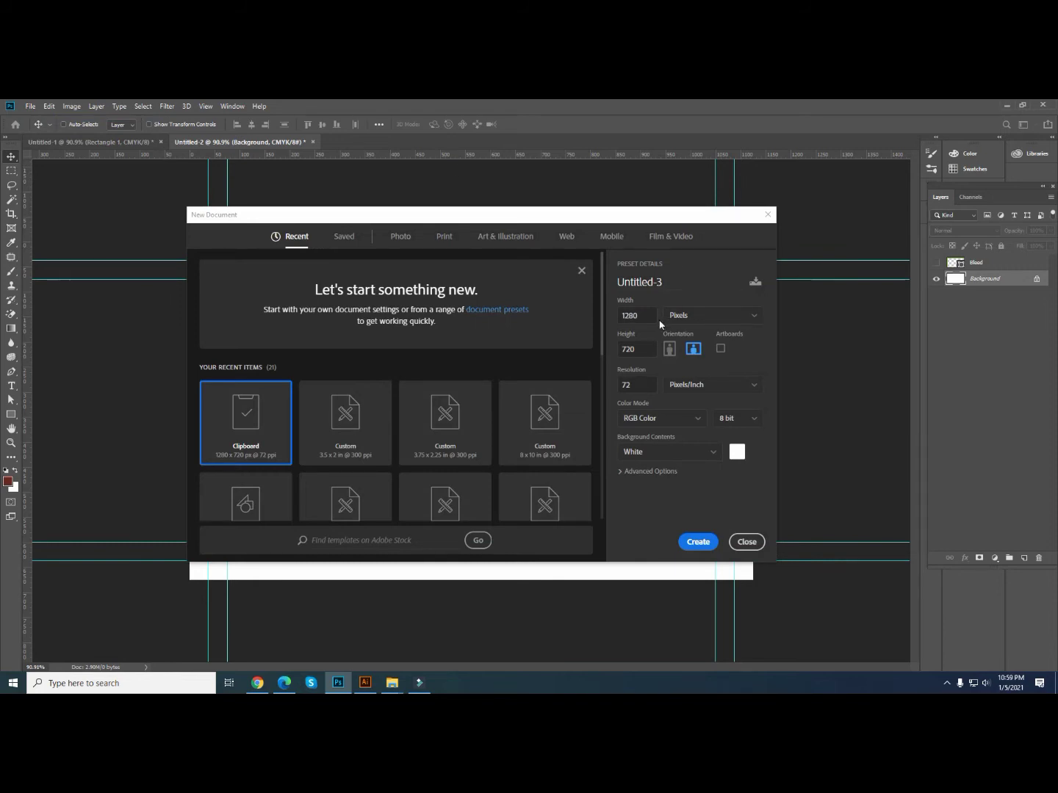
drag(638, 213, 610, 217)
click(682, 313)
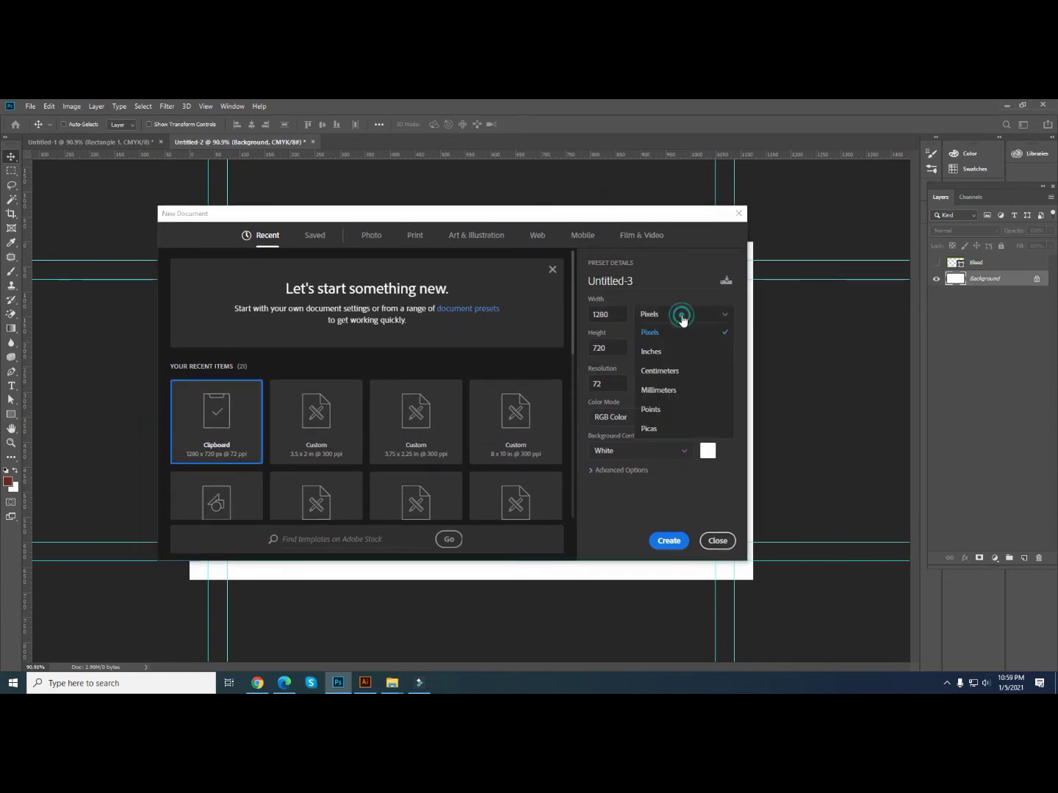
click(677, 351)
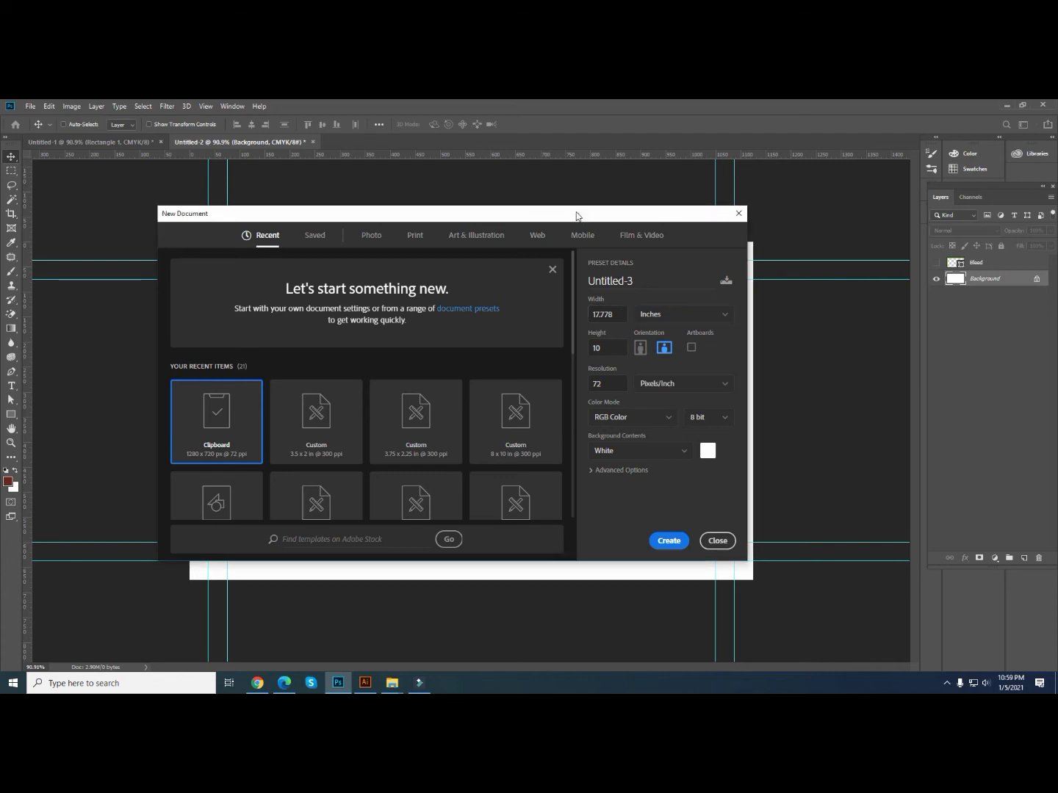
drag(581, 206, 584, 222)
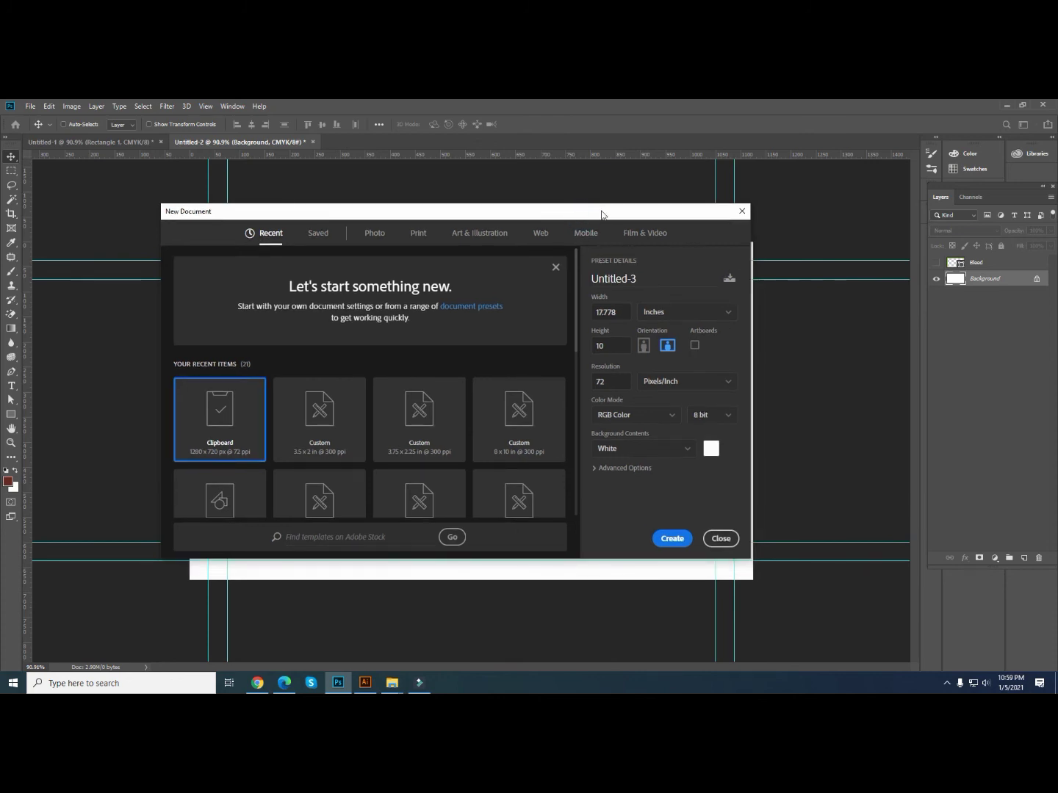
mouse_move(583, 221)
mouse_down()
mouse_move(595, 225)
mouse_move(574, 228)
mouse_up()
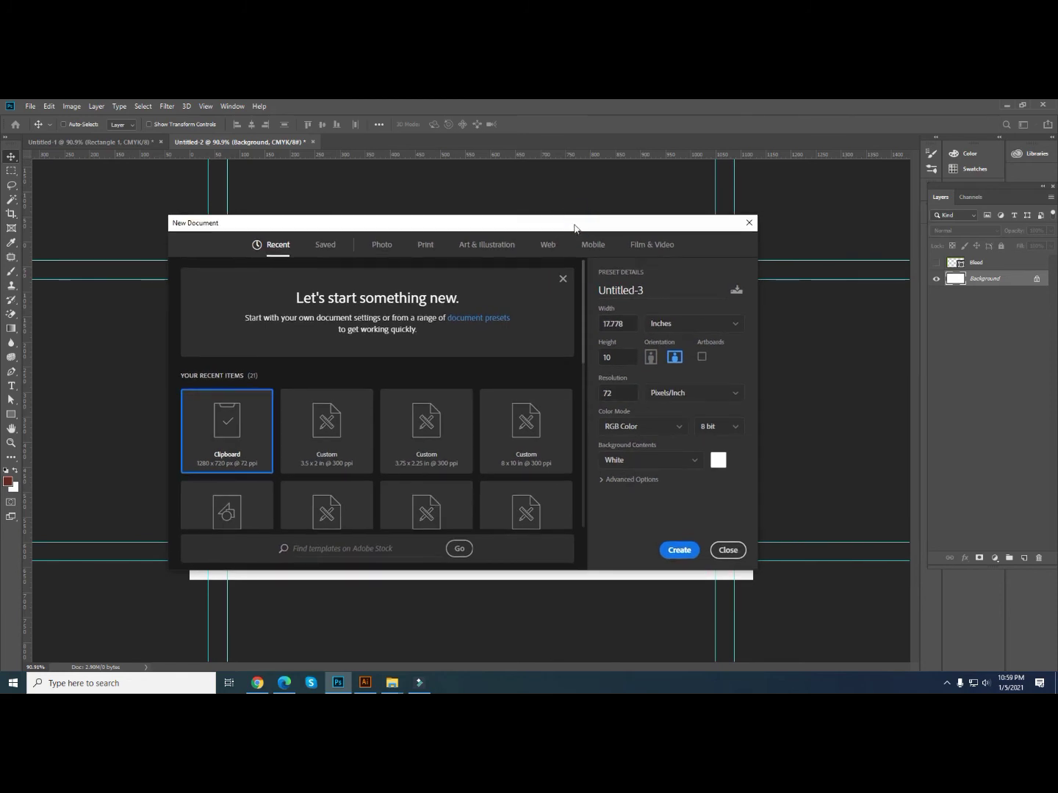
drag(575, 228, 574, 224)
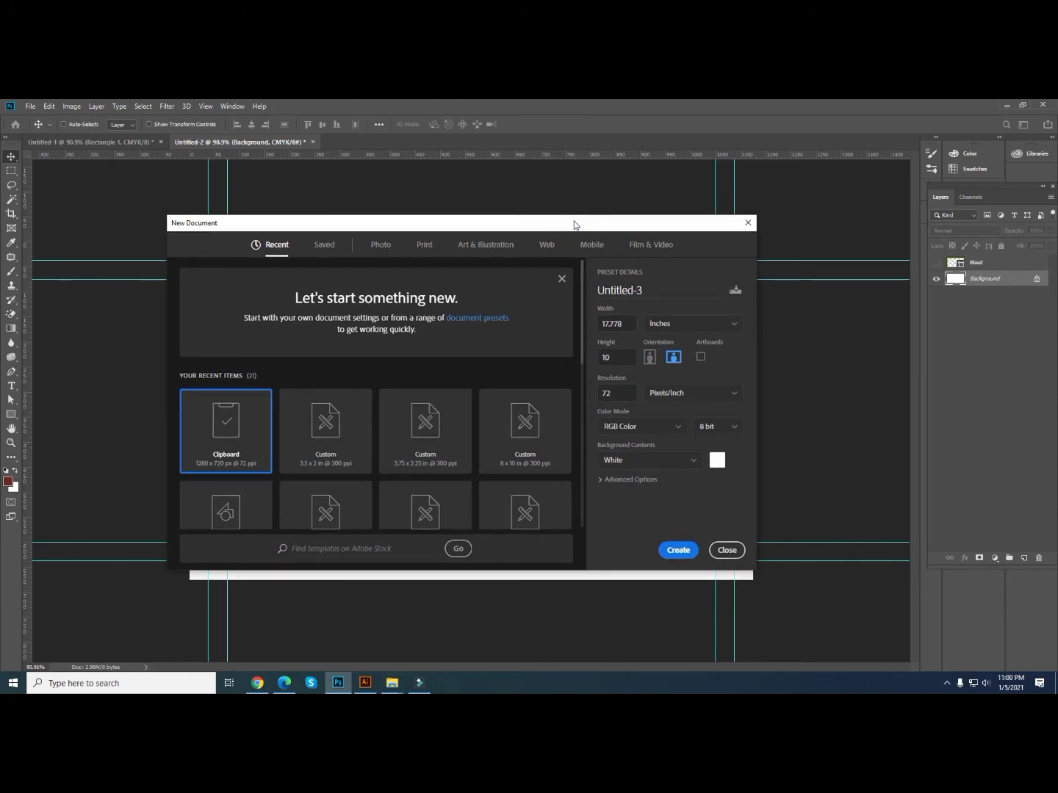
- Create the document at width 3.25 in, height 1.75 in, 300 ppi, CMYK Color
double_click(620, 323)
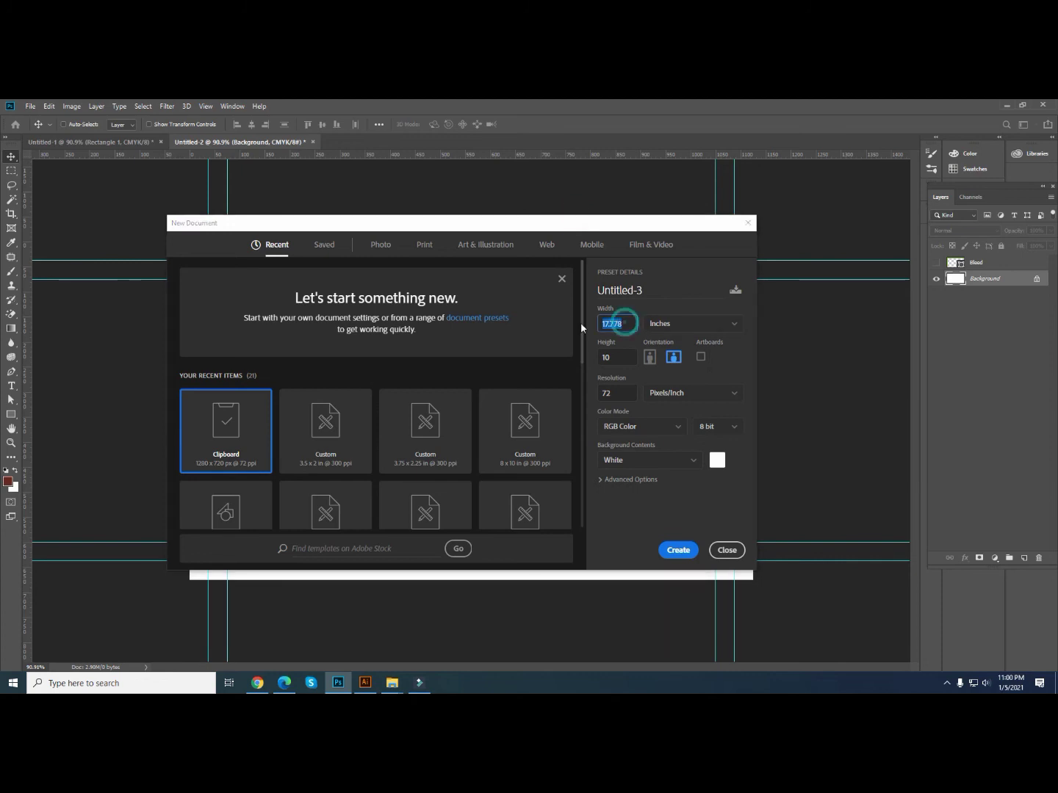
text(3.)
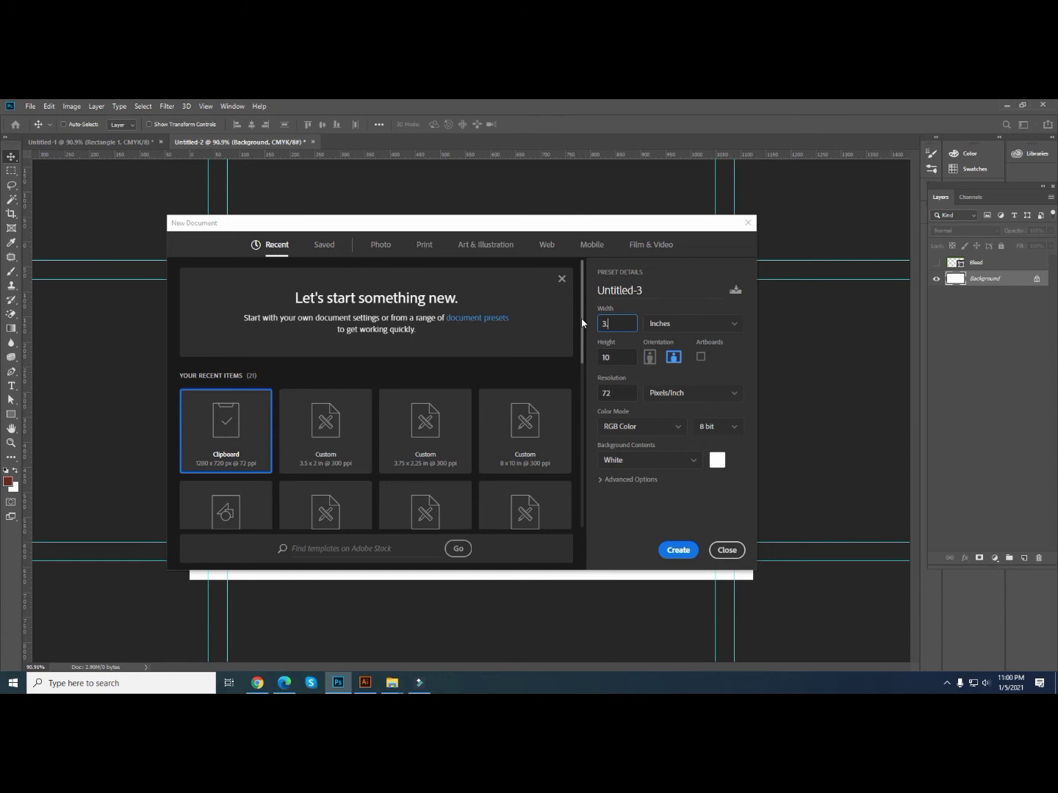
text(25)
click(614, 360)
text(1.75)
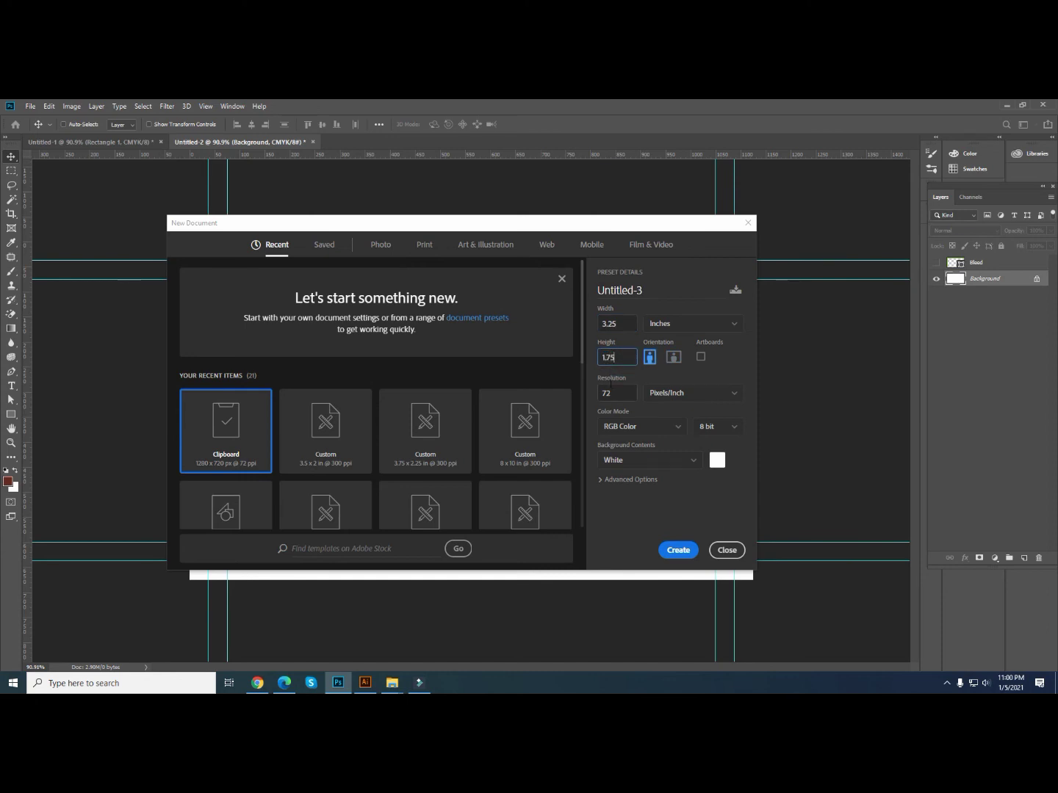
click(618, 393)
text(300)
click(637, 426)
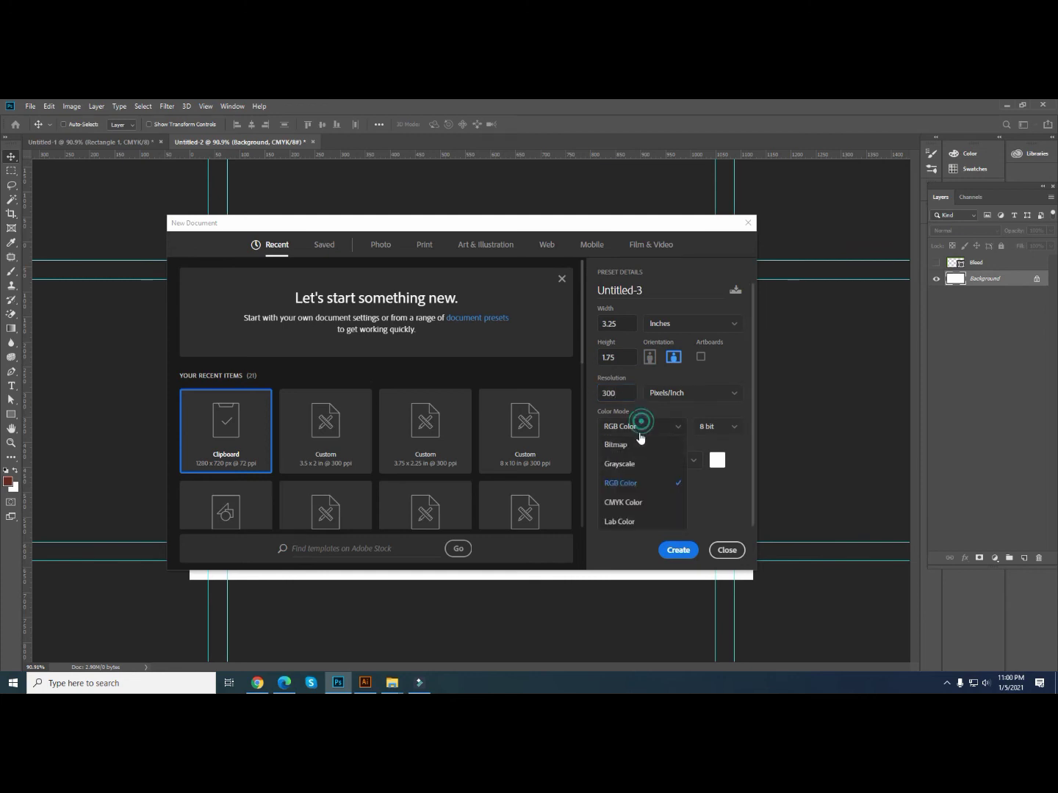
click(631, 503)
click(678, 552)
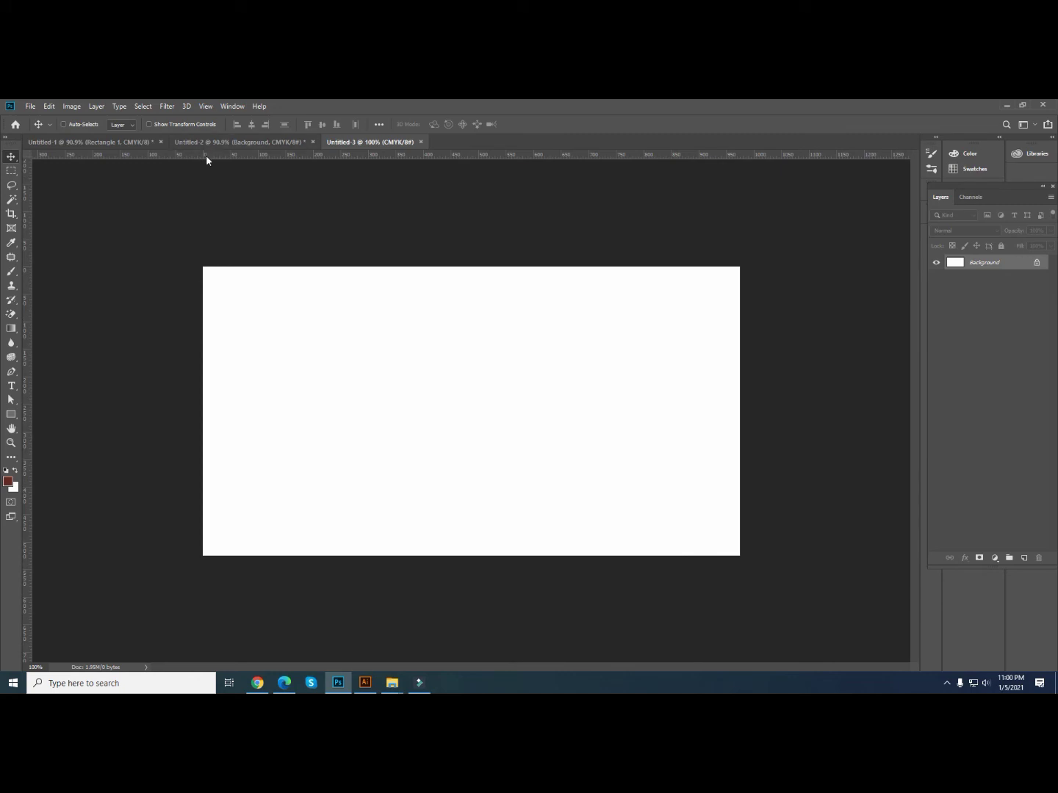
- Drag guides onto the card's top, bottom, left and right edges
drag(206, 158, 216, 266)
drag(272, 156, 300, 556)
drag(215, 155, 203, 238)
drag(431, 159, 739, 253)
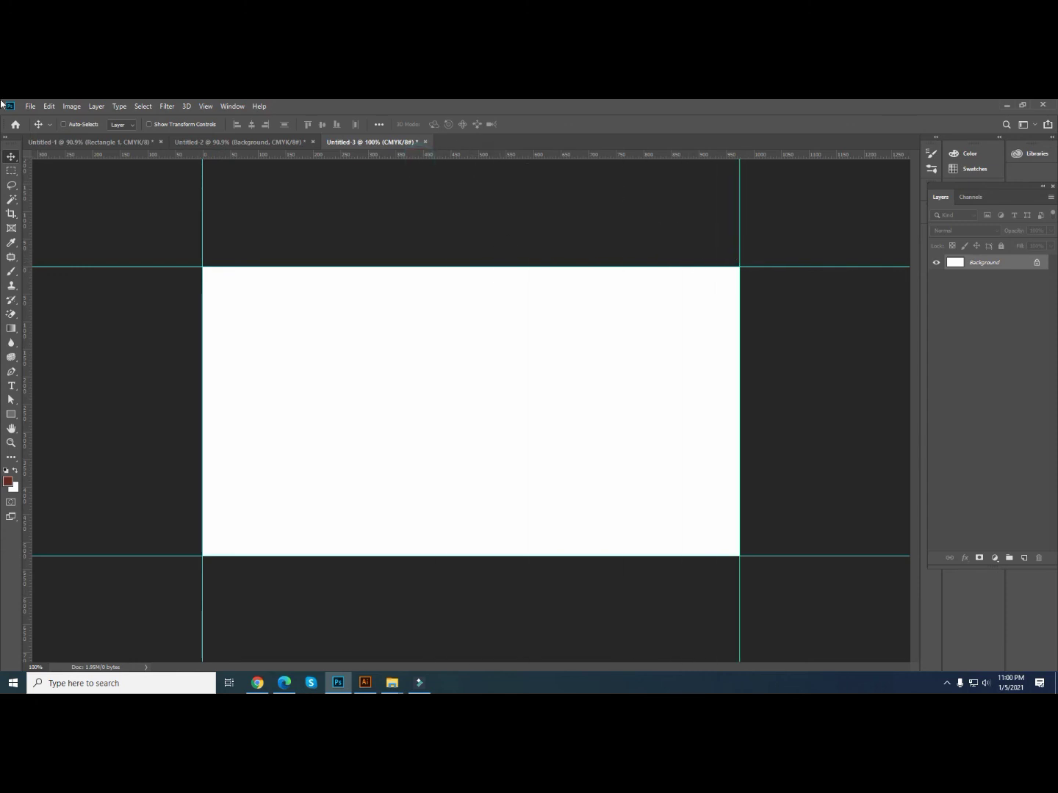
- Check in Image Size that the card is 3.25 × 1.75 inches, changing nothing
click(70, 108)
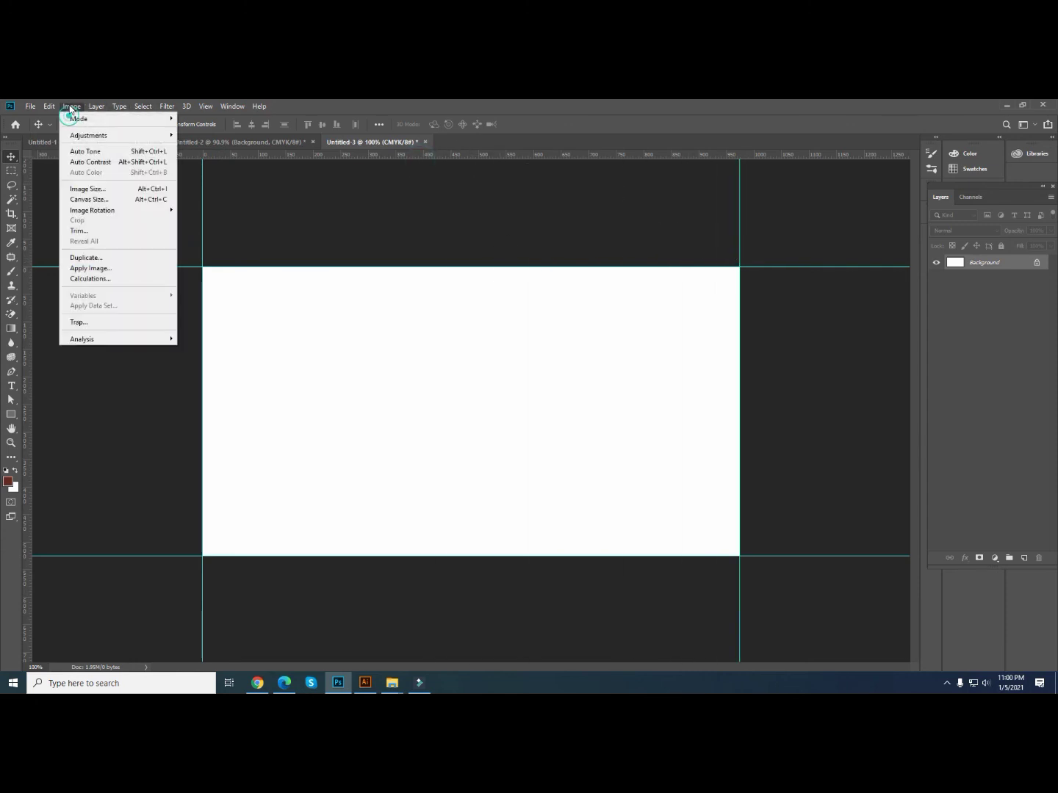
click(107, 186)
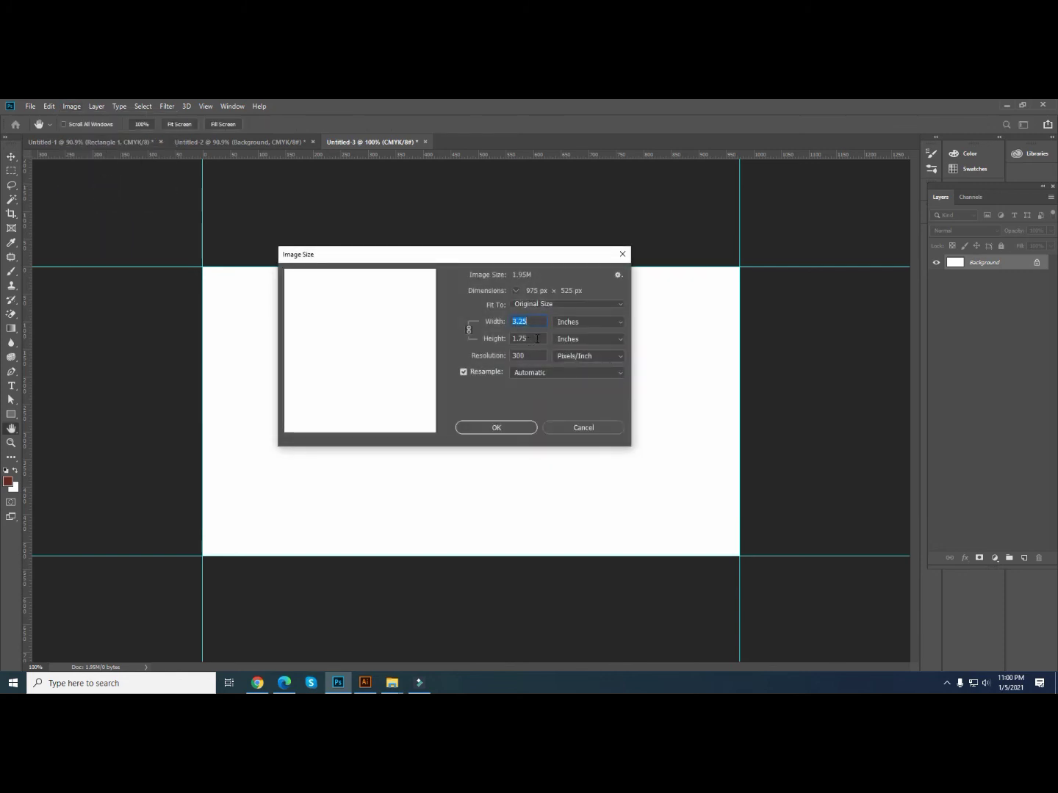
click(525, 431)
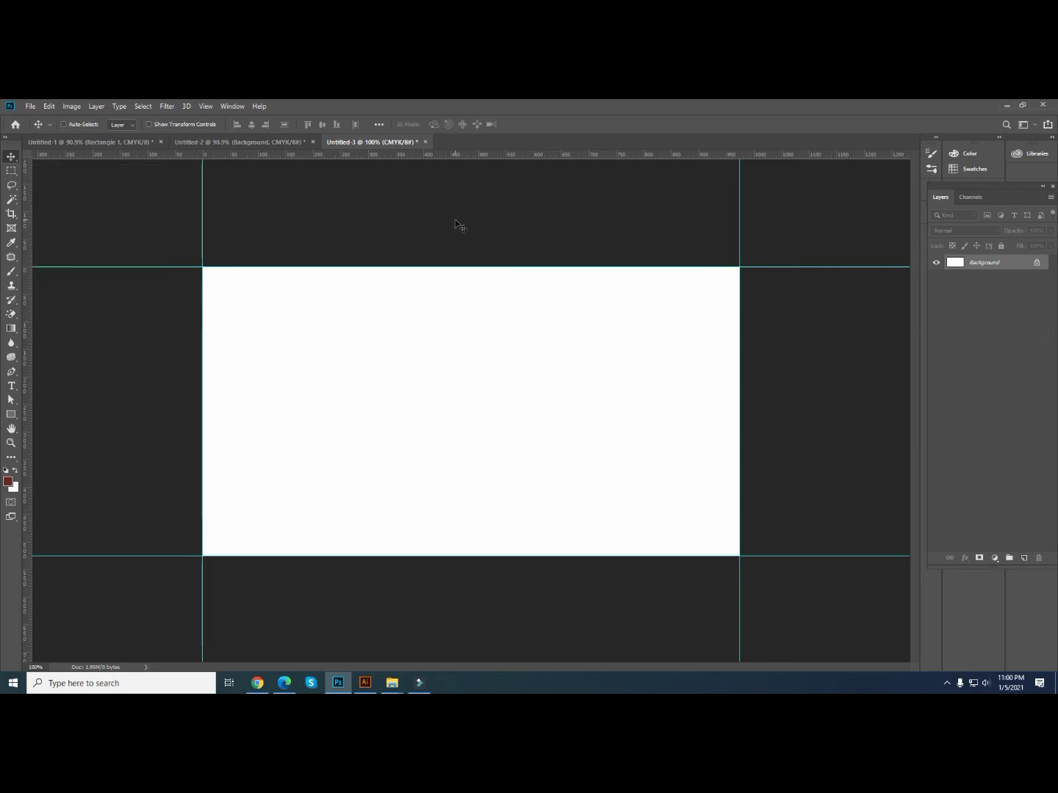
- Set Canvas Size in inches to width 3.25+0.25 and height 1.75+0.25, giving 3.5 × 2 in
click(72, 107)
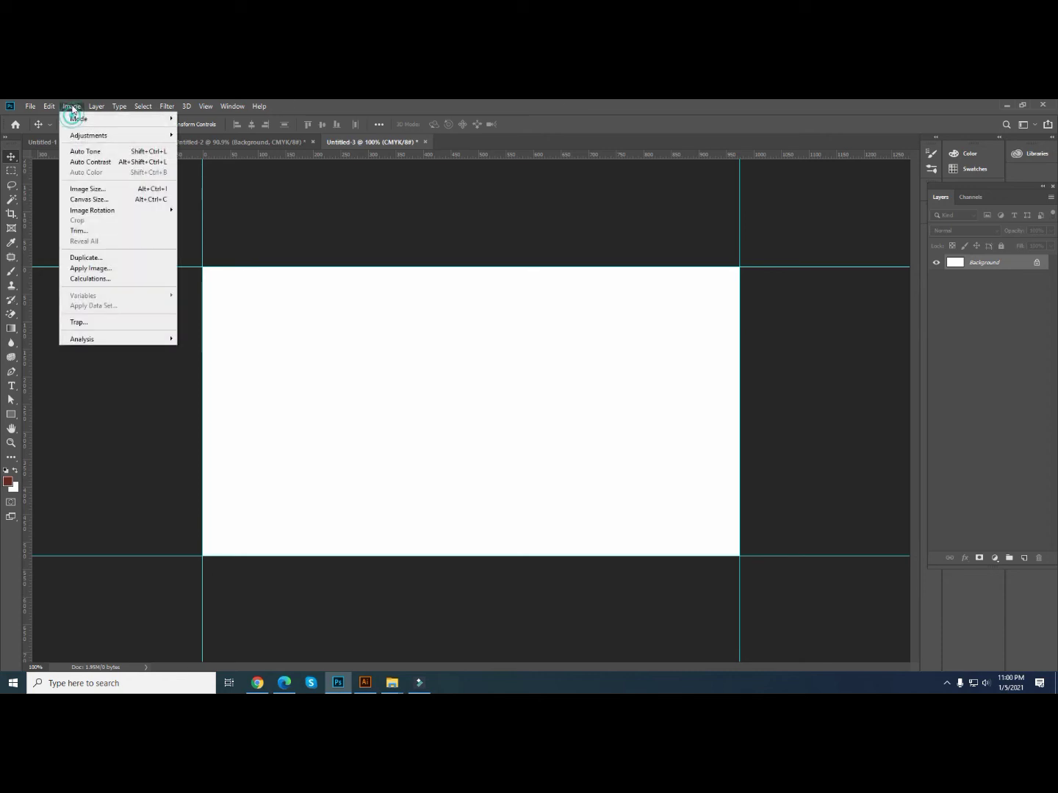
click(89, 199)
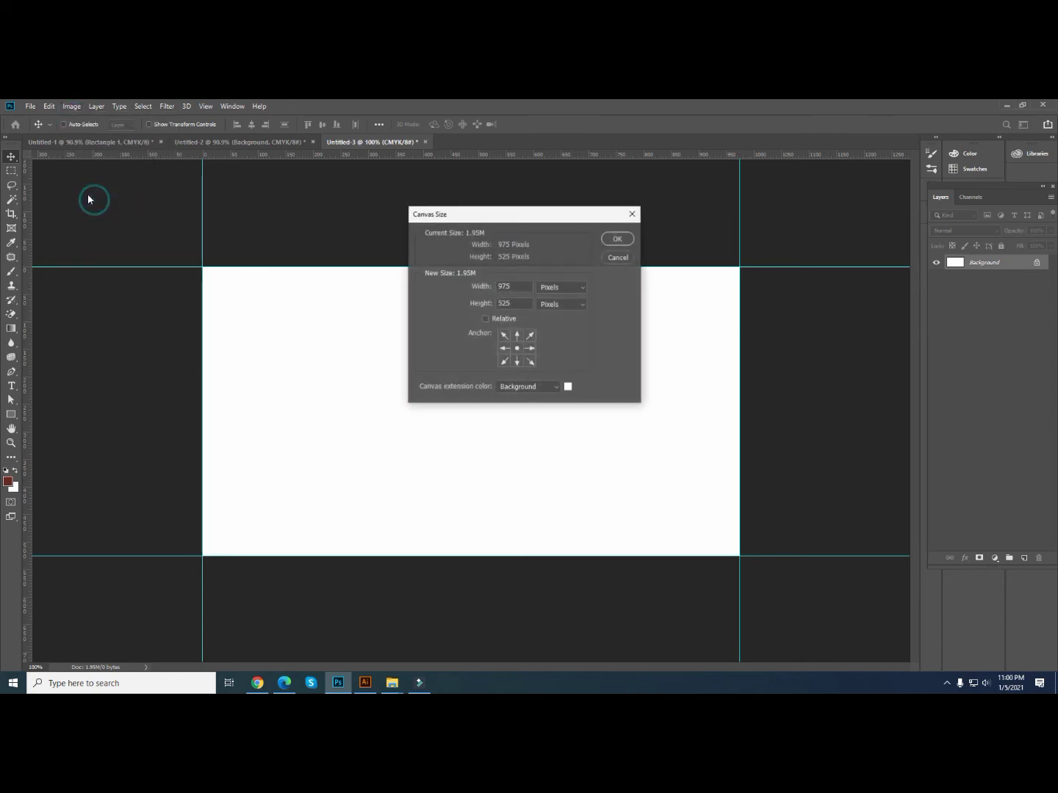
click(575, 292)
click(562, 319)
double_click(524, 286)
text(+)
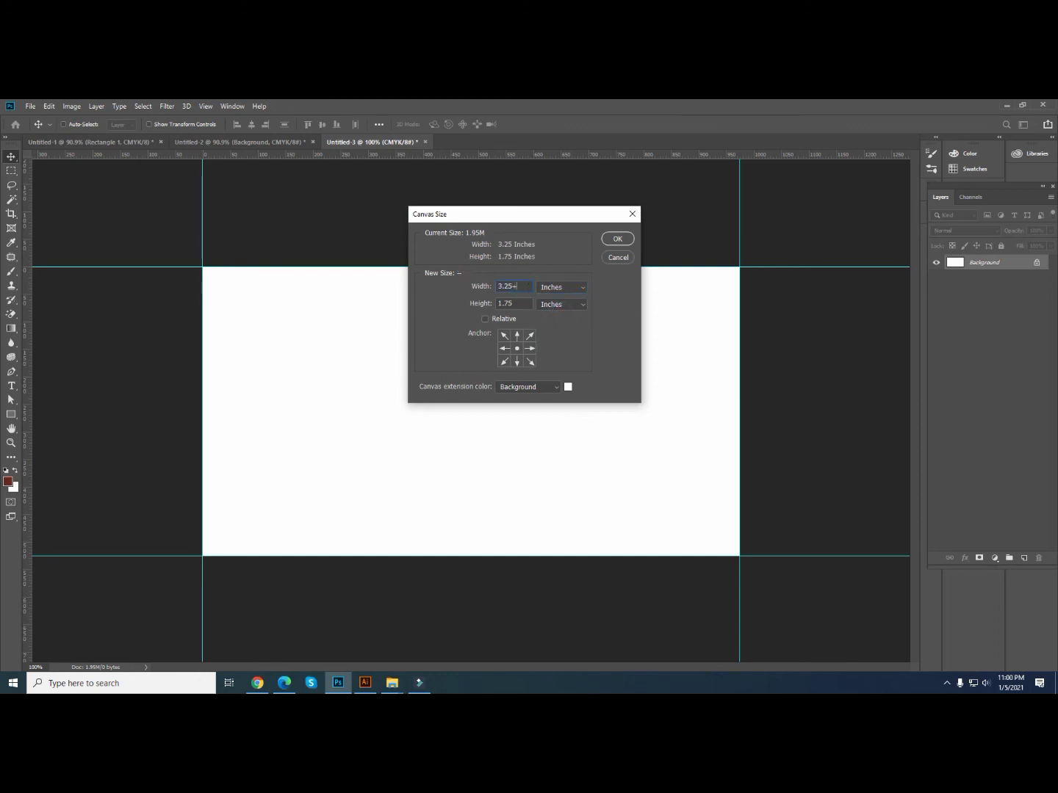
text(0.25)
click(523, 306)
text(+0)
click(618, 239)
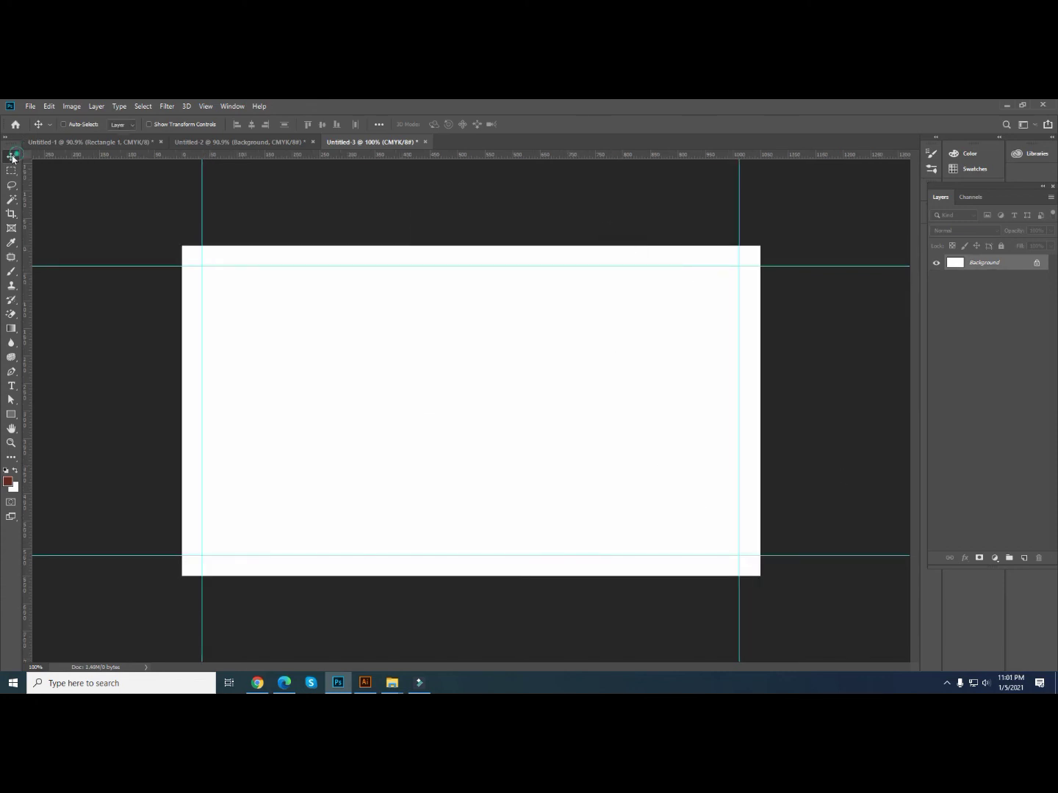
- Snap guides to the left, top, bottom and right edges of the 3.5 × 2 inch canvas
drag(184, 155, 181, 224)
drag(292, 155, 291, 246)
drag(307, 156, 293, 576)
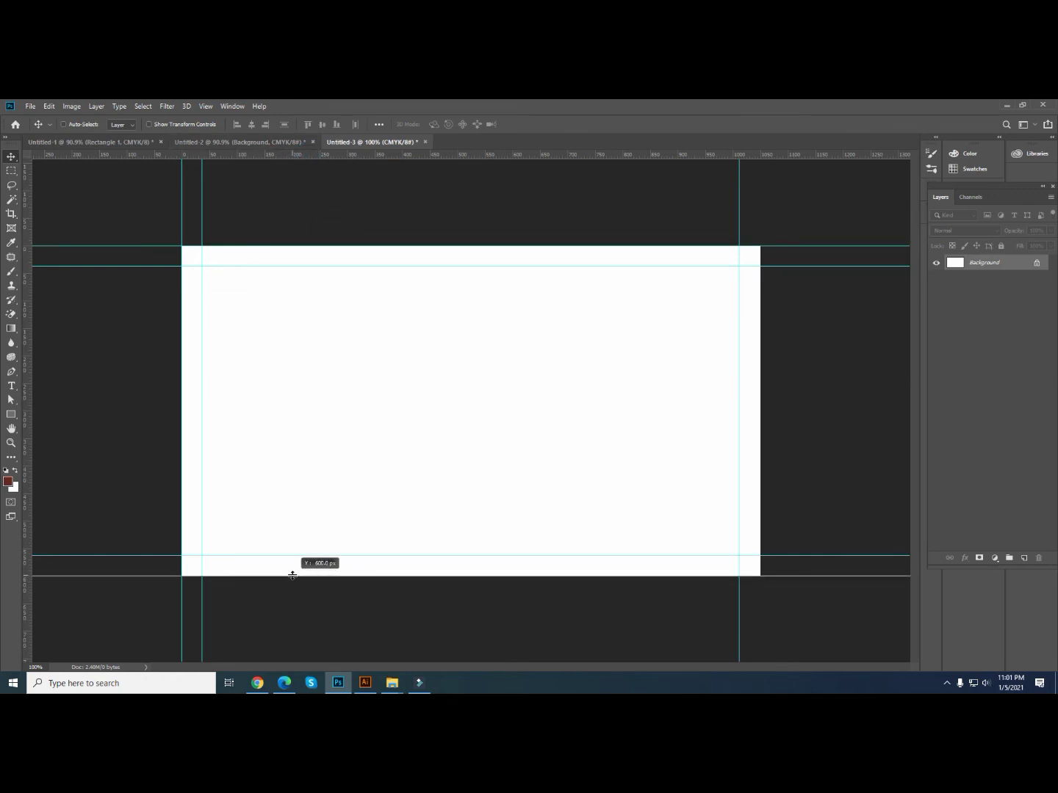
mouse_move(654, 155)
mouse_down()
mouse_move(772, 219)
mouse_move(777, 245)
mouse_up()
drag(708, 158, 760, 180)
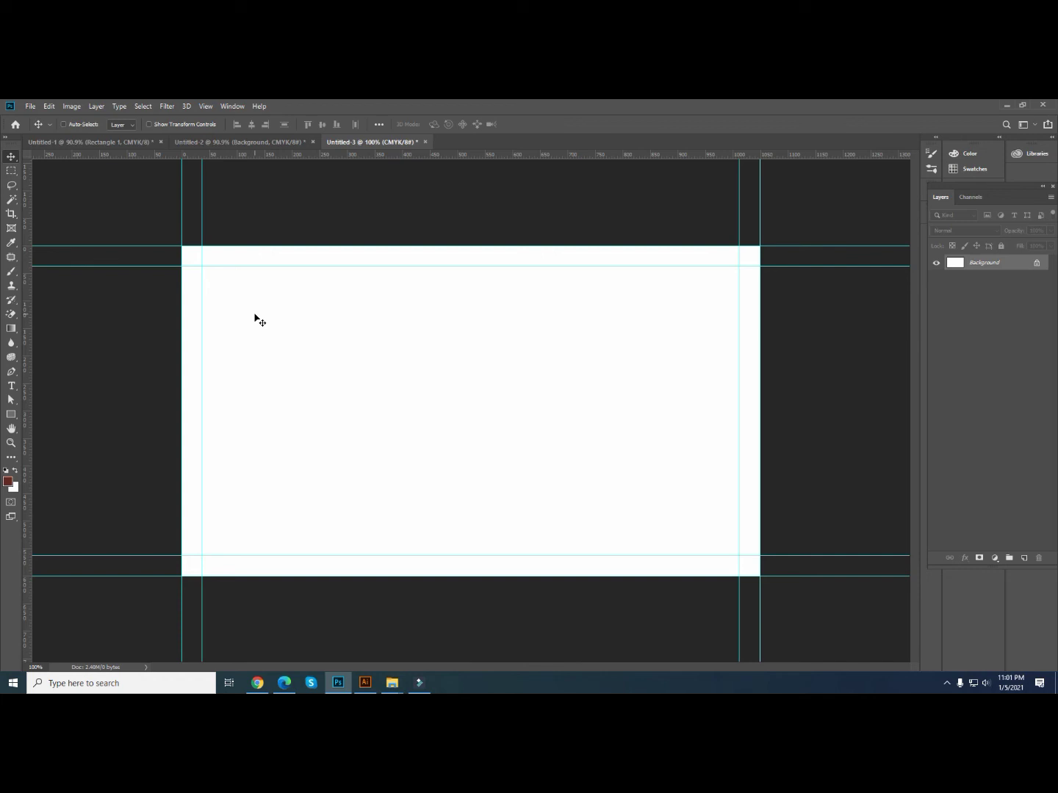
- Grow the canvas in inches by 0.25 each way to 3.75 × 2.25 inches
click(71, 107)
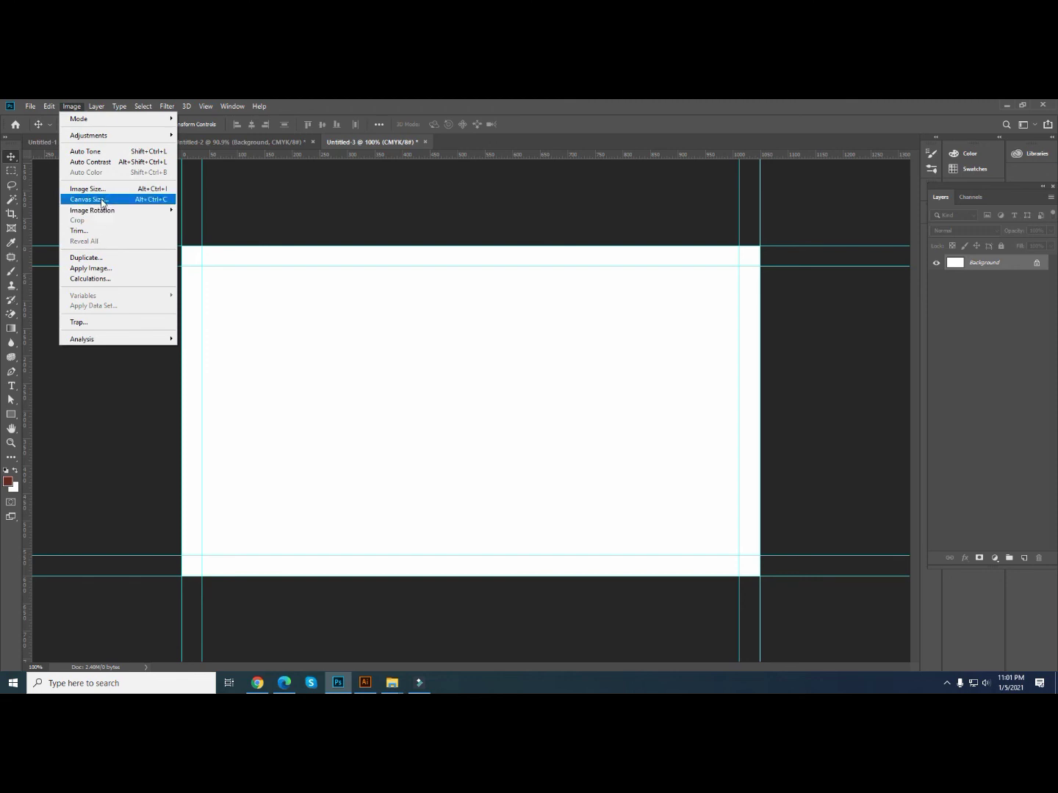
click(102, 200)
click(566, 286)
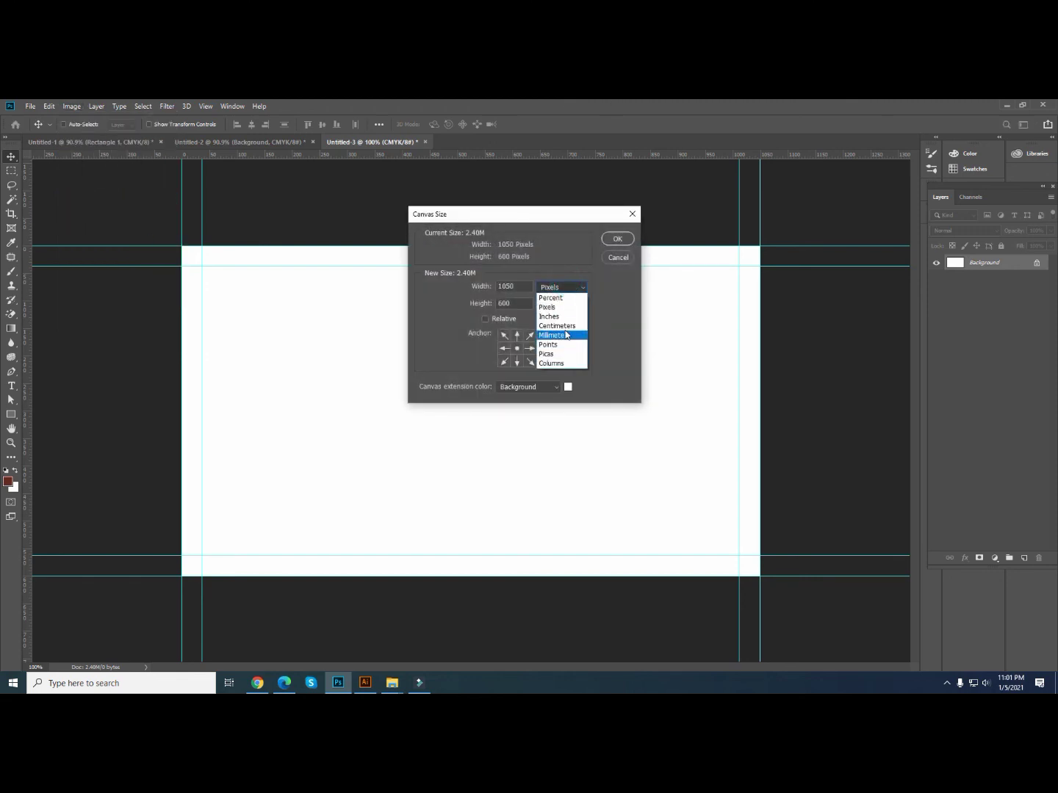
click(565, 316)
click(514, 286)
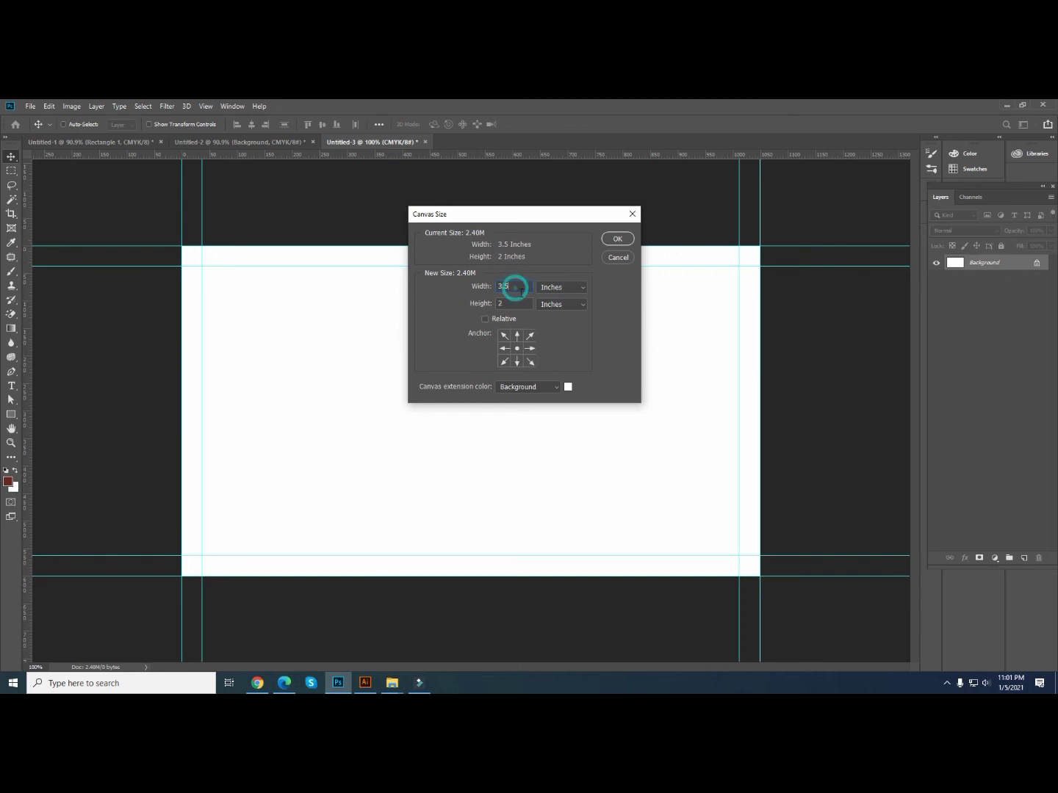
text(+)
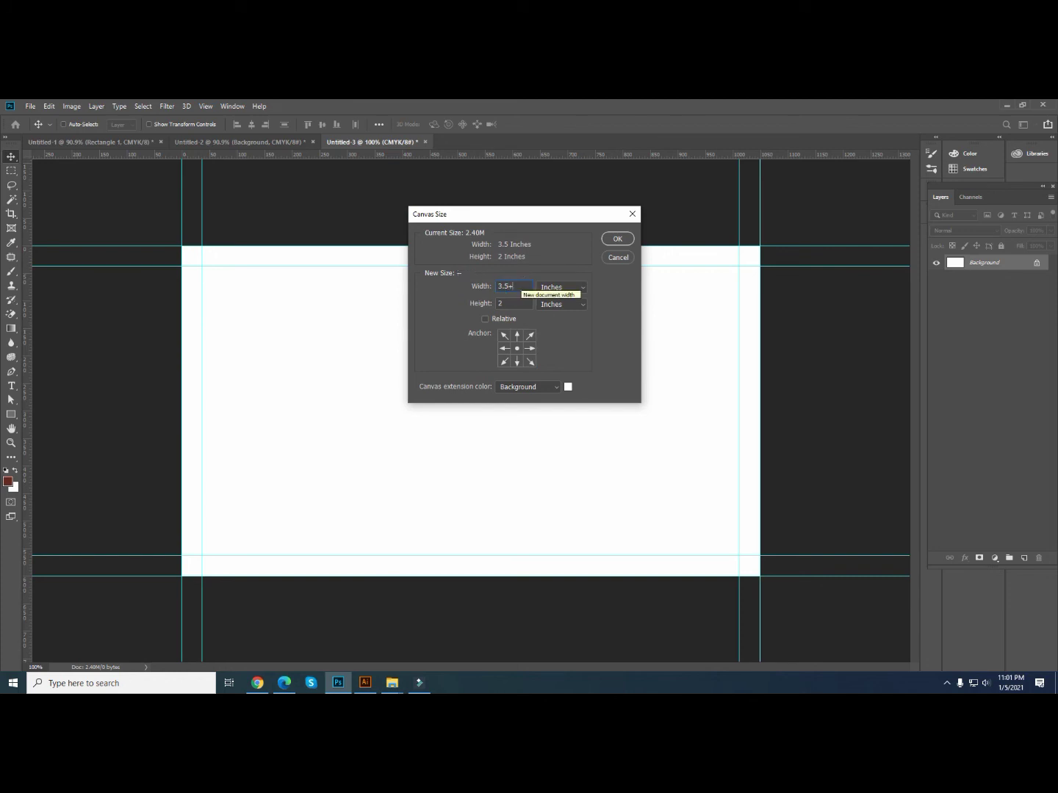
text(0.25)
click(514, 303)
text(+0)
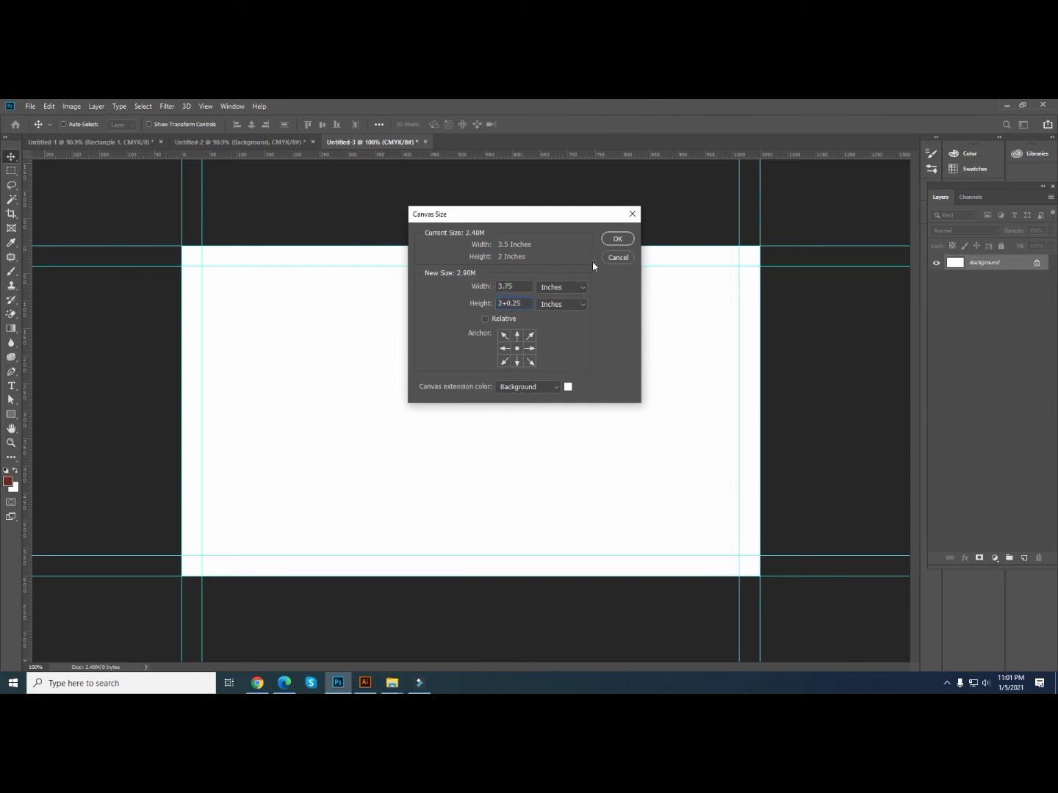
click(617, 240)
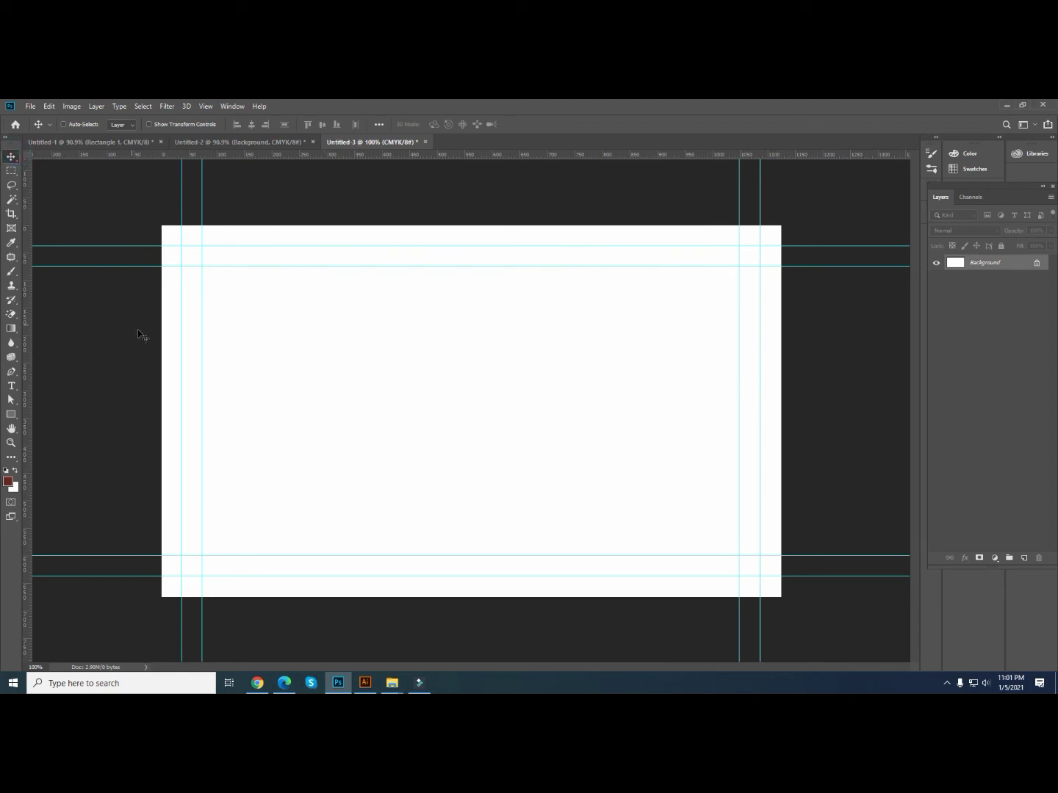
- Confirm in Image Size that the canvas is 3.75 × 2.25 inches (1125 × 675 px)
click(72, 106)
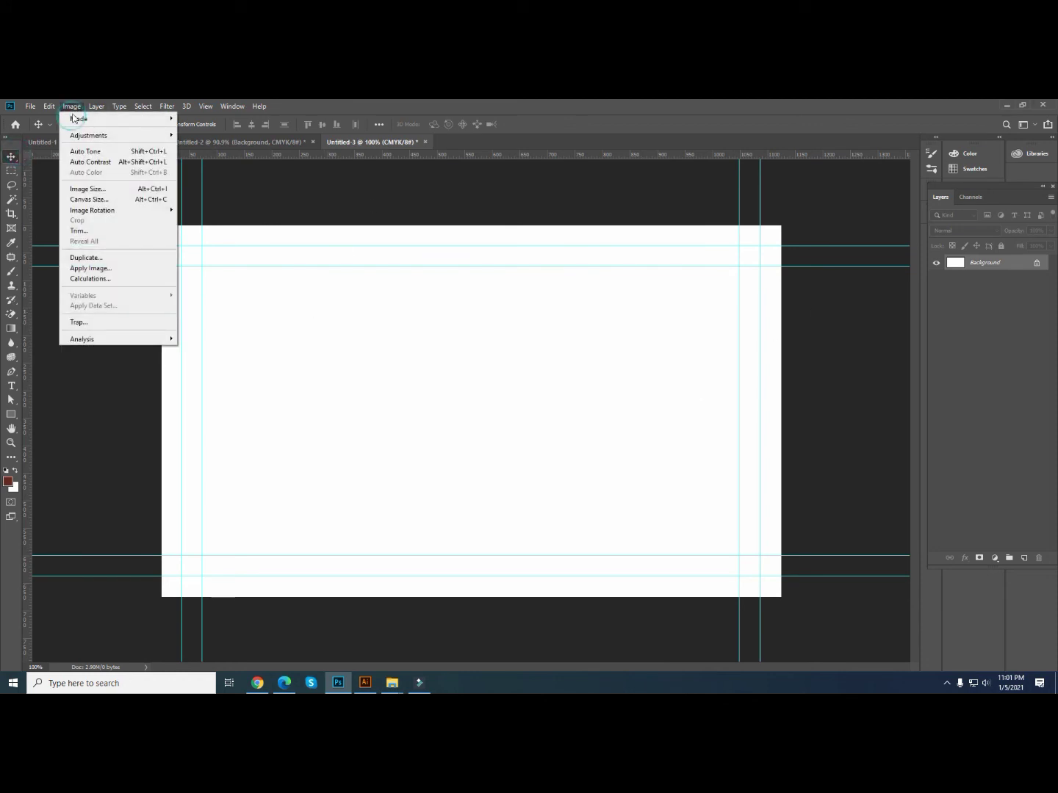
click(86, 187)
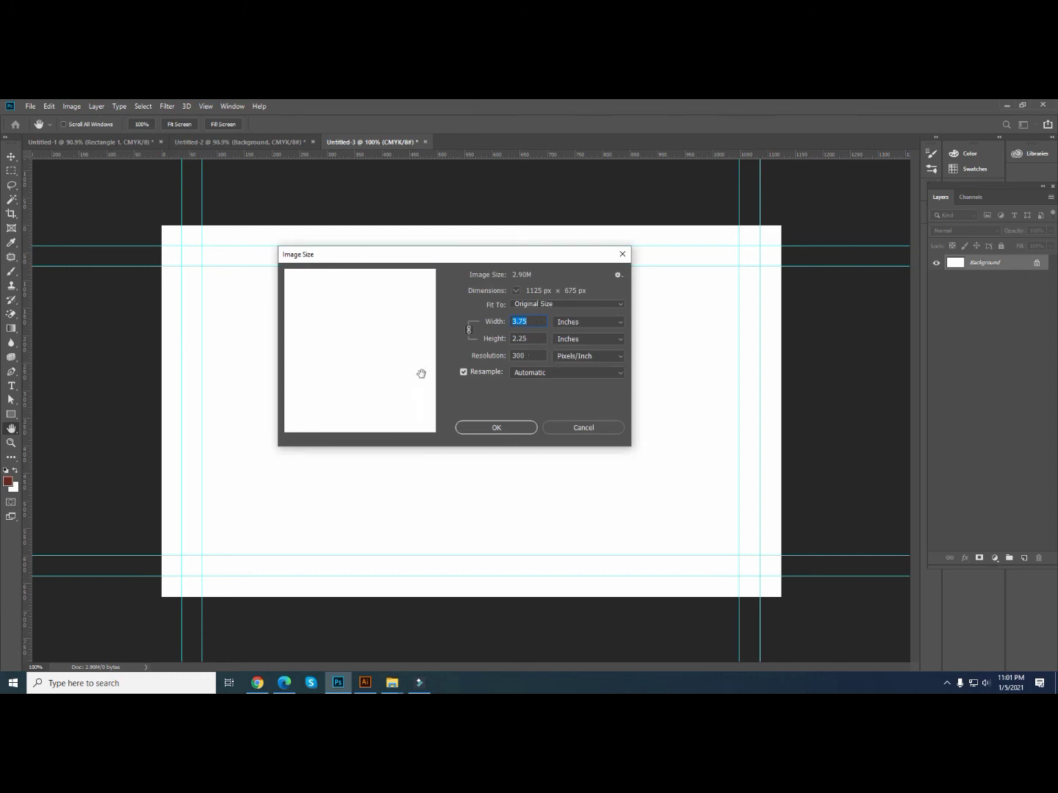
click(589, 428)
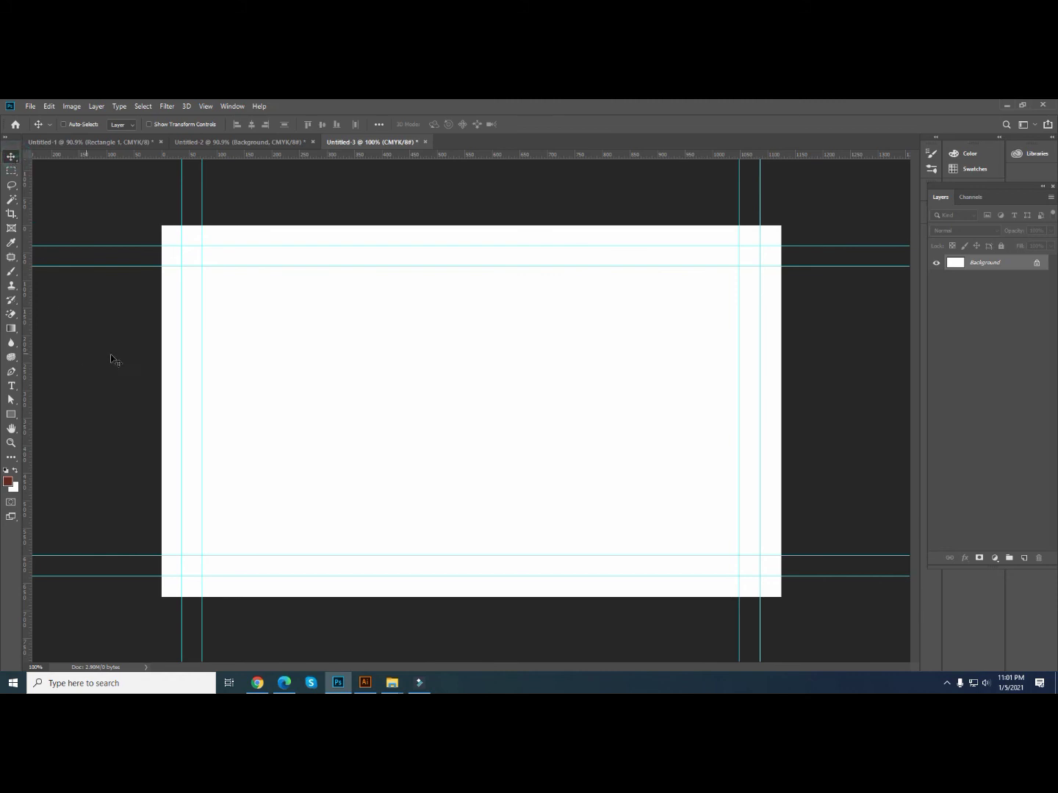
click(38, 108)
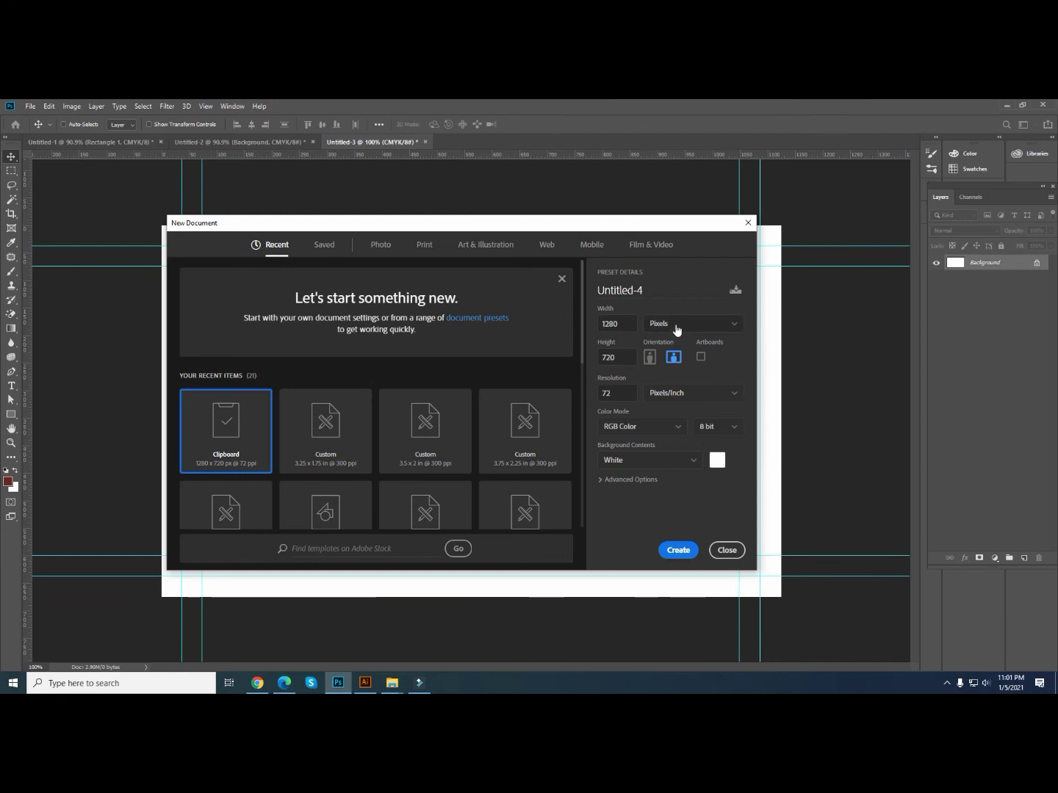
- Set the new document to 3.75 × 2.25 inches, 300 ppi, CMYK Color, and create it
click(676, 327)
click(664, 361)
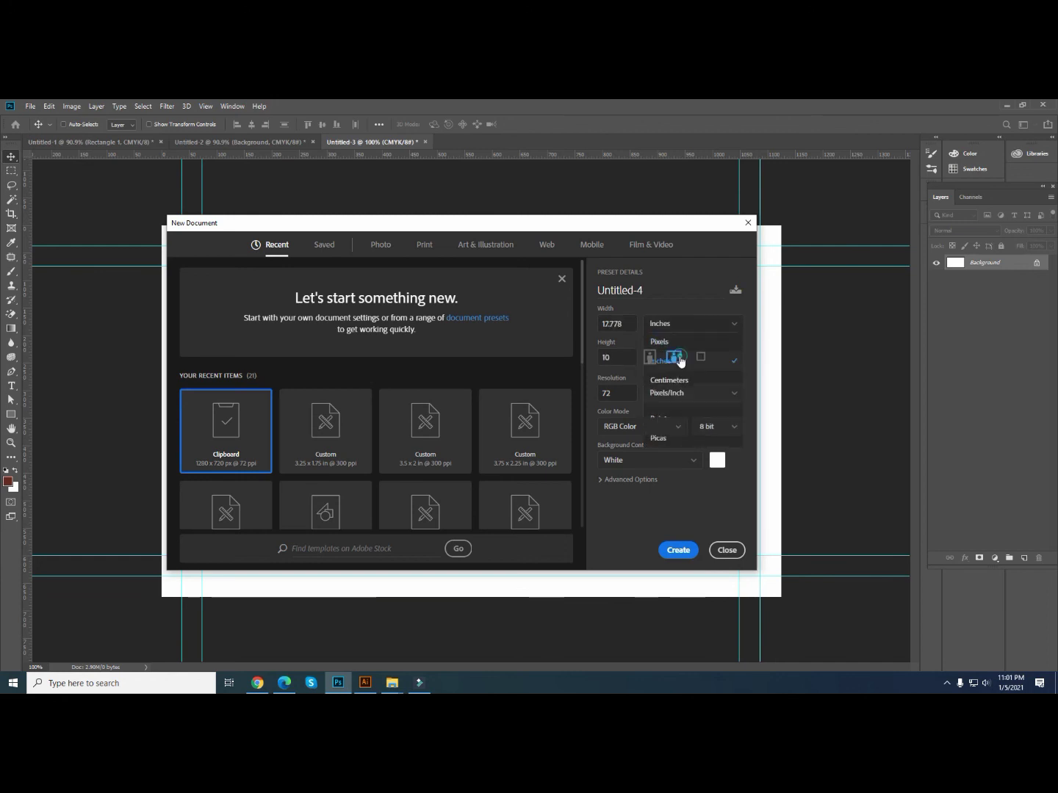
double_click(621, 329)
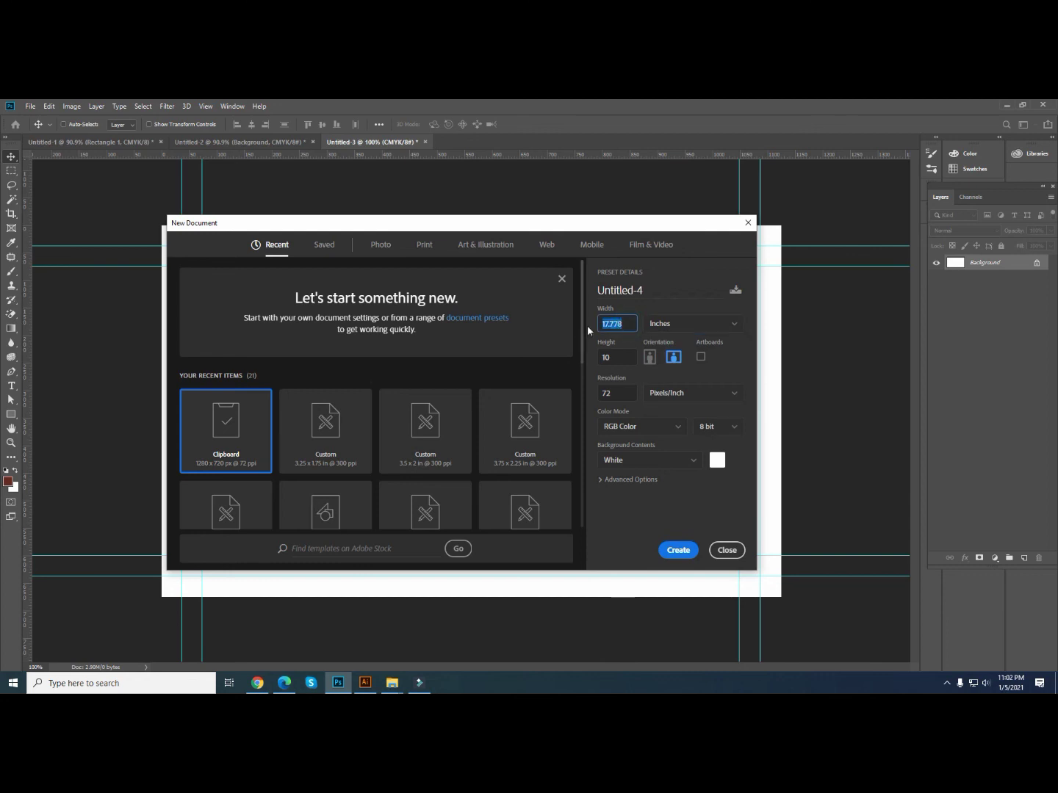
text(3.75)
key(Tab)
text(25)
key(Tab)
click(609, 394)
text(300)
click(646, 426)
click(623, 502)
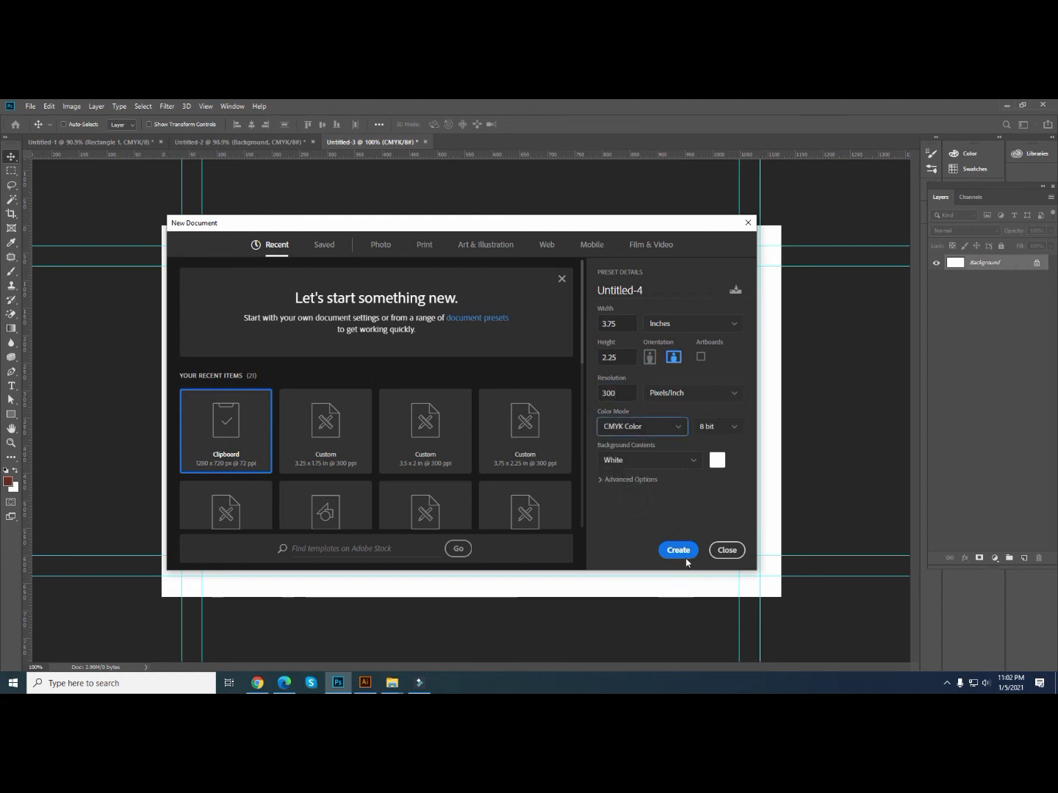
click(677, 551)
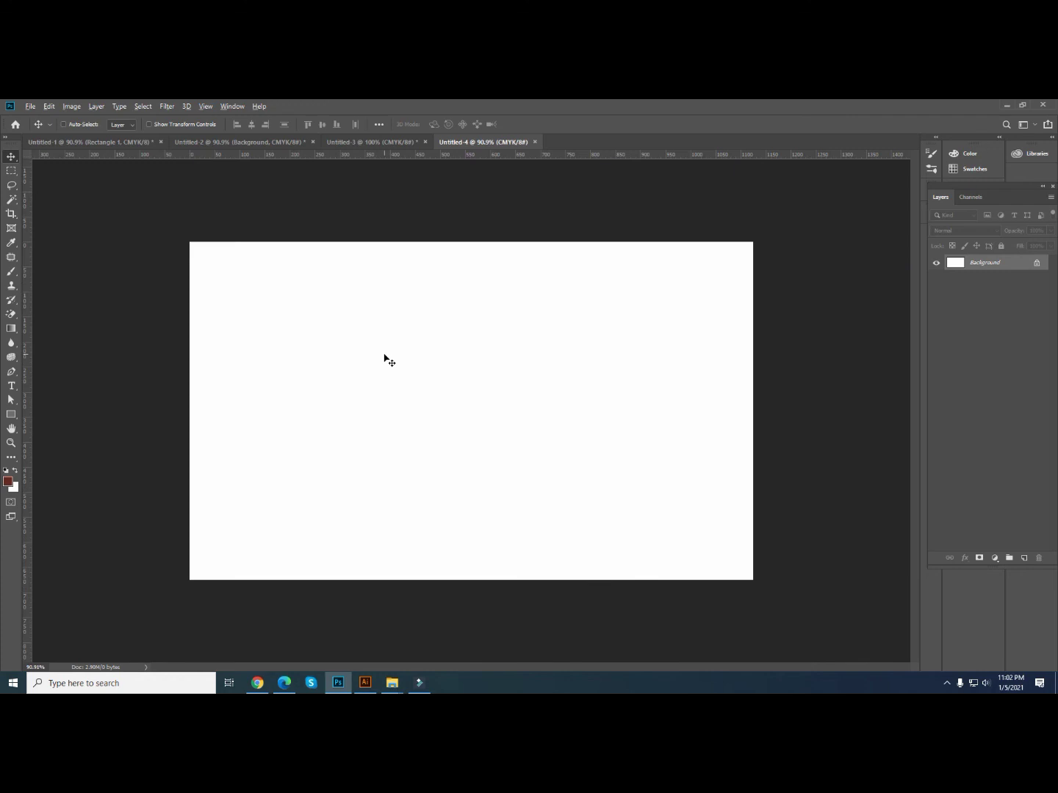
scroll(384, 357, down, 1)
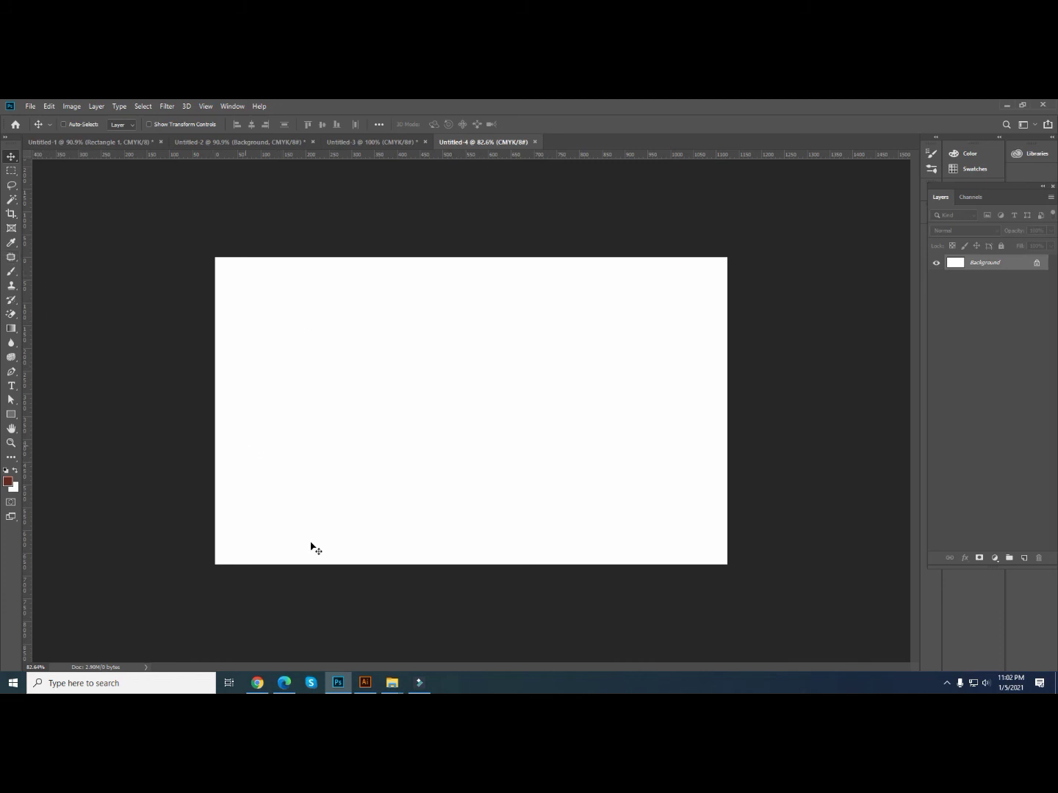
click(71, 106)
click(88, 191)
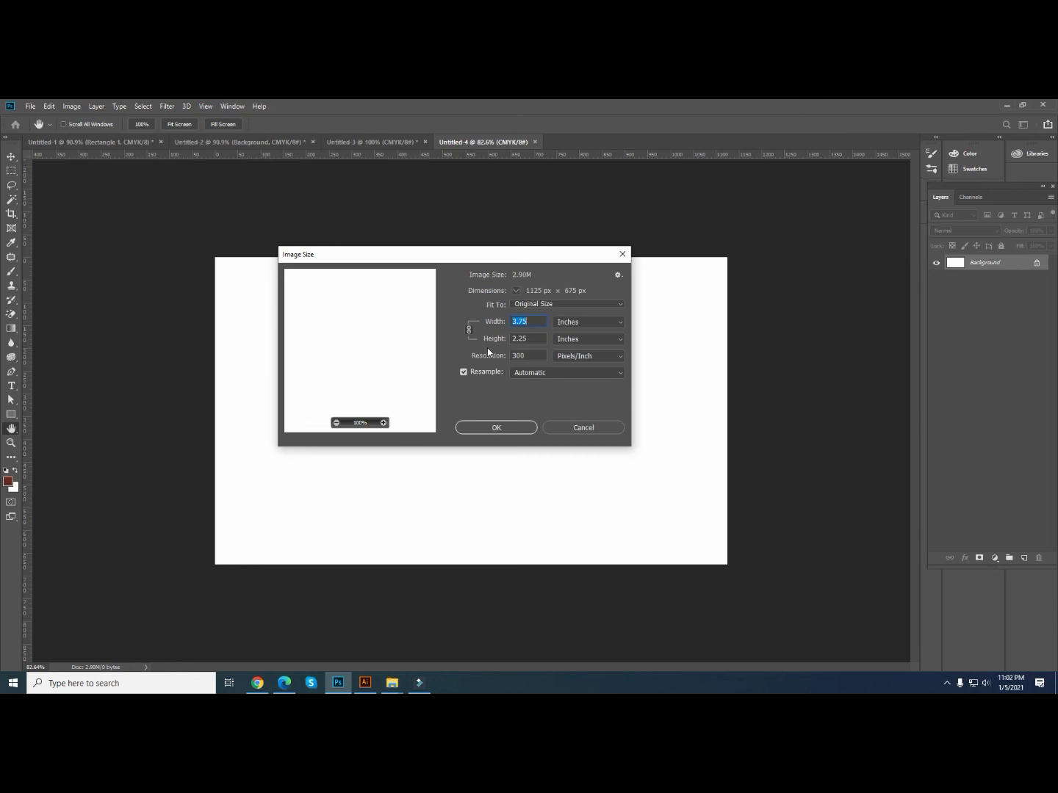
click(594, 429)
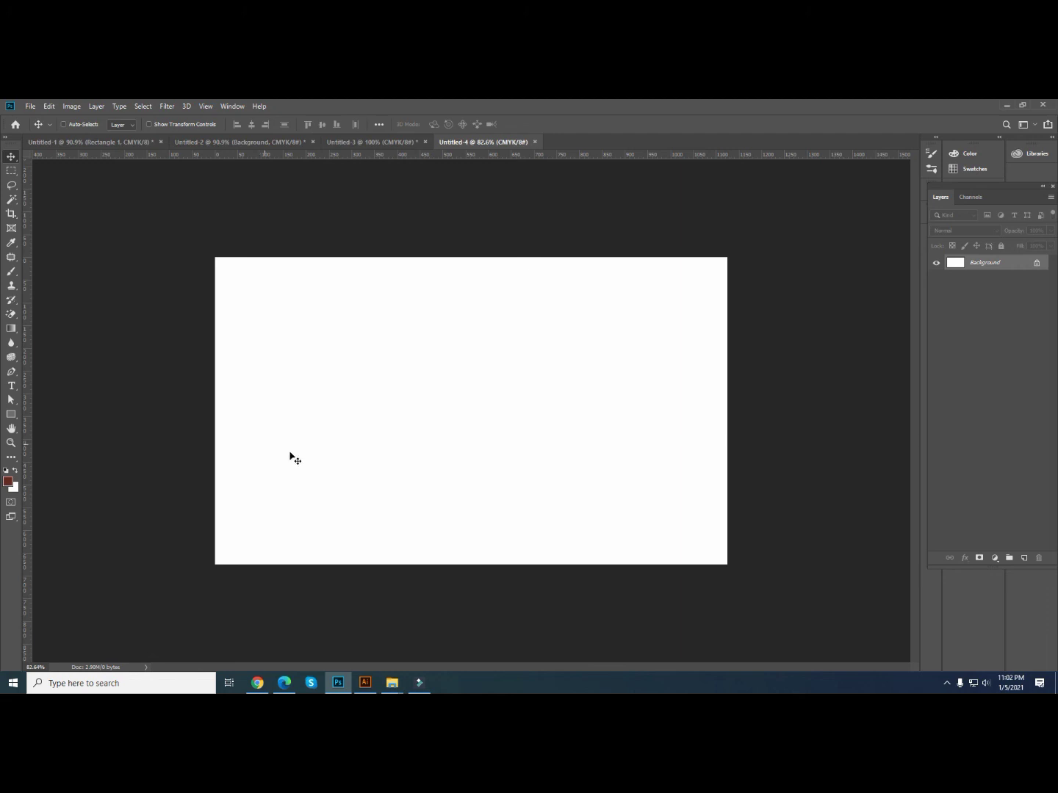
- Draw a 3.5 × 2 inch rectangle by entering its exact dimensions
click(11, 414)
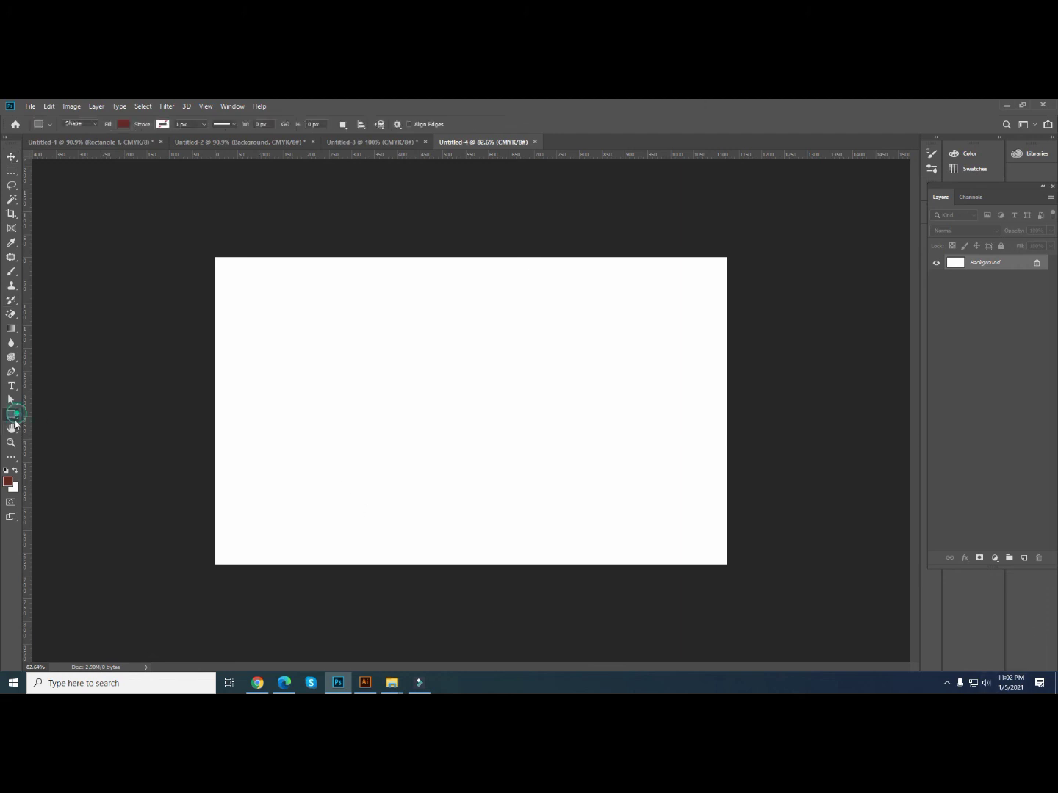
click(314, 332)
text(3)
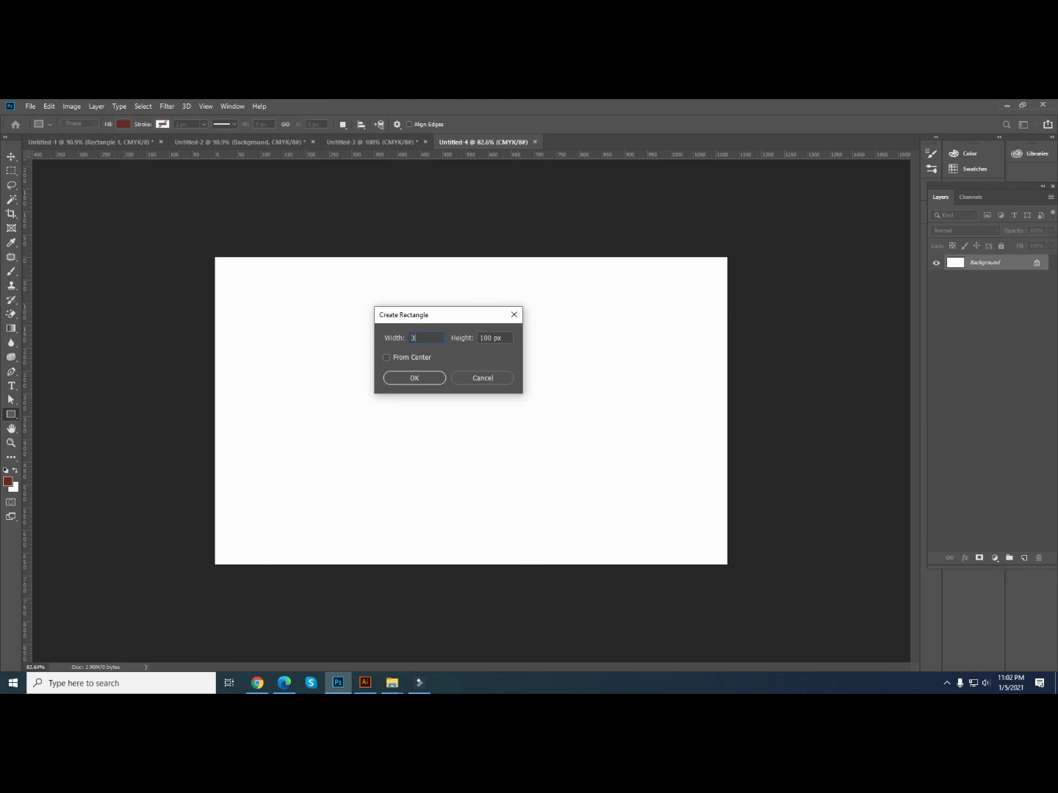
text(.5 in)
key(Tab)
text(2)
key(Return)
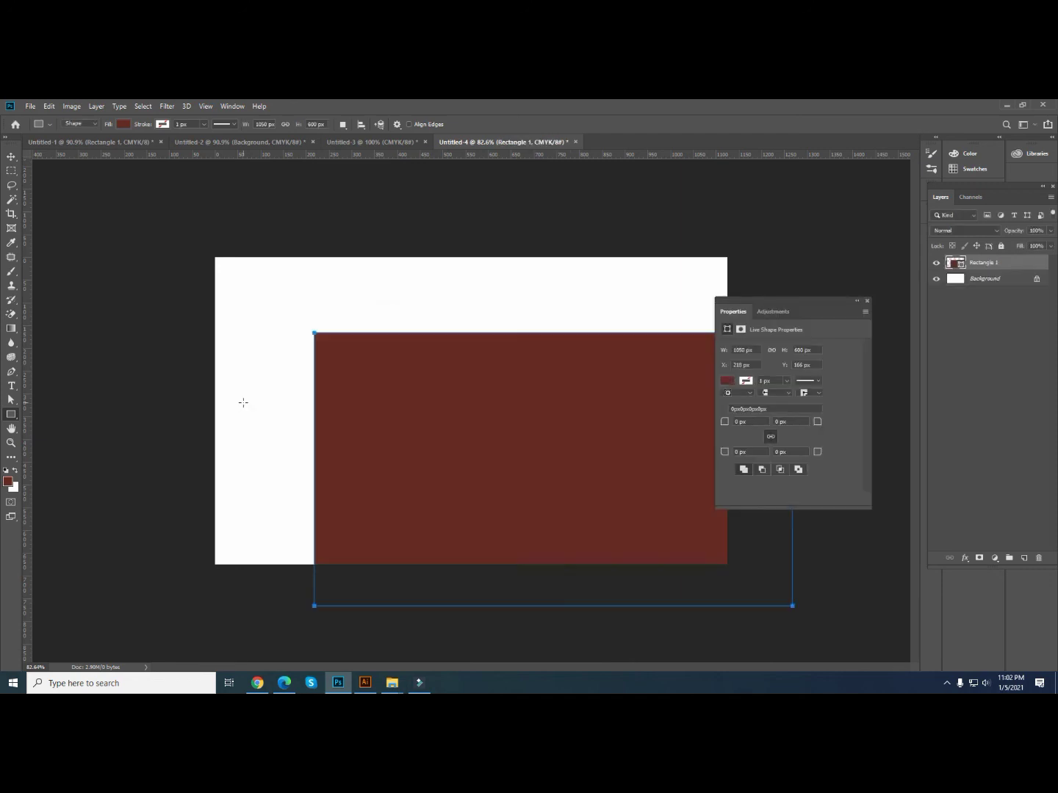
click(865, 302)
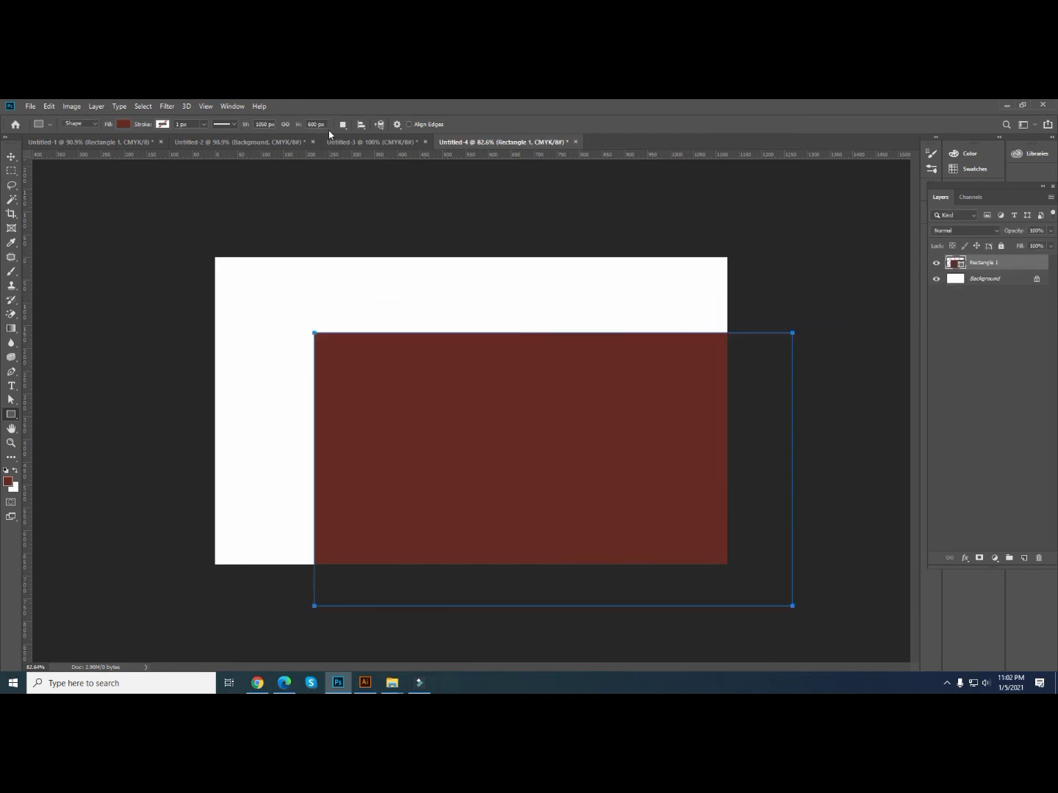
- Drag the dark red rectangle up-left onto the card, leaving a white margin around it
key(ctrl+a)
click(362, 124)
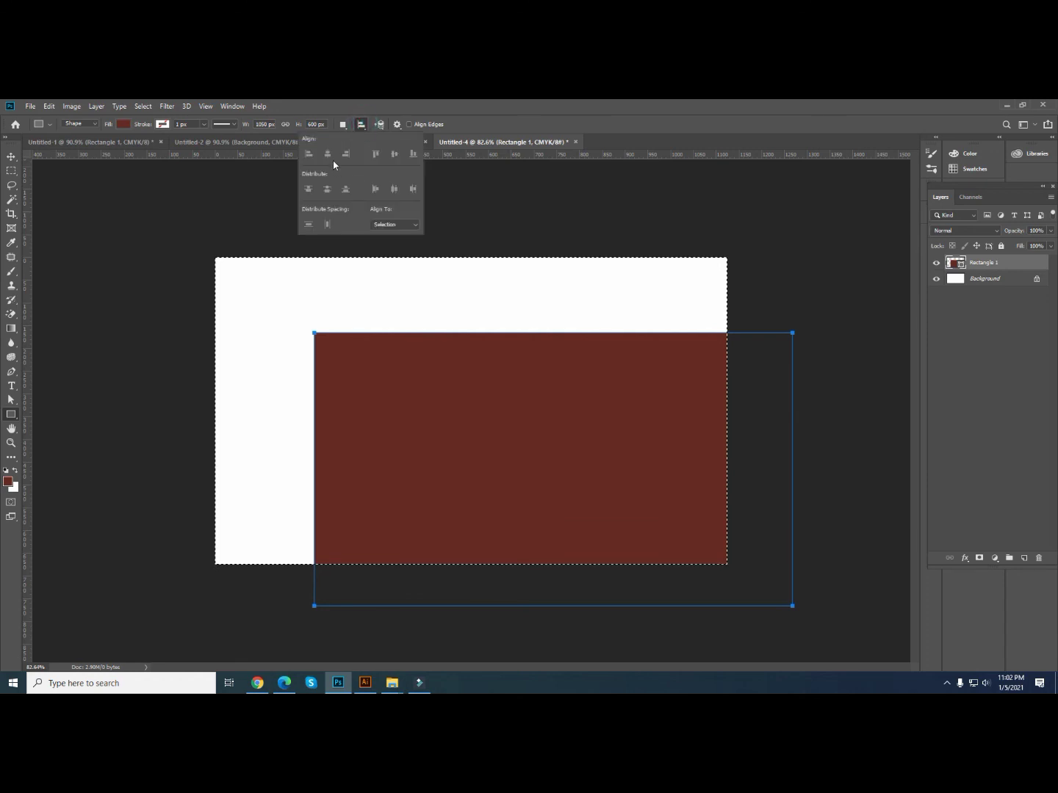
click(981, 279)
click(361, 124)
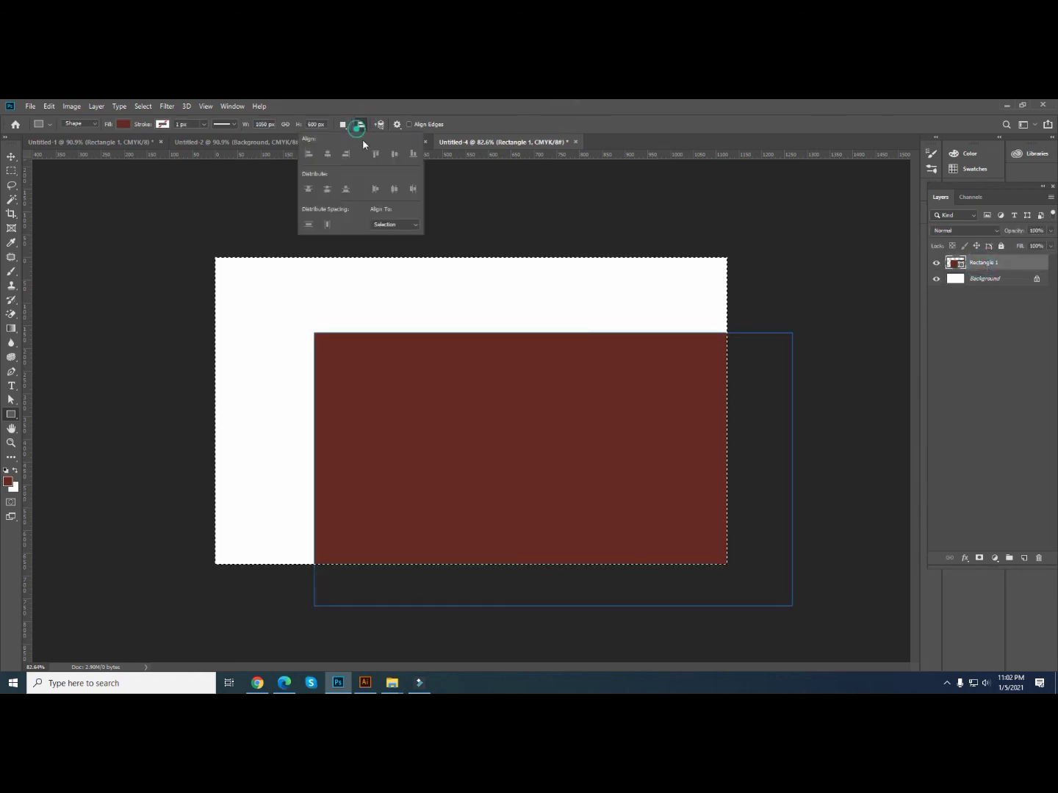
click(535, 104)
key(v)
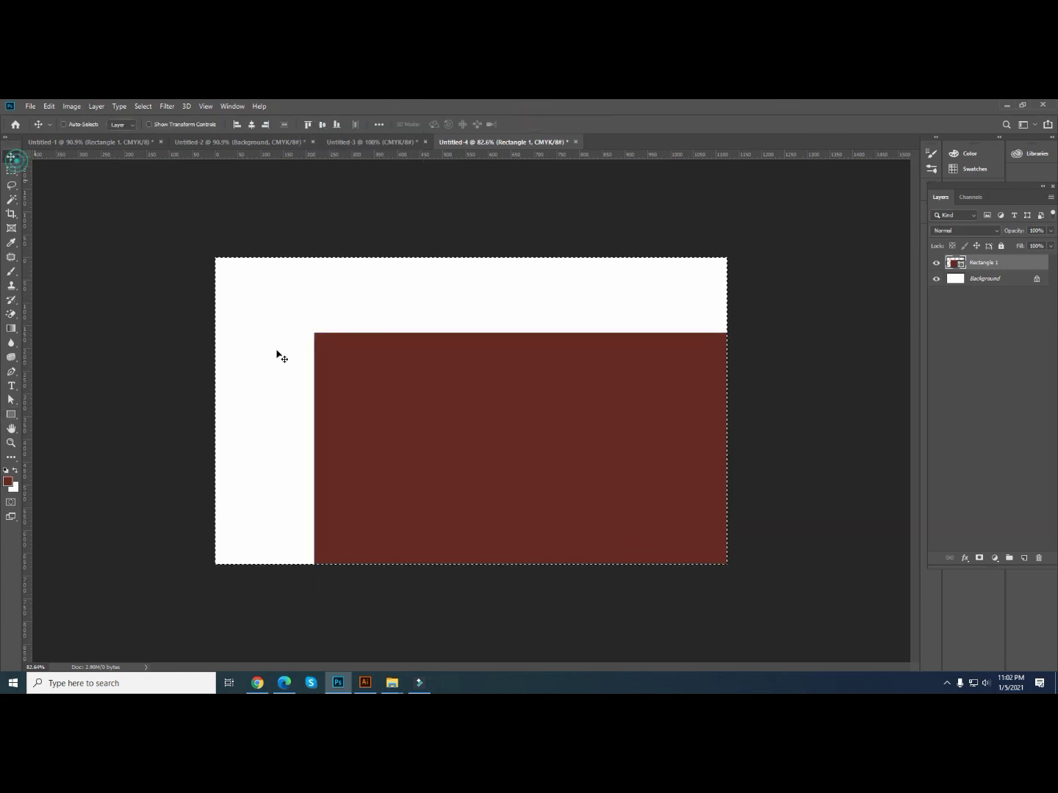
key(ctrl+d)
drag(542, 459, 465, 401)
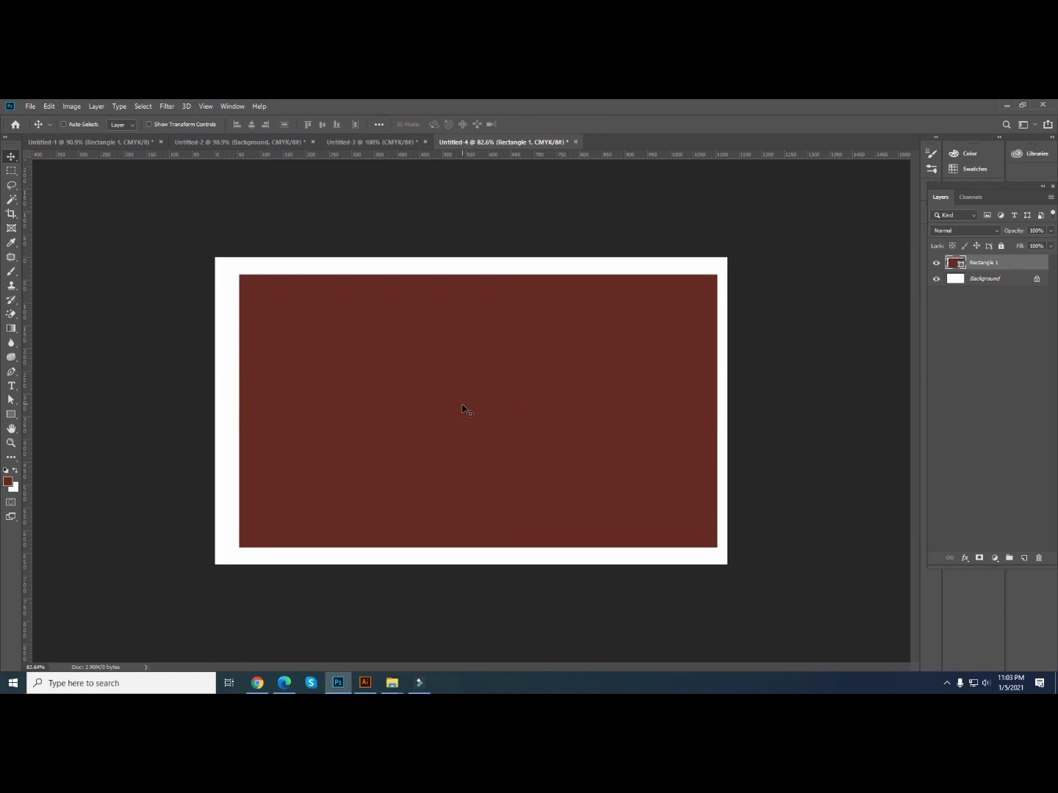
- Center the rectangle horizontally and add guides along its left, right, top and bottom edges
key(ctrl+a)
click(251, 124)
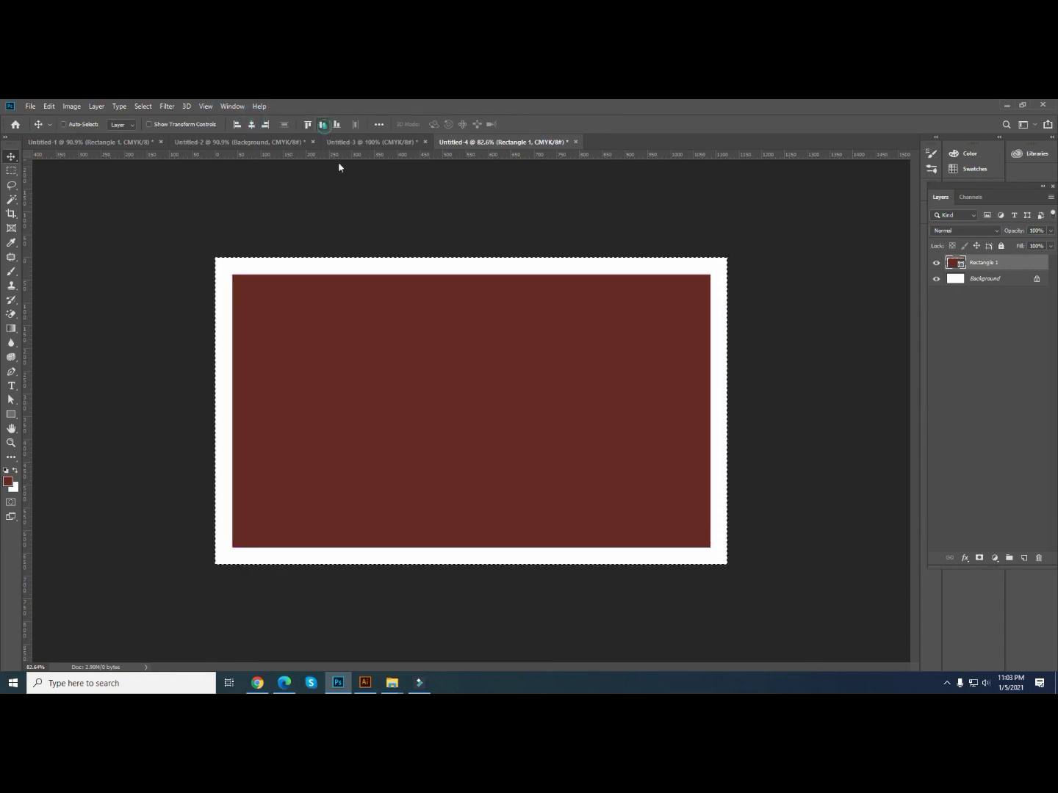
key(ctrl+d)
mouse_move(302, 155)
mouse_down()
mouse_move(251, 253)
mouse_move(232, 253)
mouse_up()
mouse_move(390, 155)
mouse_down()
mouse_move(565, 276)
mouse_move(716, 317)
mouse_up()
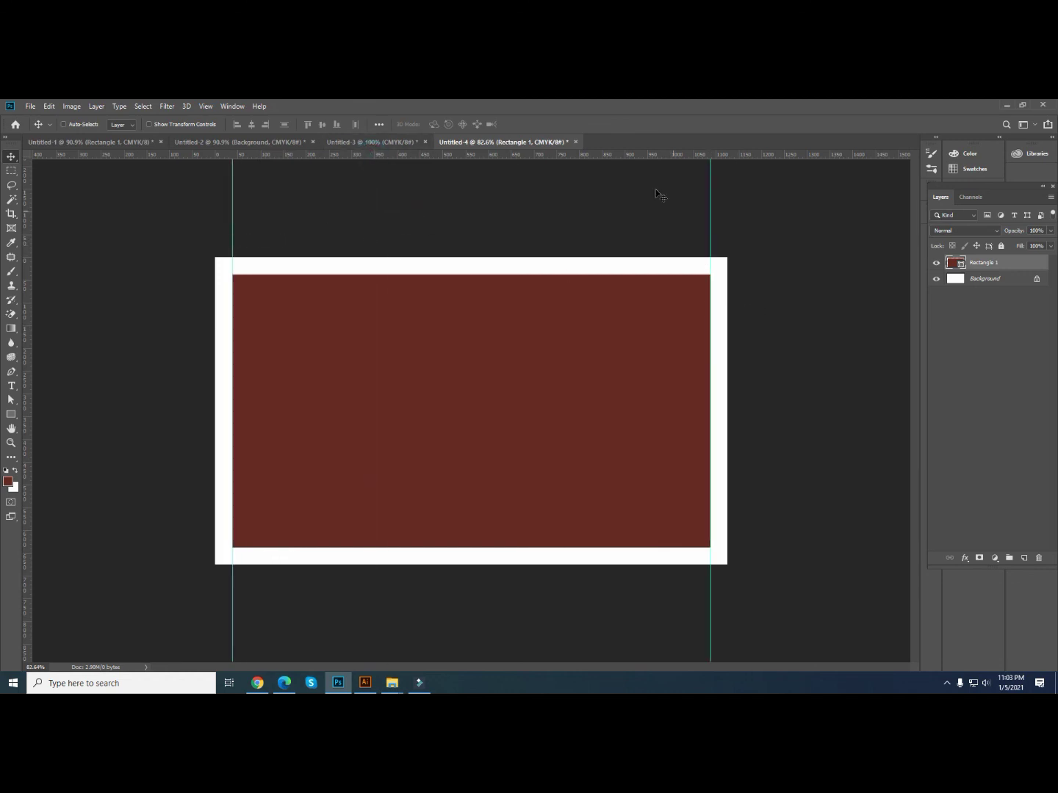
drag(552, 156, 551, 274)
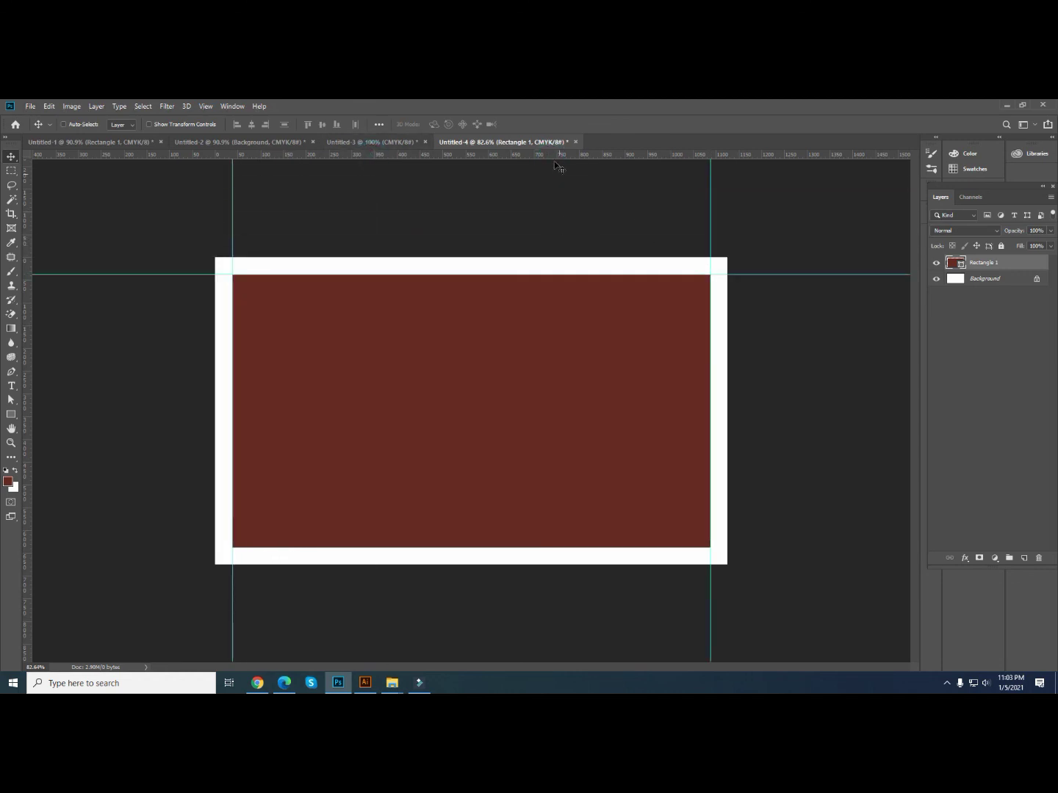
drag(545, 153, 546, 549)
- Align the rectangle to the card's right, then top edge, guiding its left and bottom edges
key(ctrl+a)
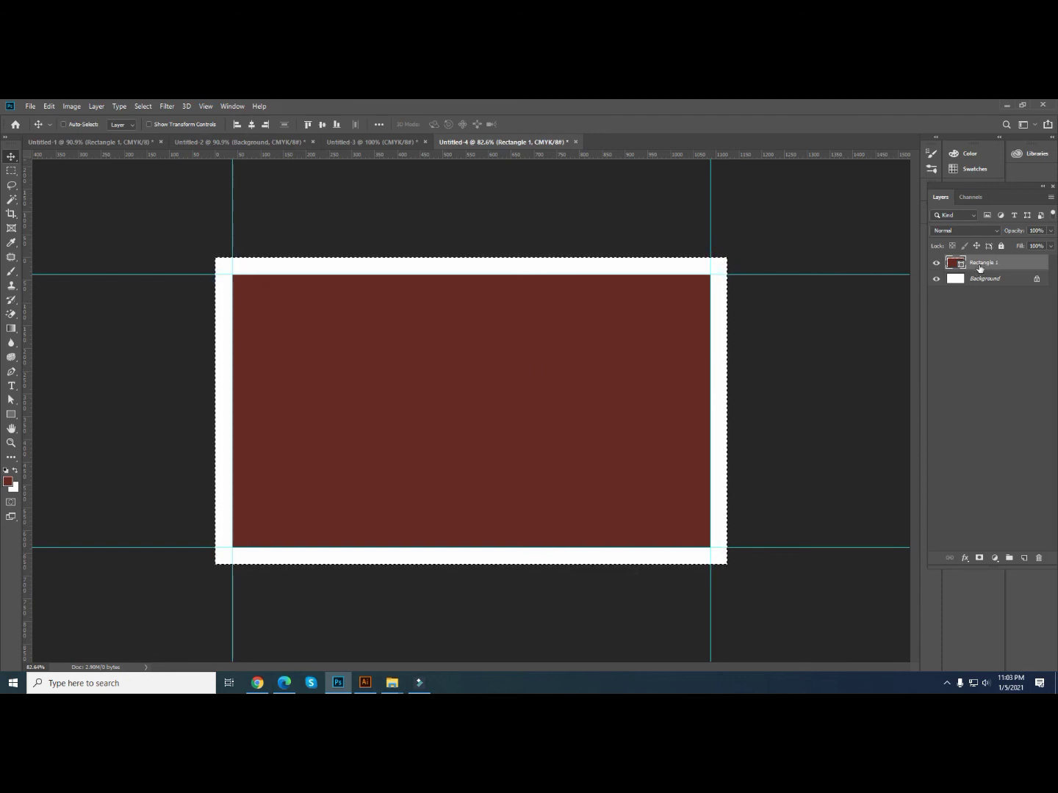
click(266, 125)
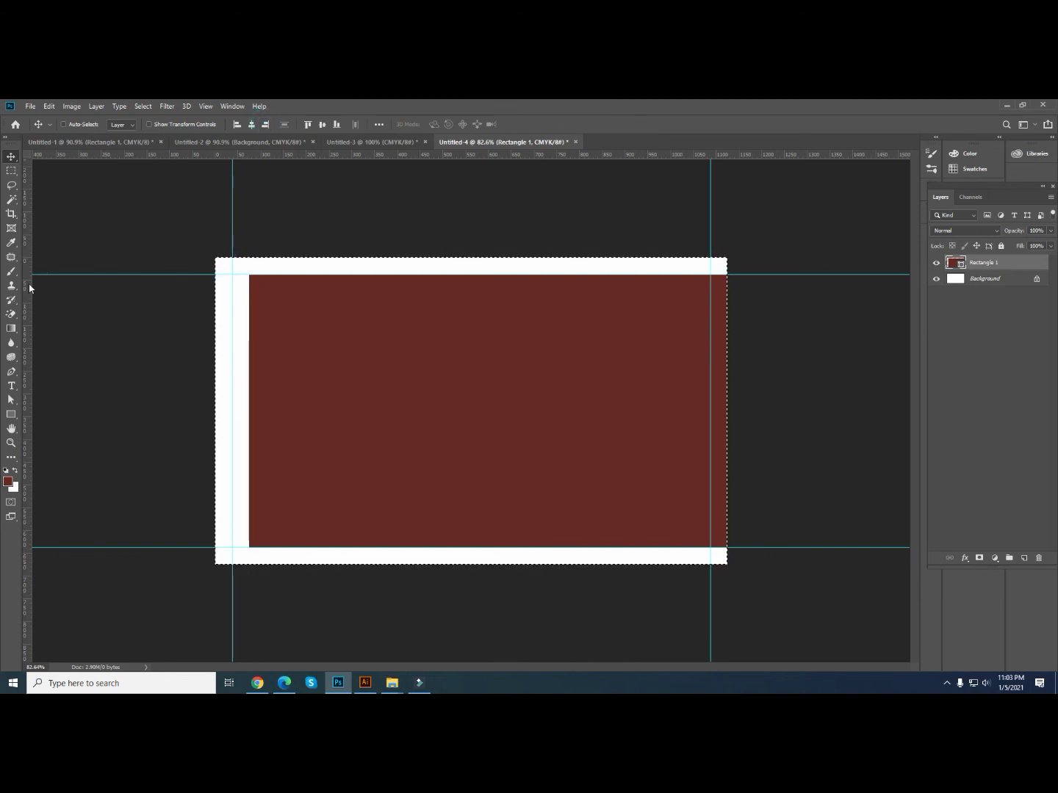
drag(28, 311, 234, 354)
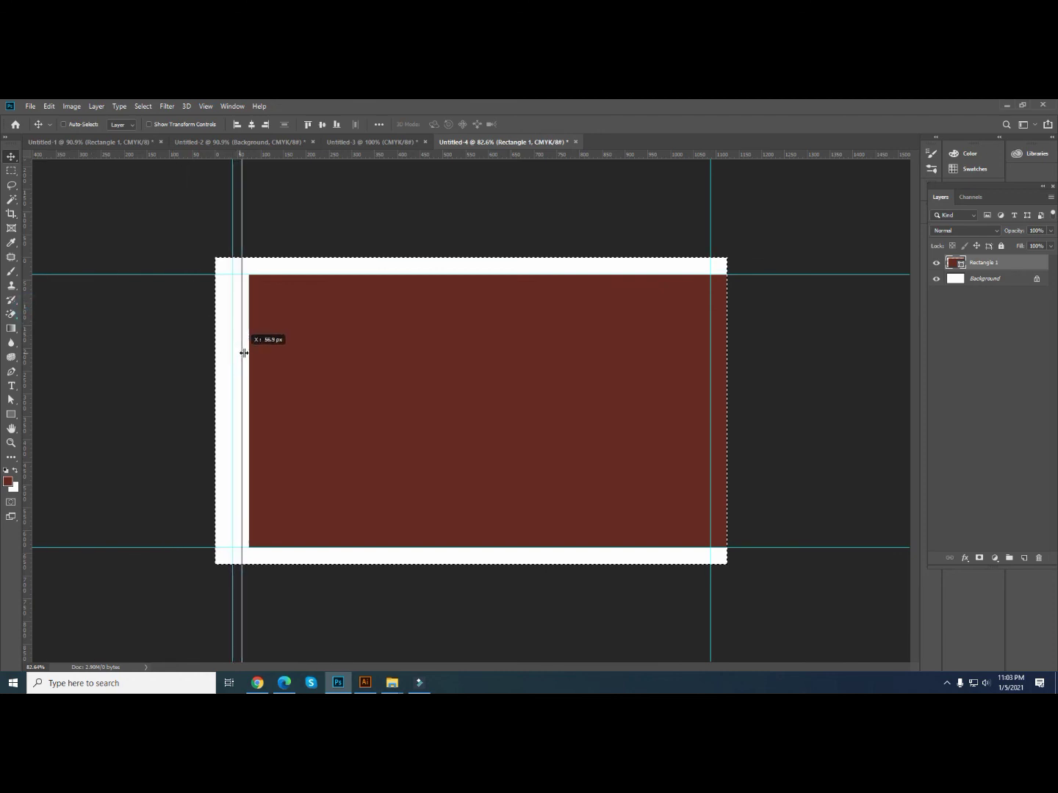
drag(235, 354, 248, 354)
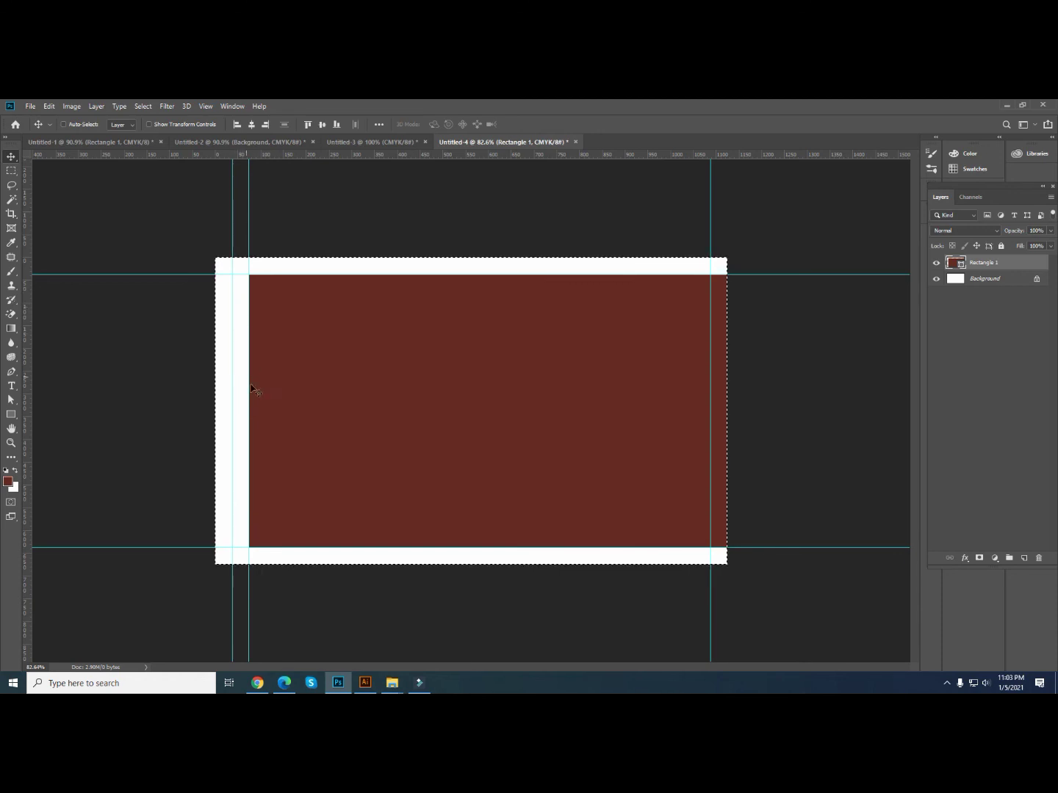
click(308, 125)
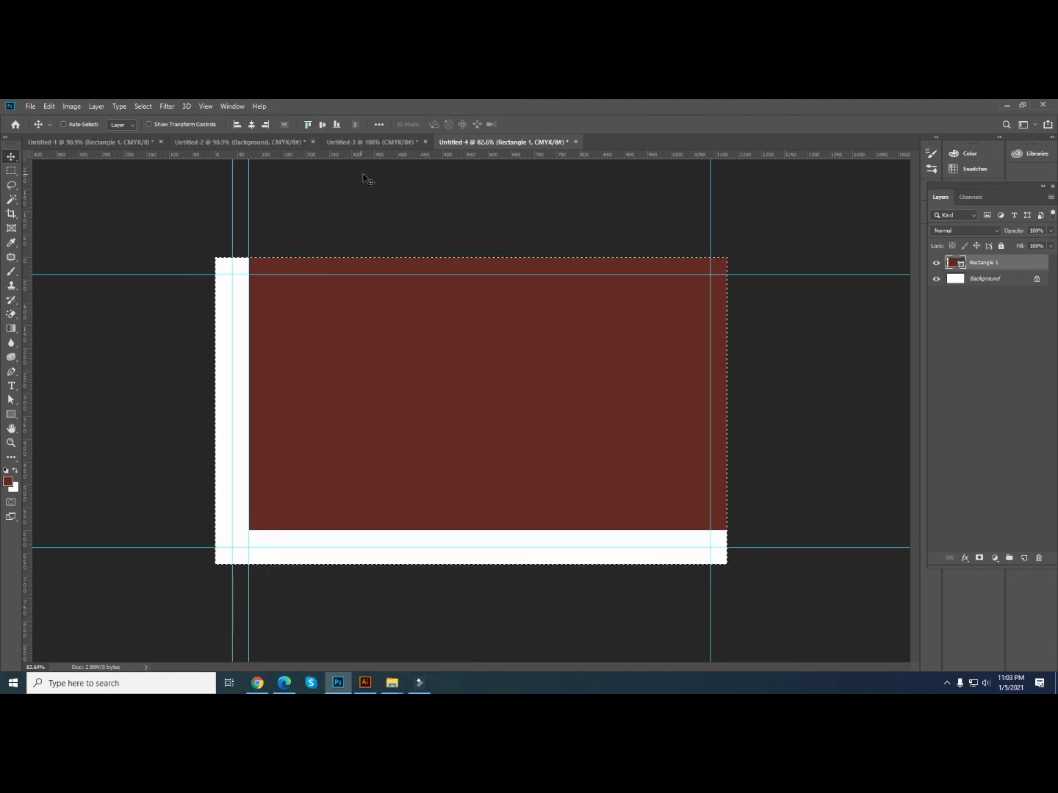
drag(384, 259, 411, 530)
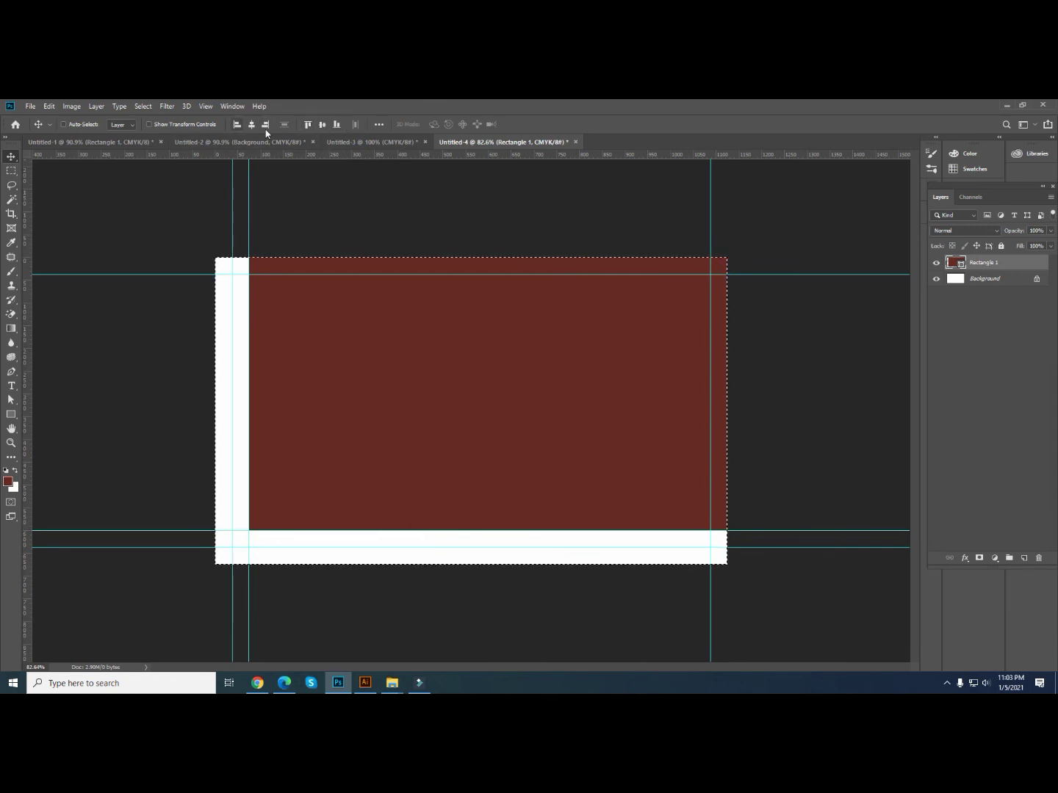
- Align the rectangle to the bottom and left edges, guide its top and right, then delete it
click(336, 125)
drag(338, 156, 354, 293)
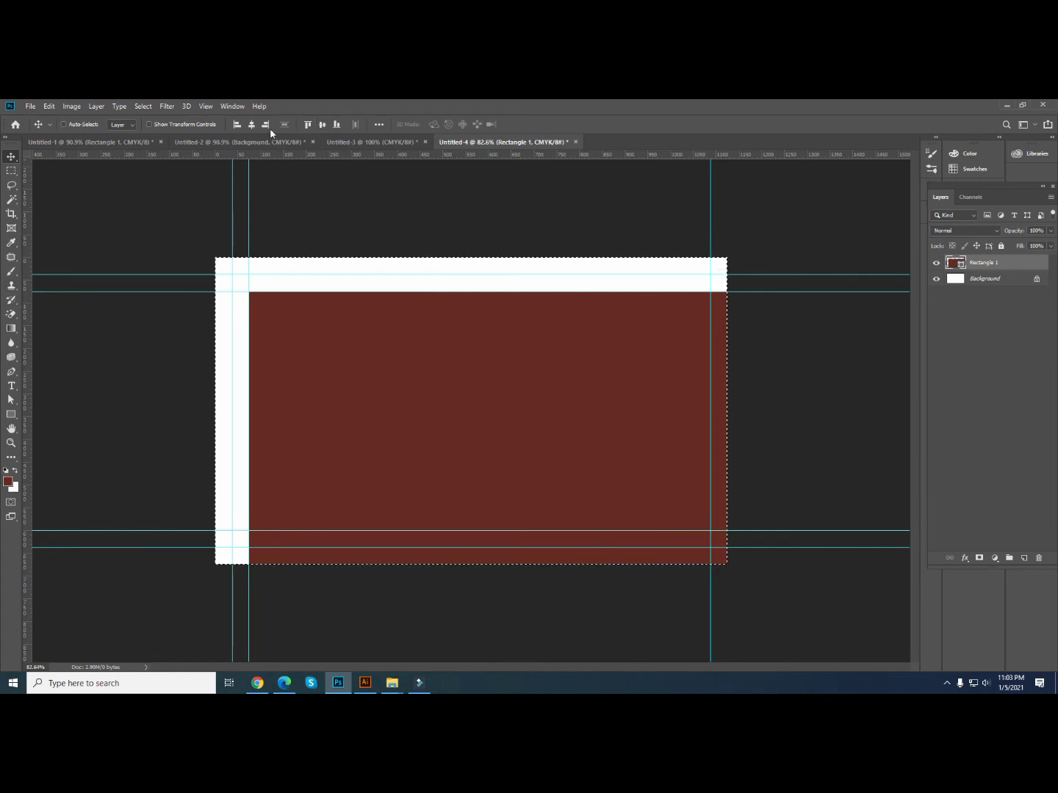
click(236, 124)
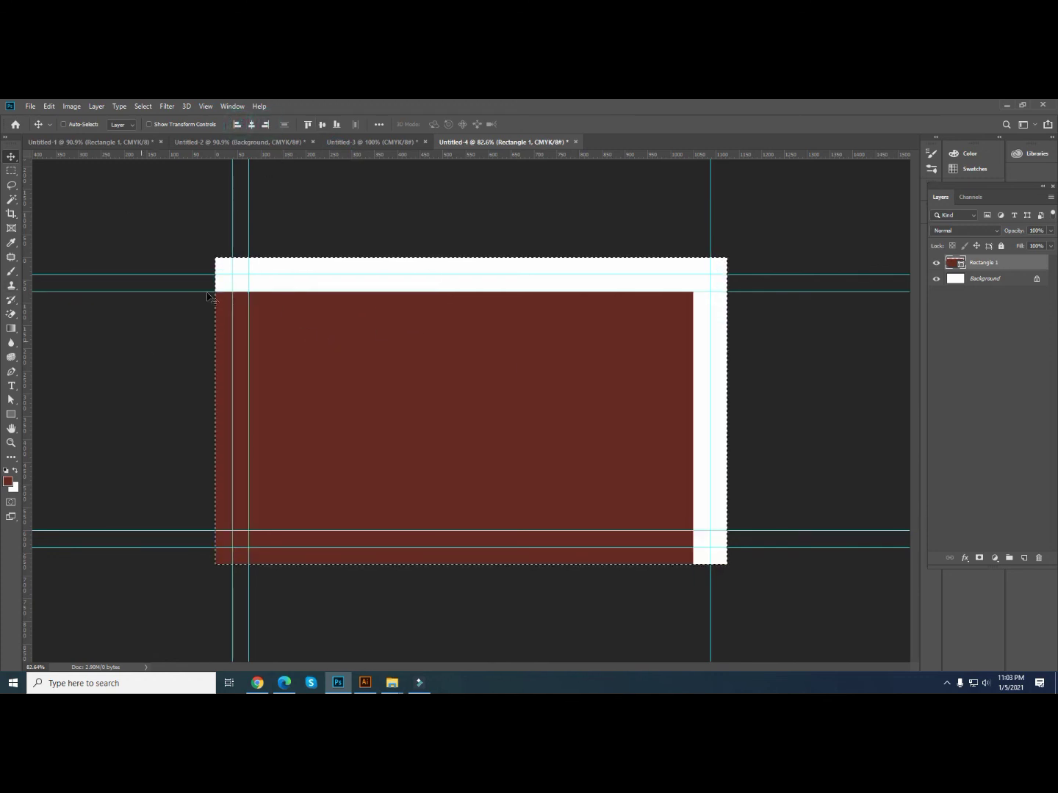
drag(325, 155, 693, 288)
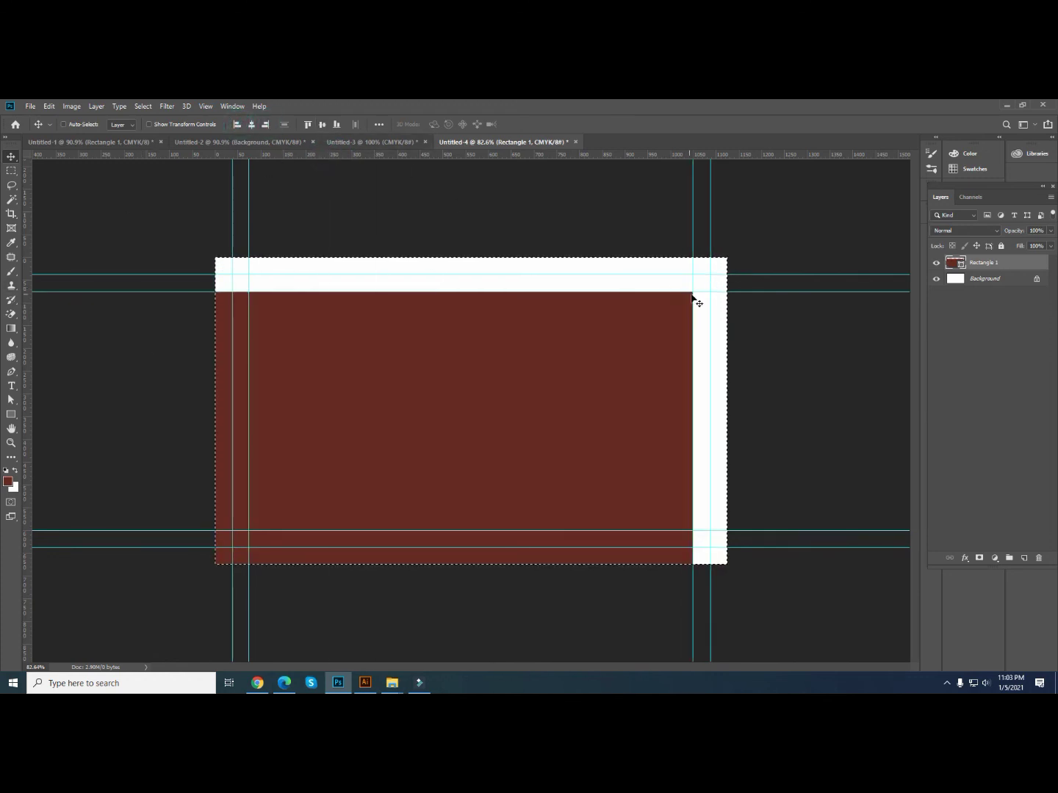
key(ctrl+d)
key(Delete)
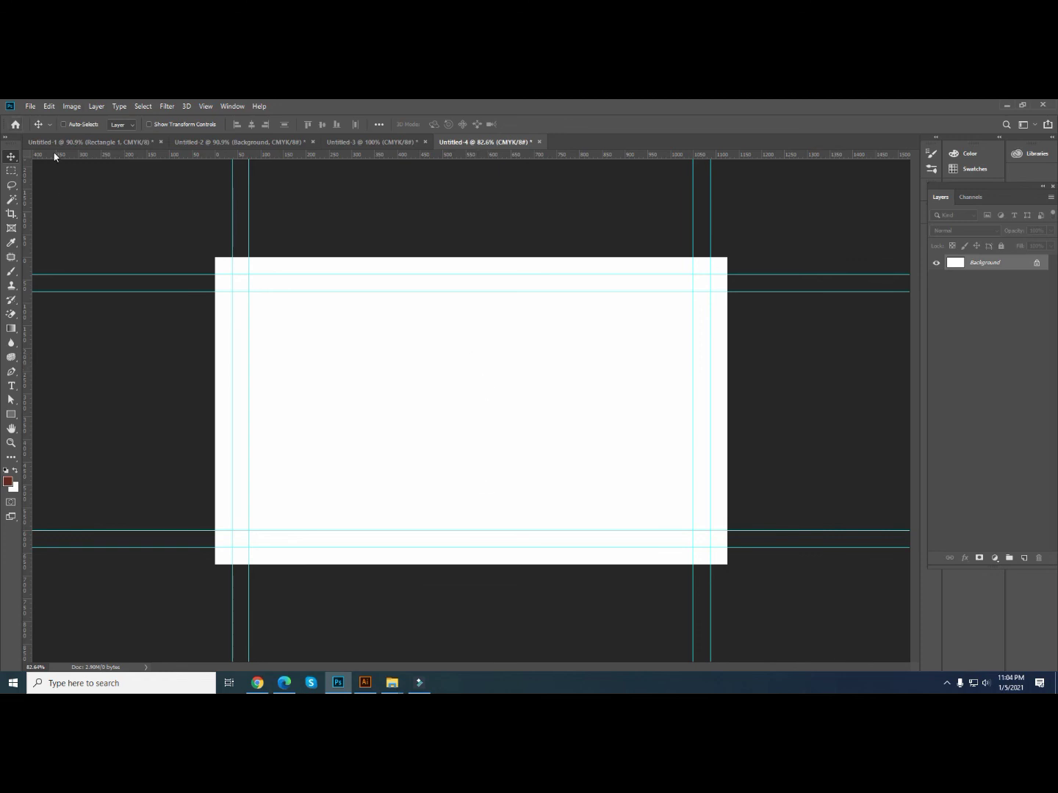
- Draw a 3.75 in × 2.25 in rectangle by entering its exact size
click(11, 415)
click(396, 329)
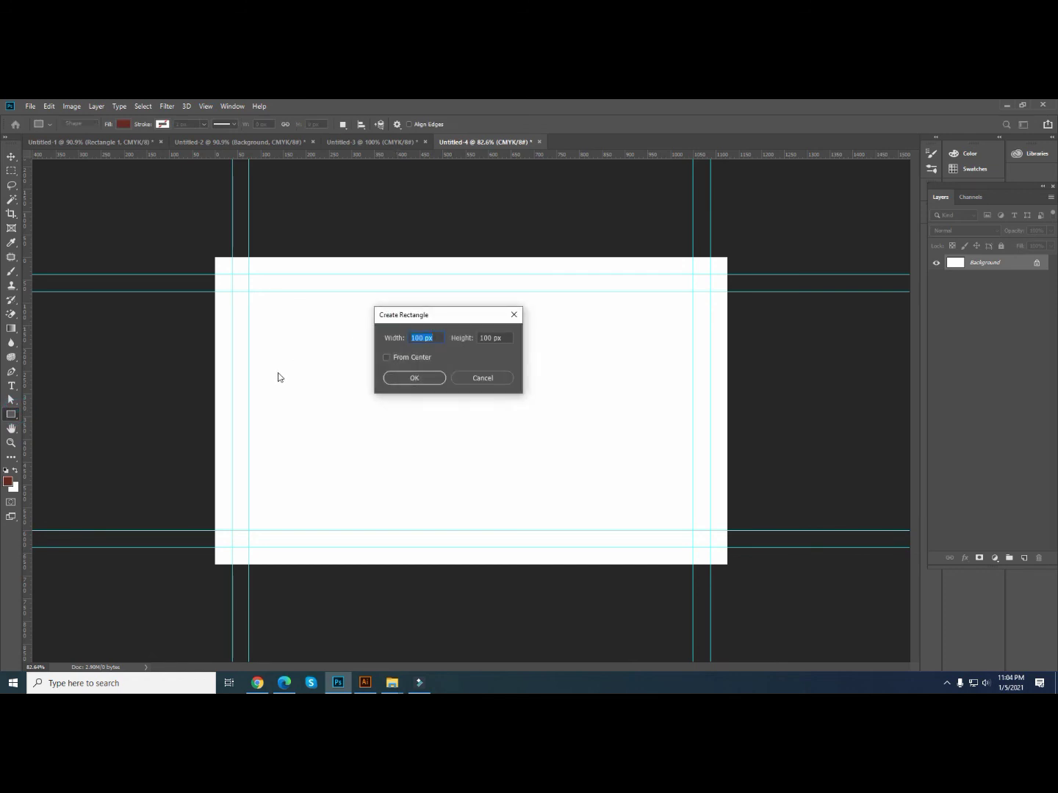
text(3.75 )
text(in)
key(Tab)
text(2)
text(.25)
key(Return)
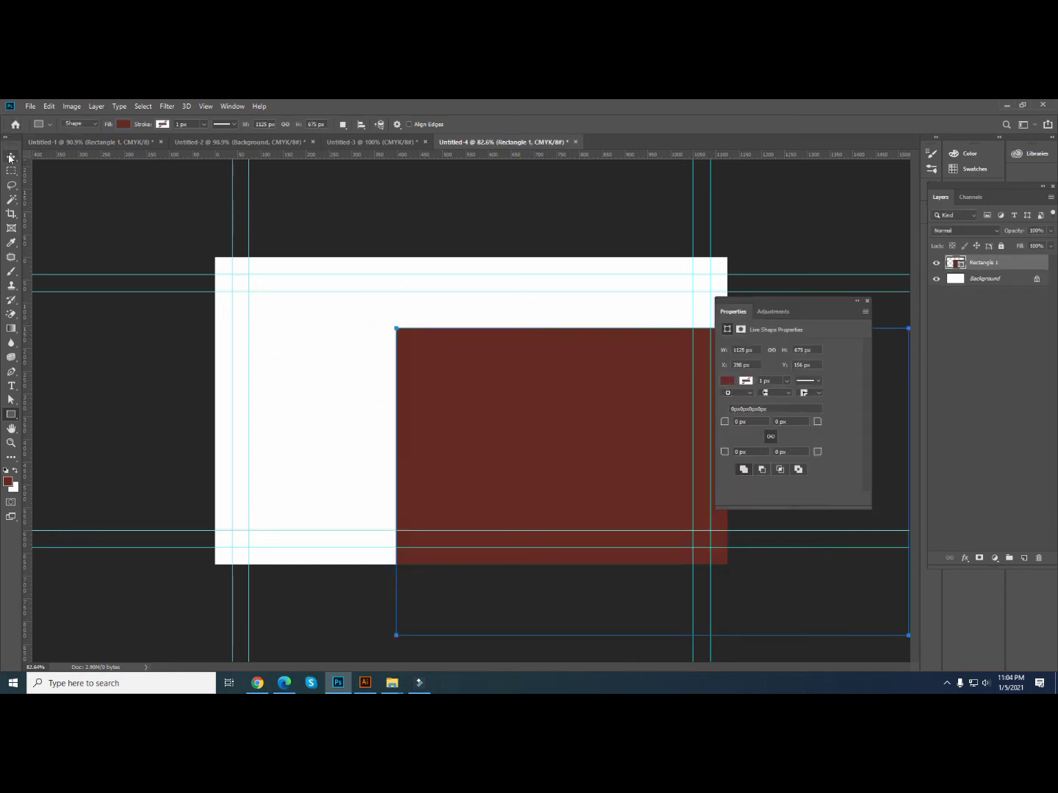
- Center the rectangle horizontally and vertically on the card
click(11, 156)
key(ctrl+a)
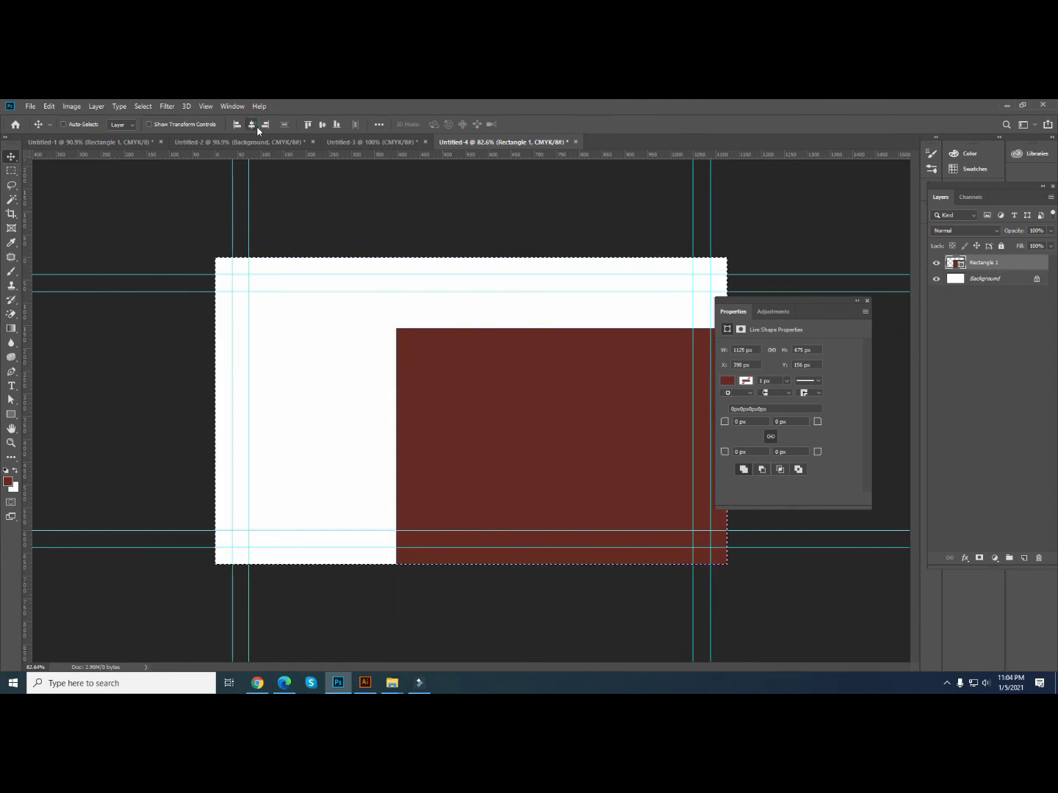
click(251, 124)
click(322, 124)
key(ctrl+d)
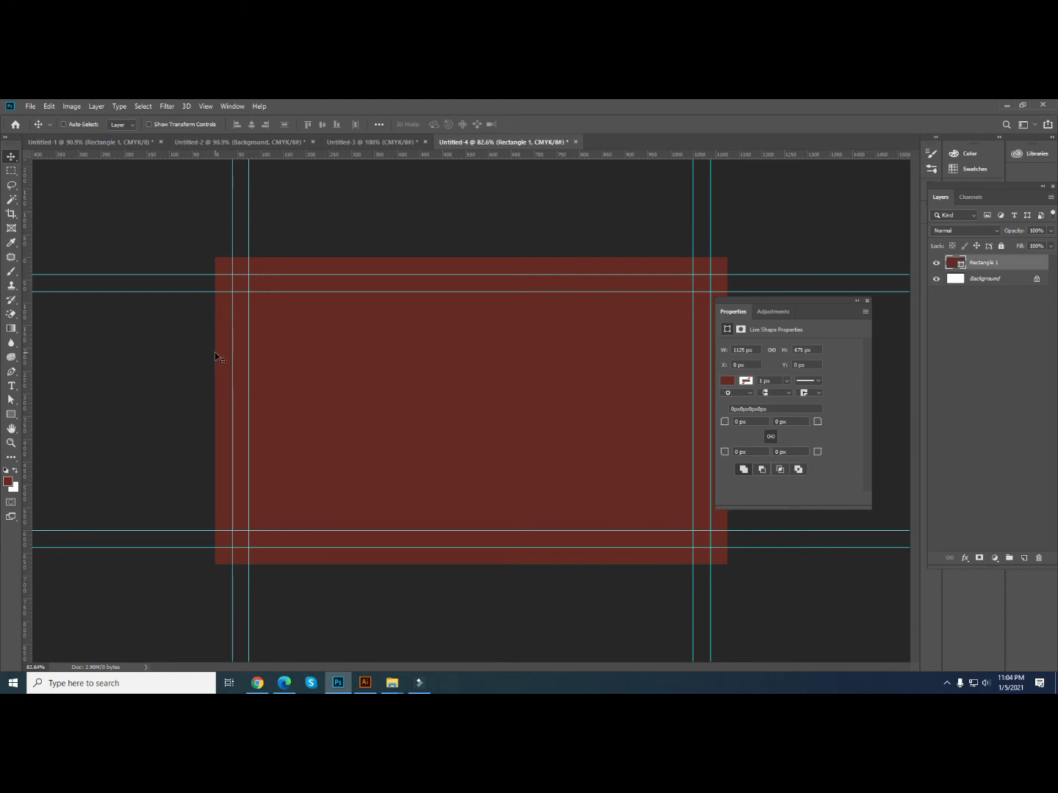
- Give Rectangle 1 no fill and a green 0.125 in stroke
click(725, 381)
click(734, 402)
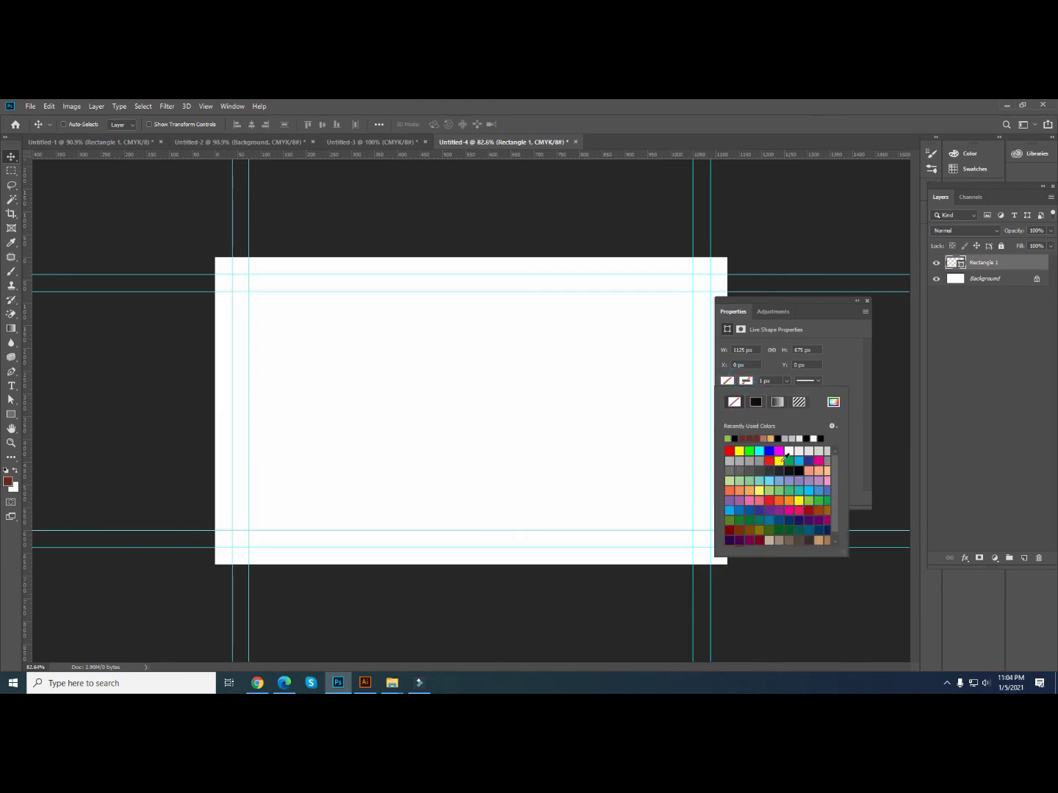
click(749, 451)
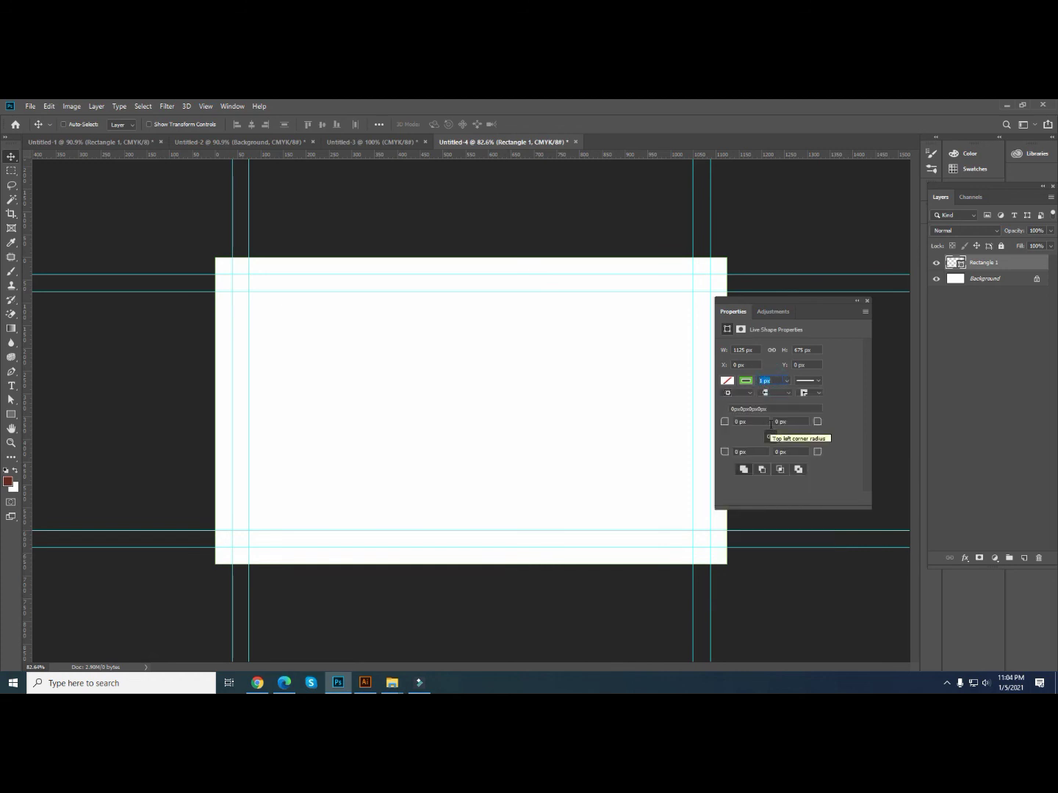
text(0.125in)
click(773, 379)
click(747, 363)
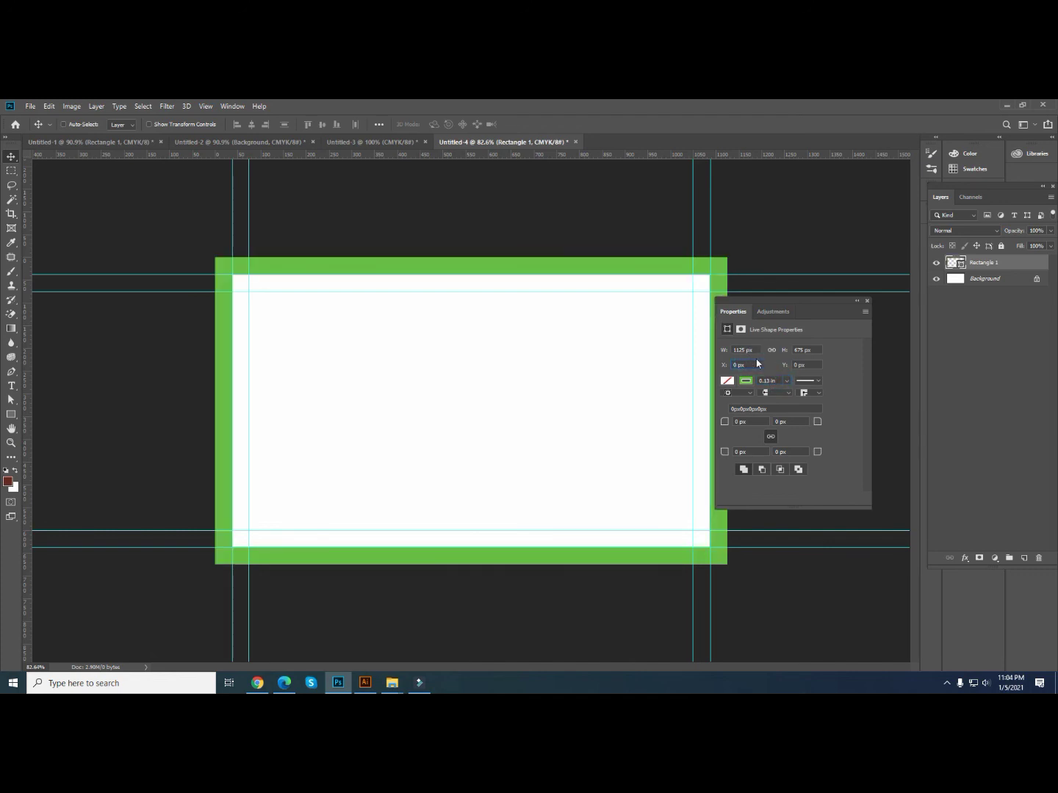
click(867, 300)
click(11, 157)
scroll(255, 325, up, 1)
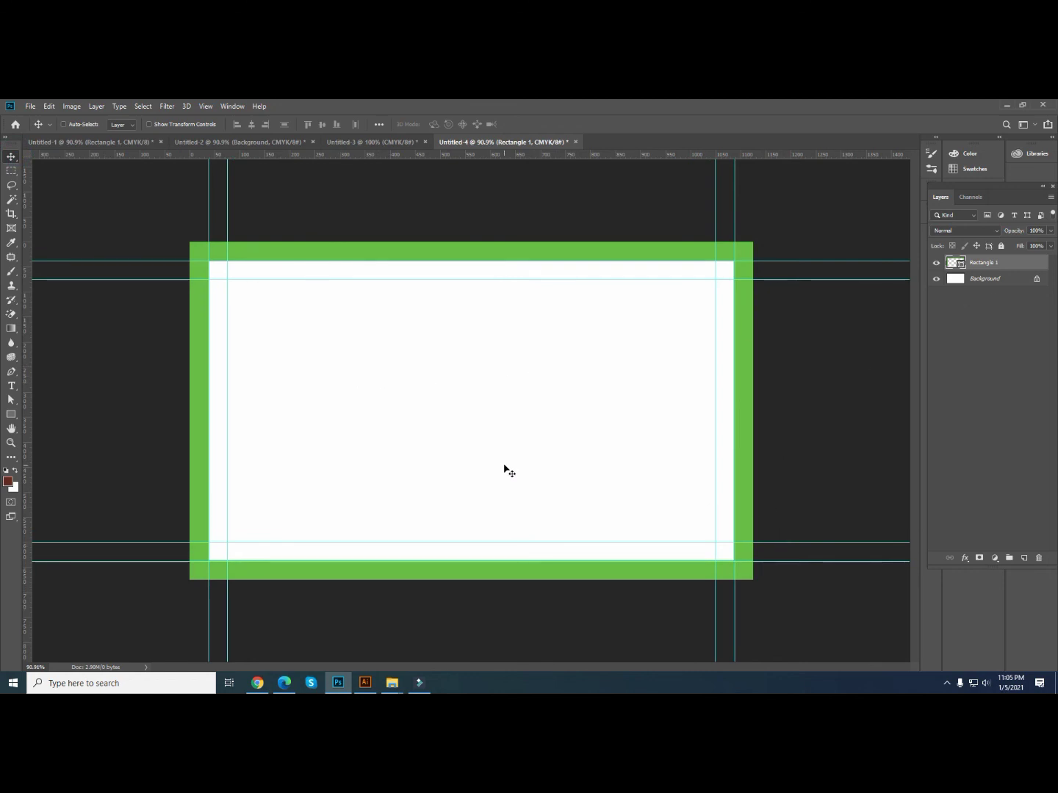
scroll(503, 464, down, 1)
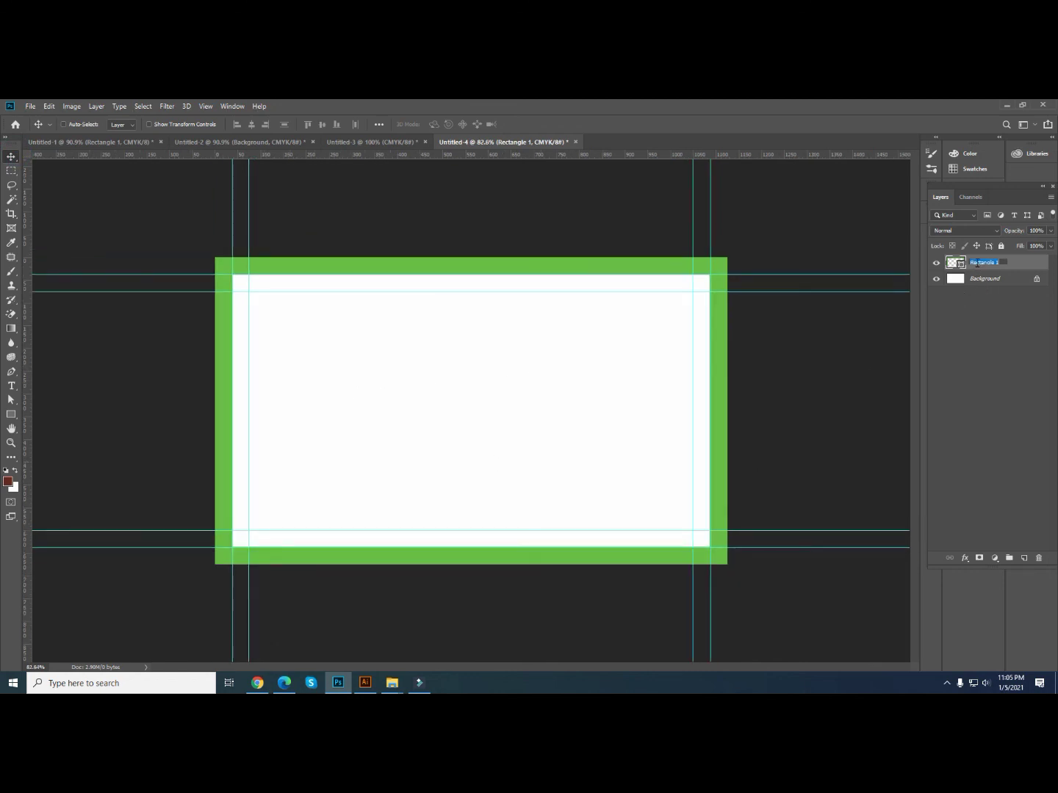
- Rename the green Rectangle 1 layer to 'Bleed' and turn off its visibility
double_click(997, 263)
text(Bleed)
click(997, 281)
click(936, 262)
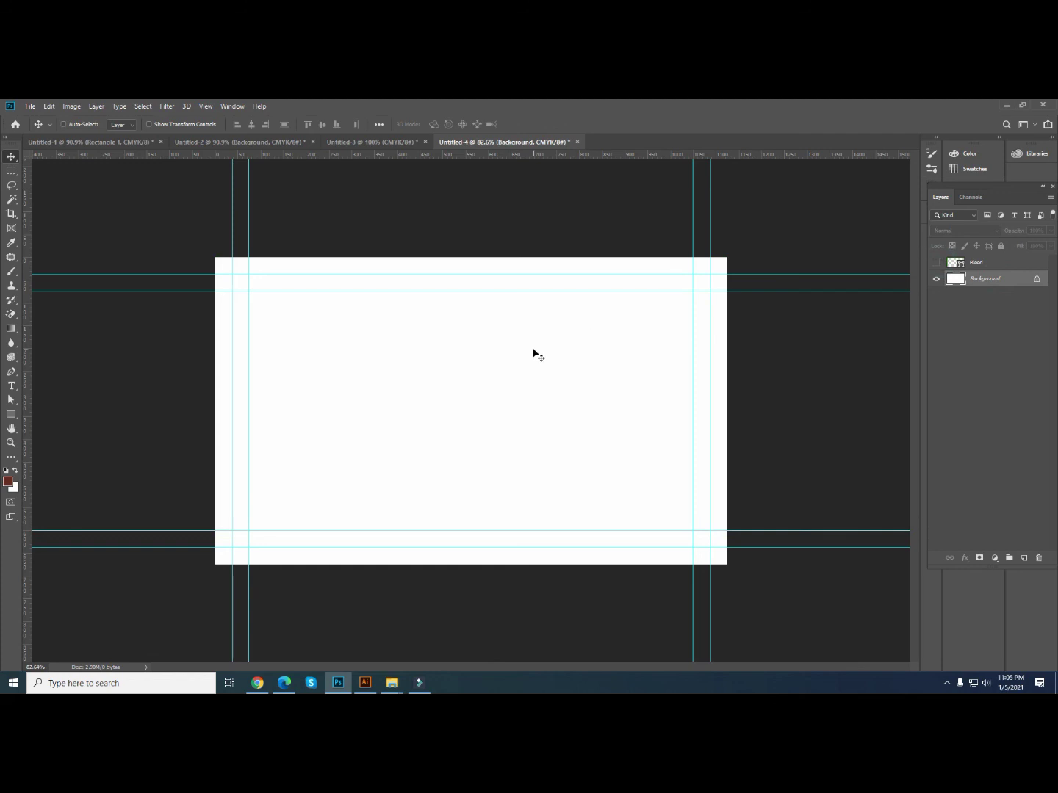